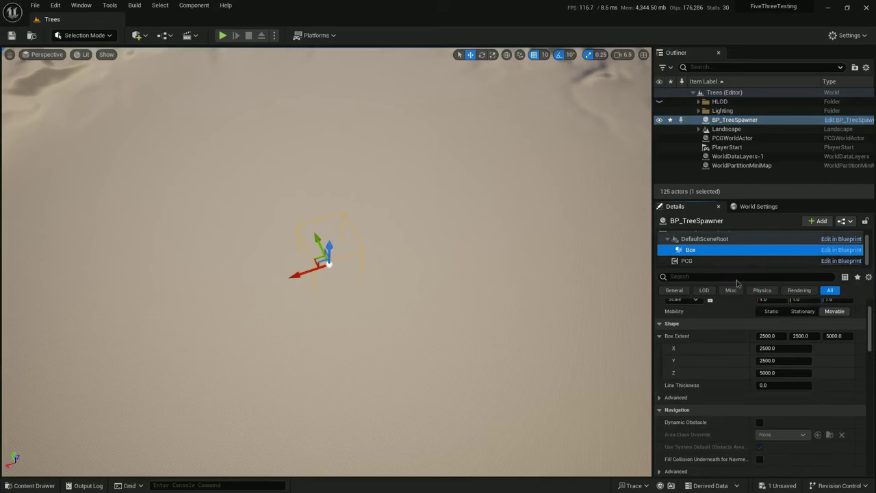
# Set the Box Extent of BP_TreeSpawner's Box component to 50000 in both X and Y.
pyautogui.click(777, 336)
pyautogui.write('50000')
pyautogui.press('Tab')
pyautogui.write('50000')
pyautogui.press('Return')
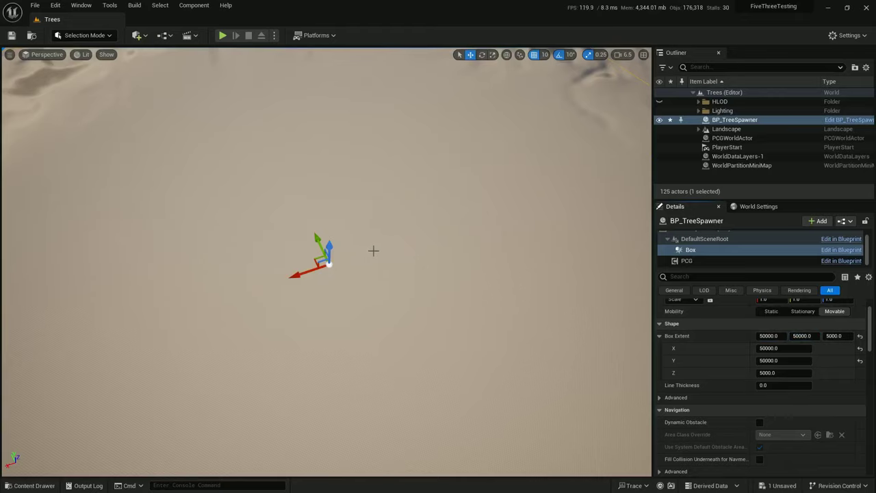
# Play the level from a spot on the landscape, run the character through the spawned trees, and stop the play session.
pyautogui.rightClick(360, 297)
pyautogui.click(365, 298)
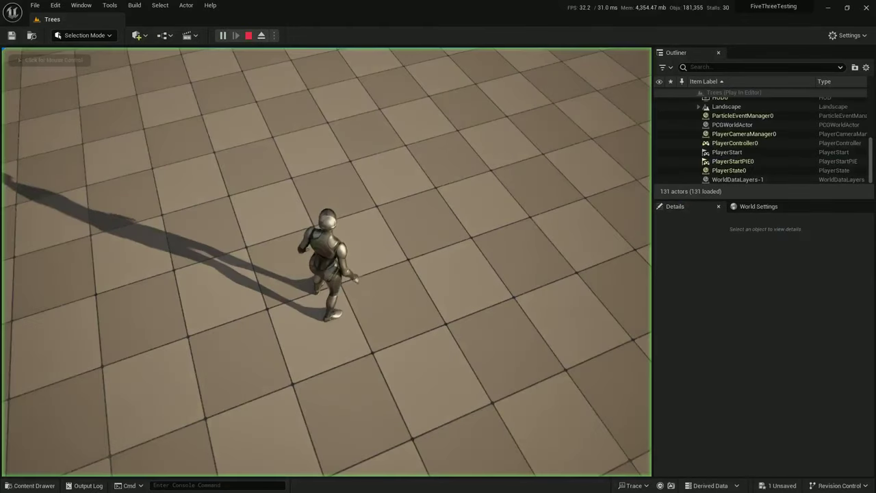
pyautogui.click(365, 298)
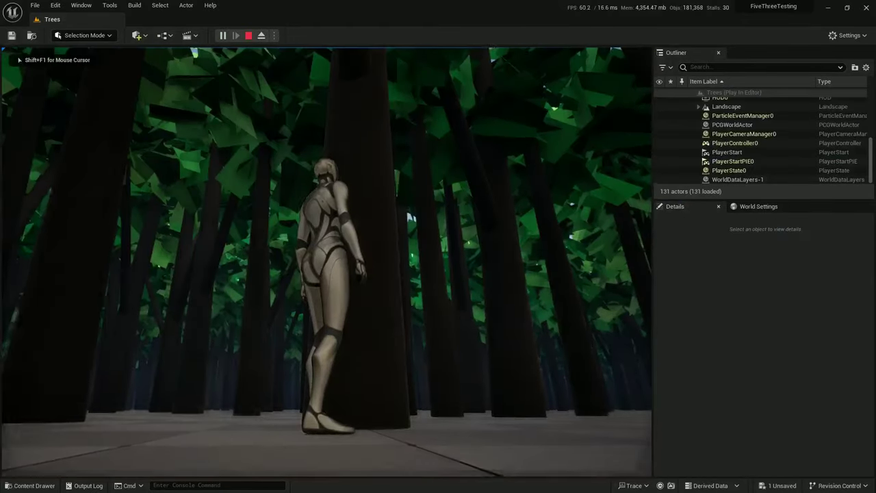
pyautogui.press('w')
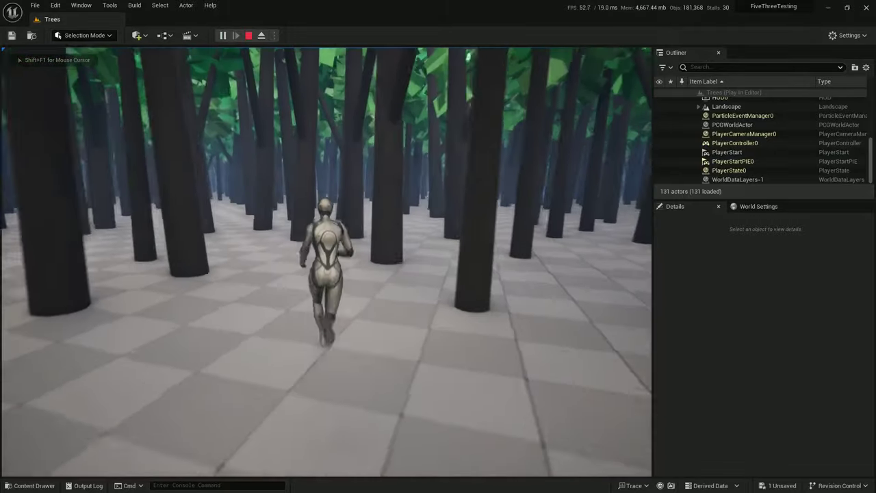
pyautogui.press('w')
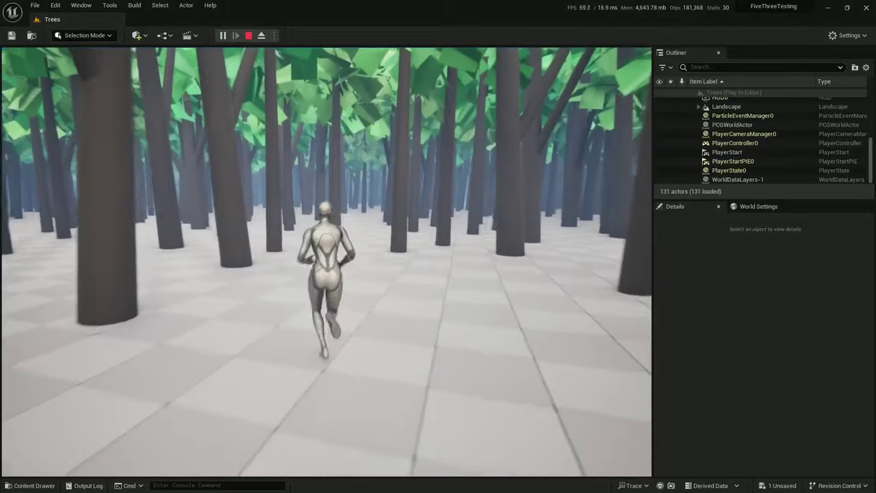
pyautogui.press('w')
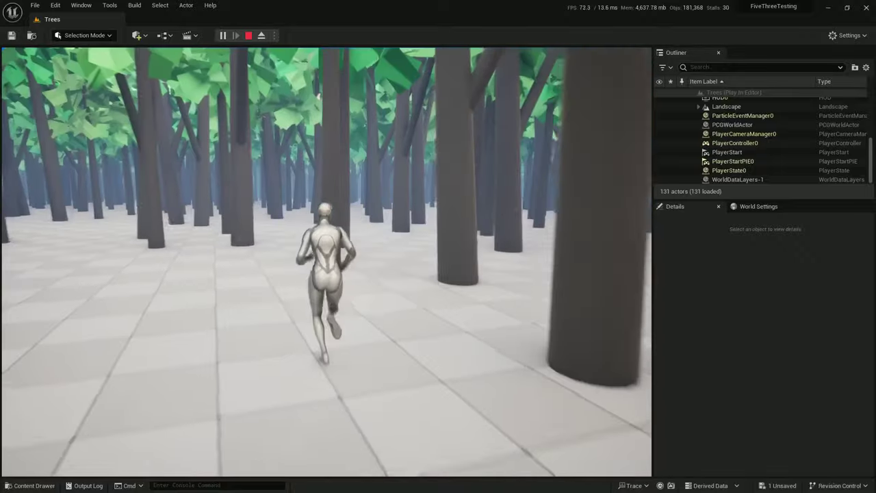
pyautogui.press('w')
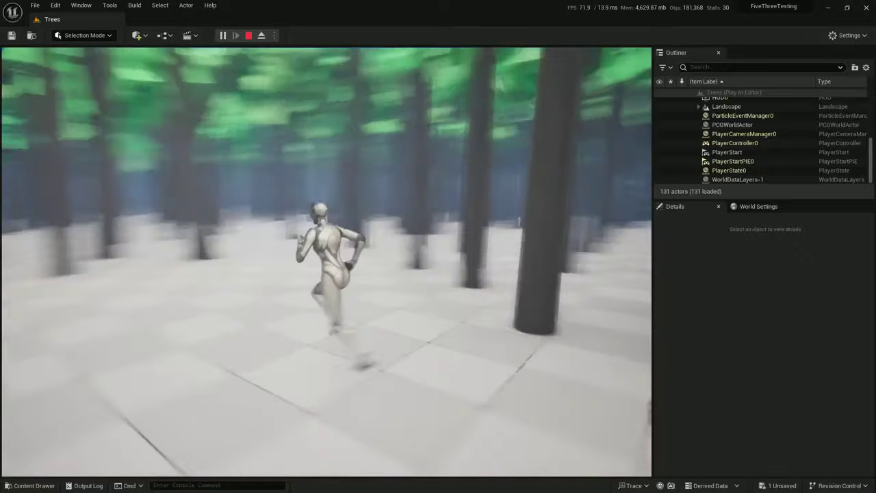
pyautogui.press('space')
pyautogui.press('w')
pyautogui.press('space')
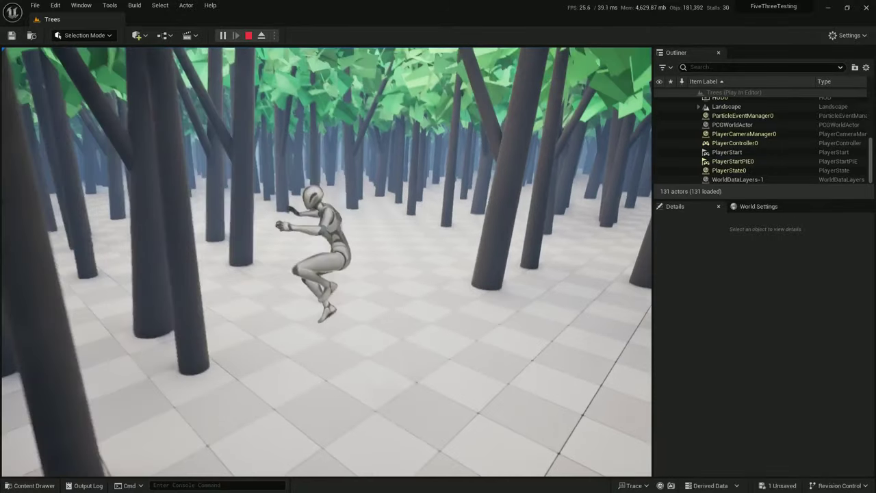
pyautogui.press('w')
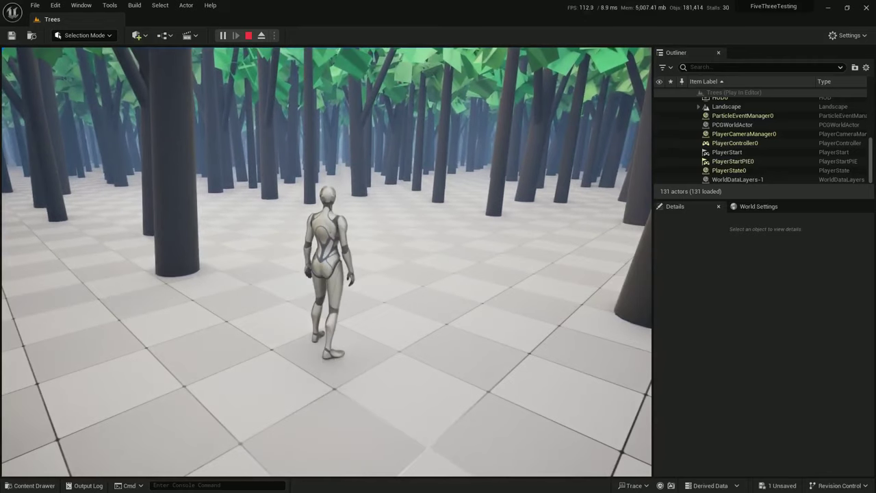
pyautogui.press('Escape')
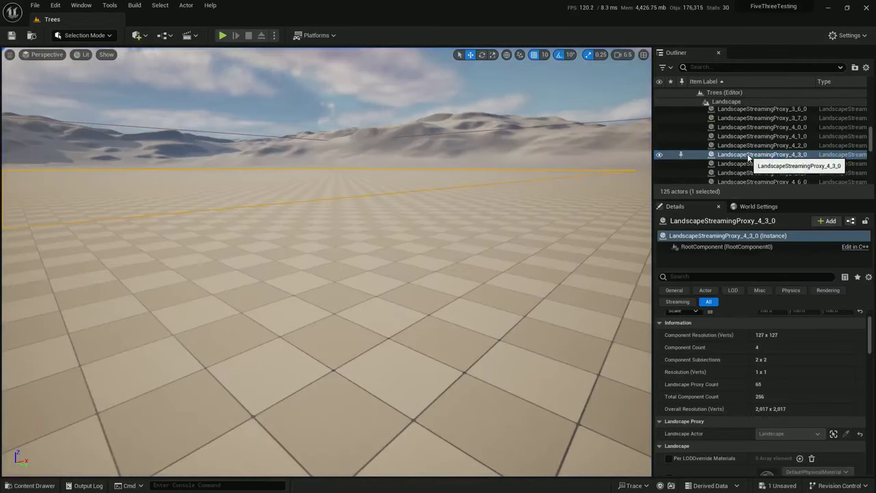
# Reset the Box Extent of BP_TreeSpawner's Box component to its default.
pyautogui.press('Left')
pyautogui.press('Left')
pyautogui.click(737, 121)
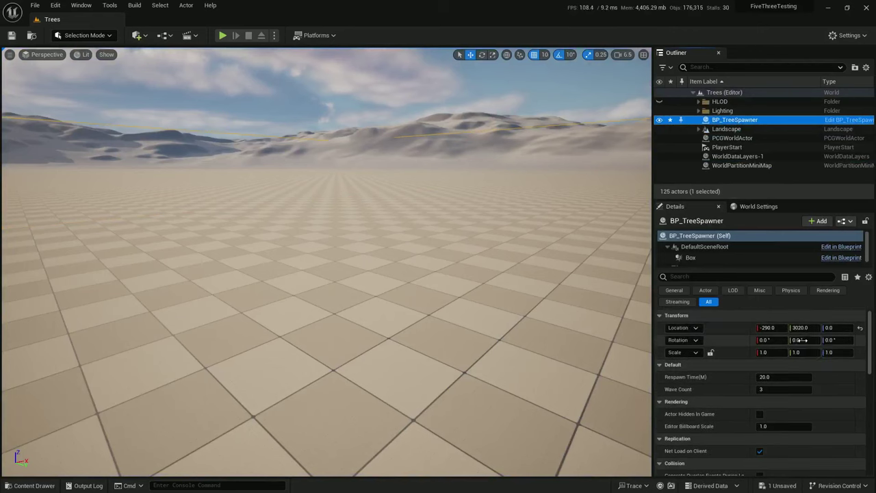
pyautogui.click(696, 257)
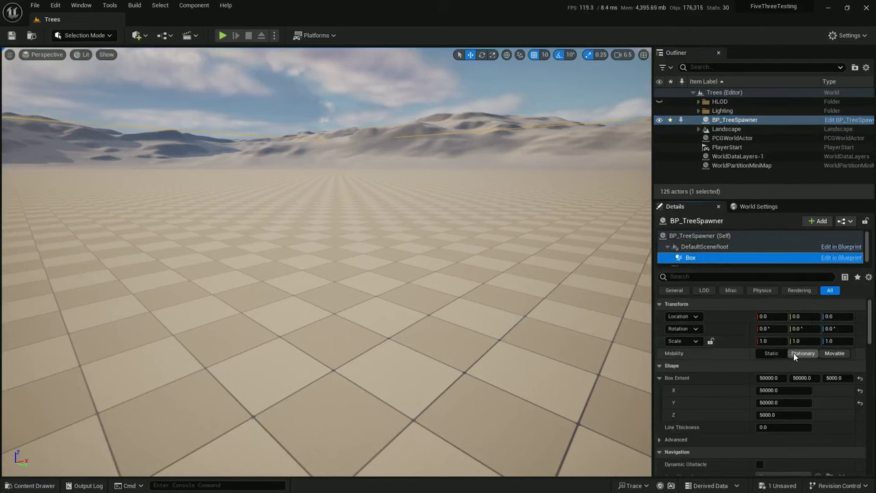
pyautogui.click(860, 378)
# Duplicate BP_TreeSpawner into a two-by-two arrangement of spawners and delete the three copies.
pyautogui.click(728, 129)
pyautogui.doubleClick(734, 120)
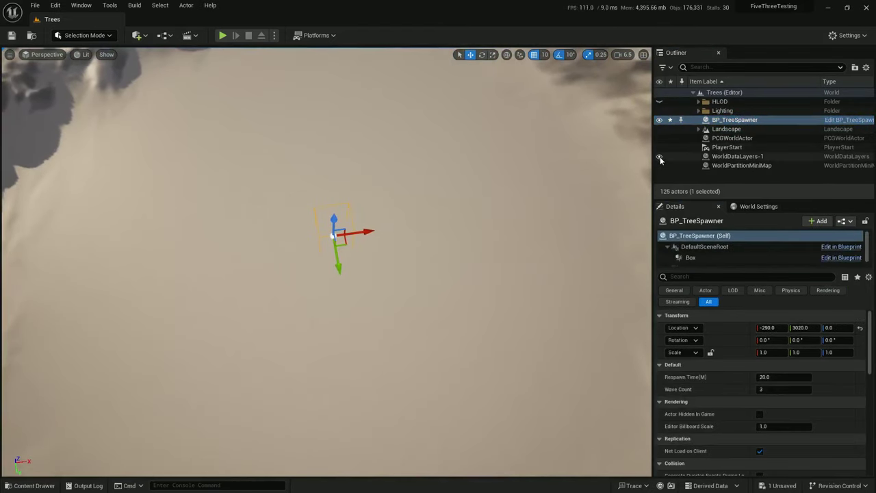
pyautogui.keyDown('alt'); pyautogui.moveTo(365, 233); pyautogui.dragTo(399, 228); pyautogui.keyUp('alt')
pyautogui.keyDown('alt'); pyautogui.moveTo(371, 259); pyautogui.dragTo(364, 230); pyautogui.keyUp('alt')
pyautogui.keyDown('alt'); pyautogui.moveTo(390, 195); pyautogui.dragTo(357, 201); pyautogui.keyUp('alt')
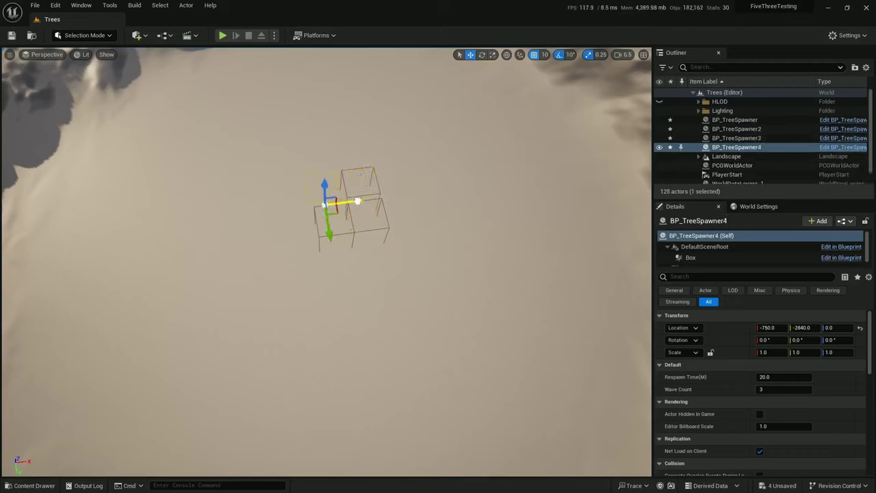
pyautogui.keyDown('shift'); pyautogui.click(739, 129); pyautogui.keyUp('shift')
pyautogui.press('Delete')
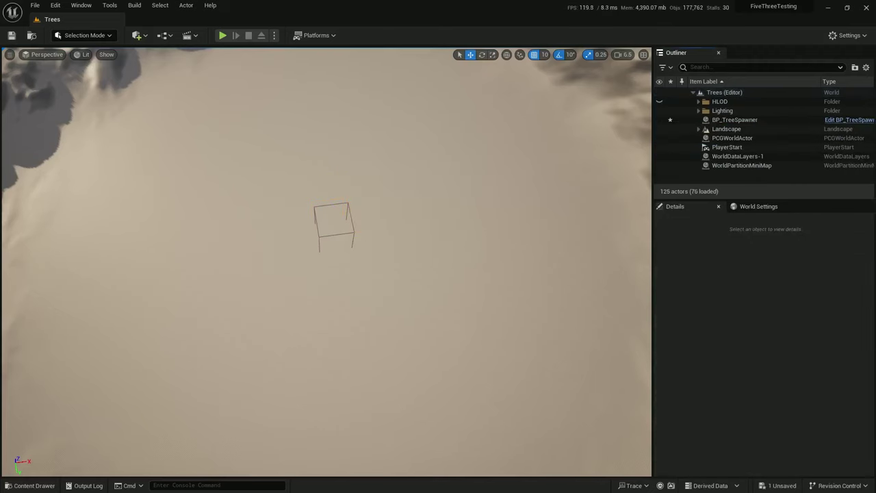
# Create an Actor Blueprint class named BP_SpawnerSpawner in the TreeChopping folder.
pyautogui.hotkey('ctrl', 'space')
pyautogui.rightClick(444, 378)
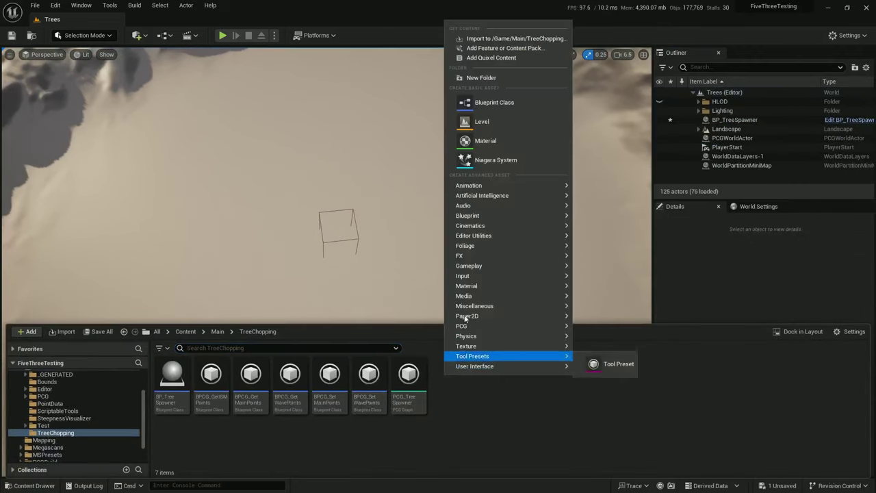
pyautogui.click(521, 104)
pyautogui.click(370, 170)
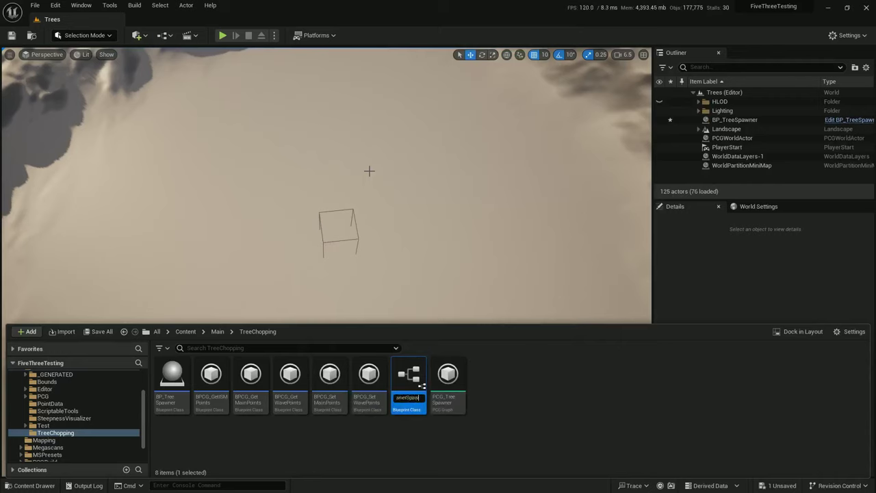
pyautogui.write('ner')
pyautogui.press('Return')
# Create a PCG Graph named PCG_SpawnerSpawner in the TreeChopping folder.
pyautogui.rightClick(524, 411)
pyautogui.moveTo(542, 358)
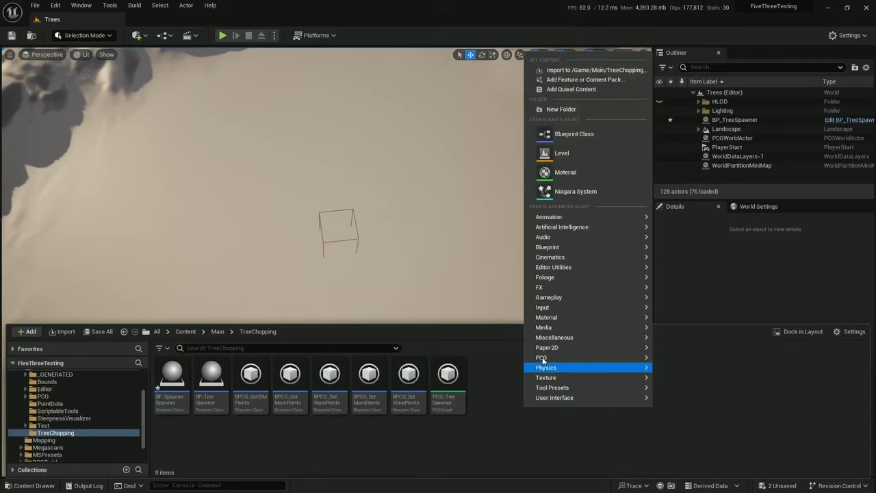
pyautogui.click(687, 365)
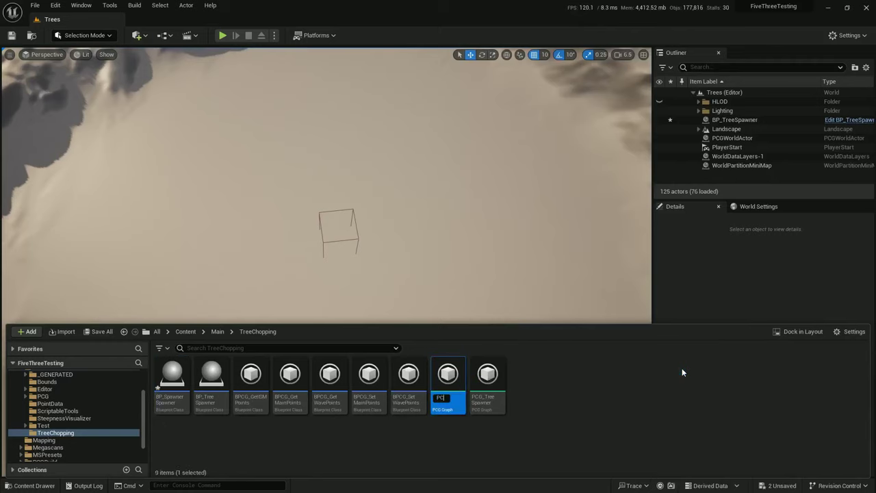
pyautogui.write('PCG_SpawnerSpawner')
pyautogui.press('Return')
# Open BP_SpawnerSpawner and add a Spline component and a PCG component to it.
pyautogui.doubleClick(171, 378)
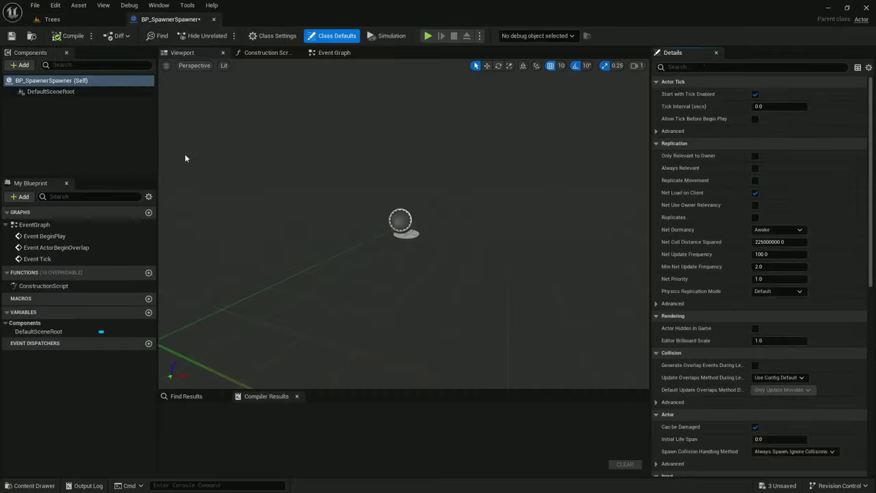
pyautogui.click(22, 65)
pyautogui.write('spline')
pyautogui.click(27, 108)
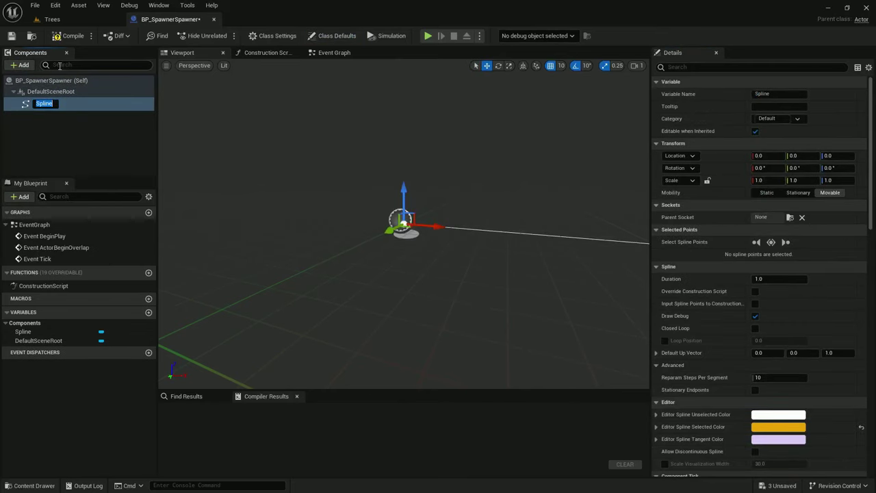
pyautogui.click(23, 65)
pyautogui.write('pcg')
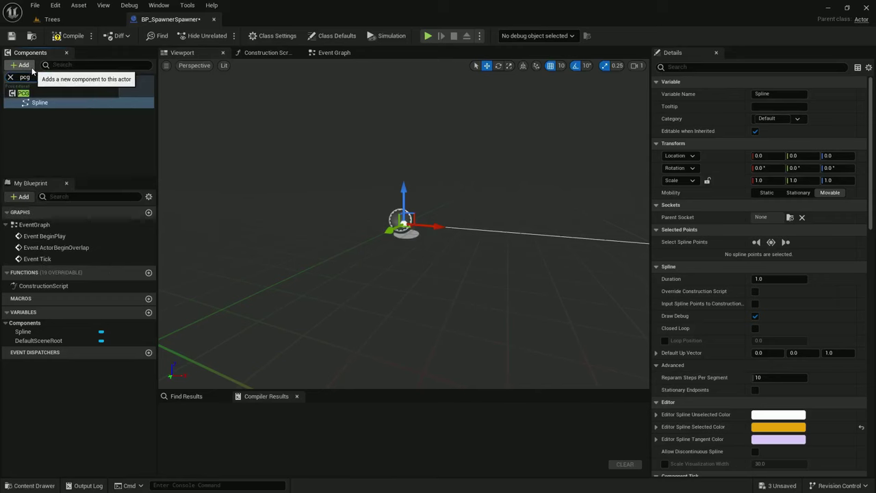
pyautogui.click(42, 93)
# Shape the Spline component into a rough four-point outline and make it a closed loop.
pyautogui.click(39, 104)
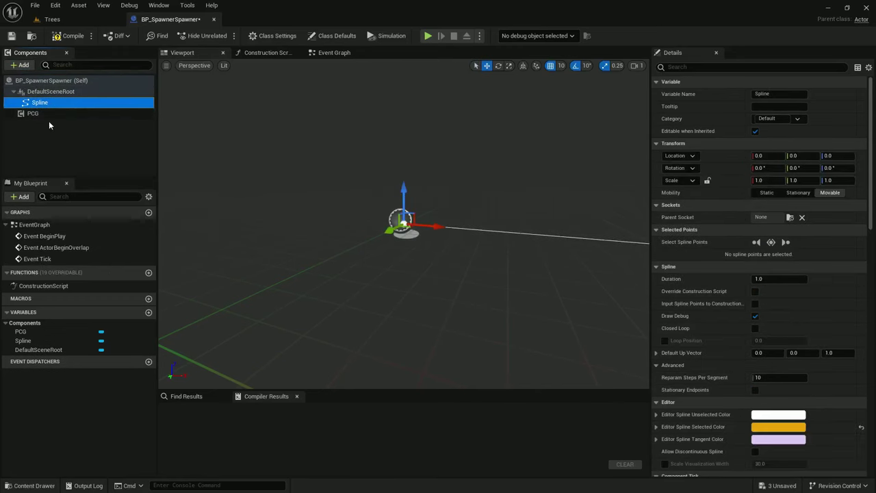
pyautogui.moveTo(481, 235)
pyautogui.mouseDown(button='right')
pyautogui.moveTo(520, 267)
pyautogui.moveTo(481, 235)
pyautogui.mouseUp(button='right')
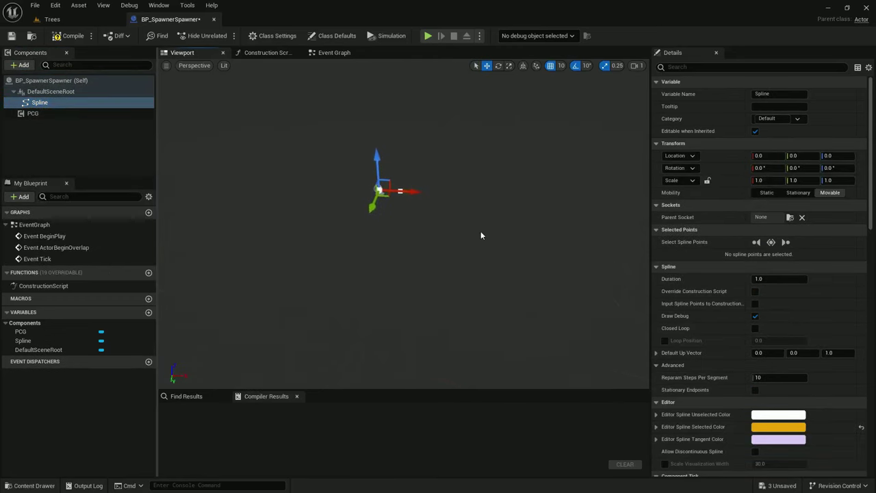
pyautogui.click(399, 191)
pyautogui.moveTo(413, 193); pyautogui.dragTo(580, 355)
pyautogui.keyDown('alt'); pyautogui.moveTo(586, 310); pyautogui.dragTo(342, 308); pyautogui.keyUp('alt')
pyautogui.click(755, 401)
# Assign PCG_SpawnerSpawner as the PCG component's graph, and compile and save the blueprint.
pyautogui.click(61, 113)
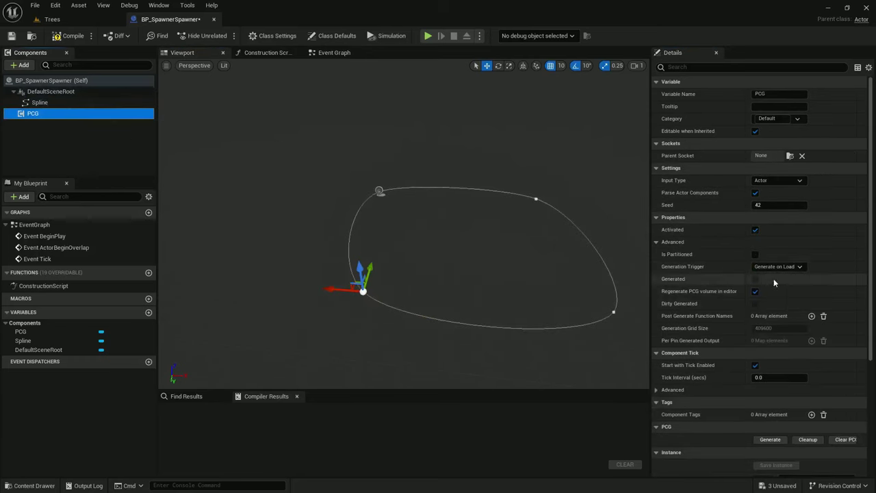
pyautogui.scroll(-4, 778, 263)
pyautogui.click(809, 334)
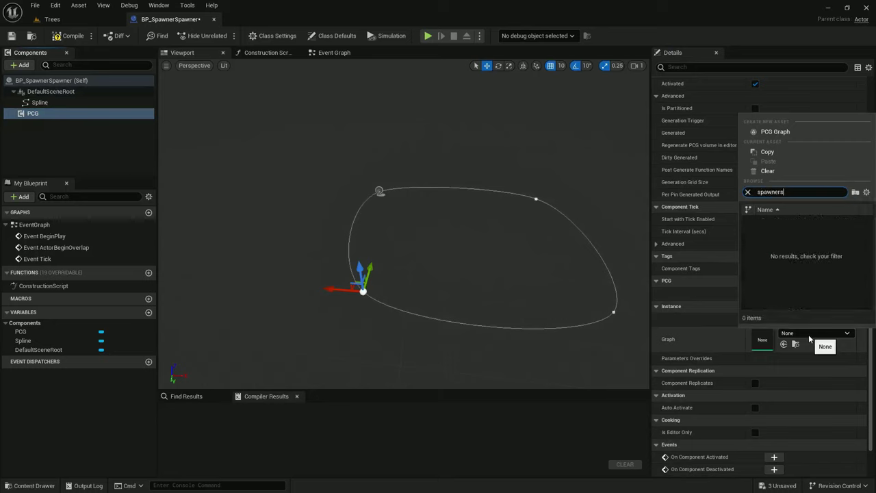
pyautogui.press('BackSpace')
pyautogui.click(793, 220)
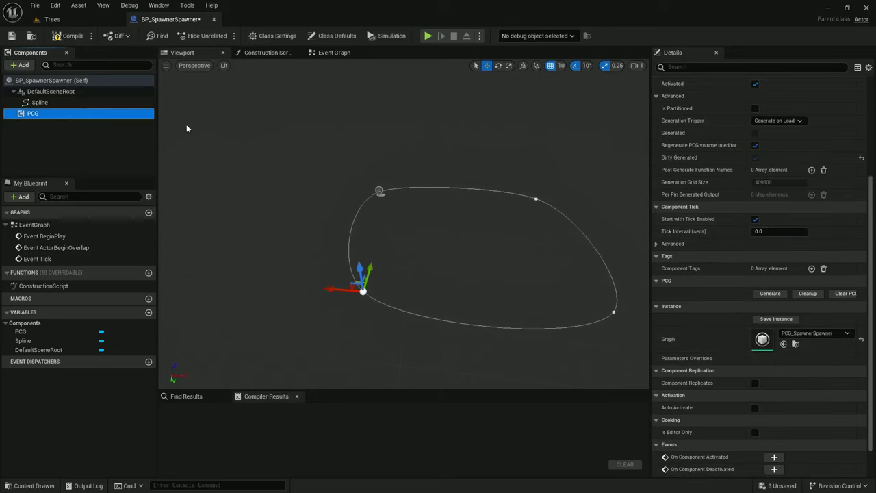
pyautogui.click(54, 39)
pyautogui.click(11, 36)
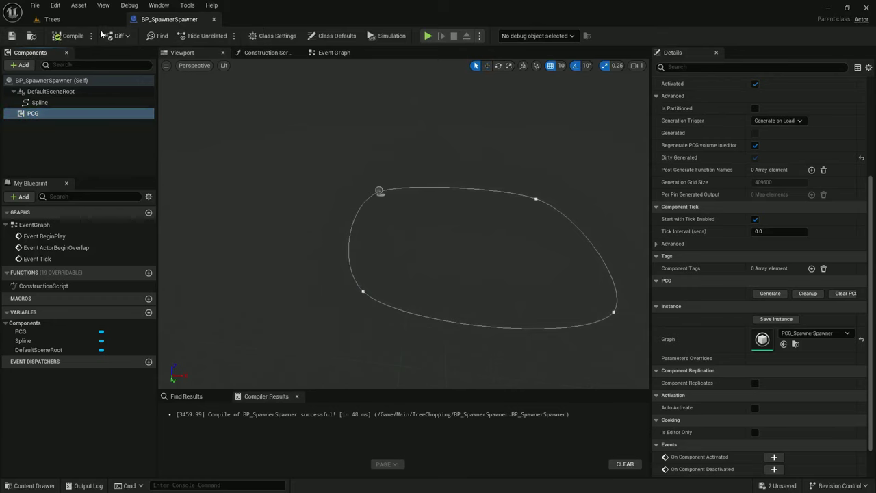
# Open the PCG_SpawnerSpawner graph and add a Get Spline Data node.
pyautogui.click(51, 19)
pyautogui.hotkey('ctrl', 'space')
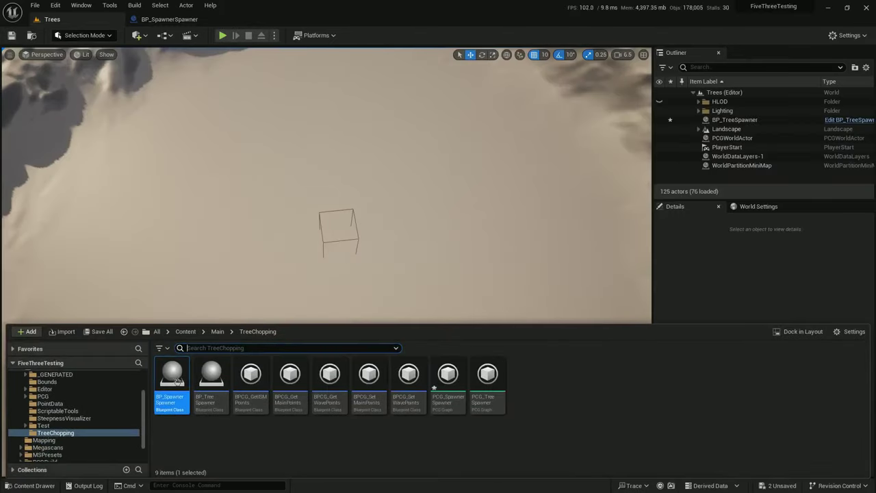
pyautogui.doubleClick(455, 374)
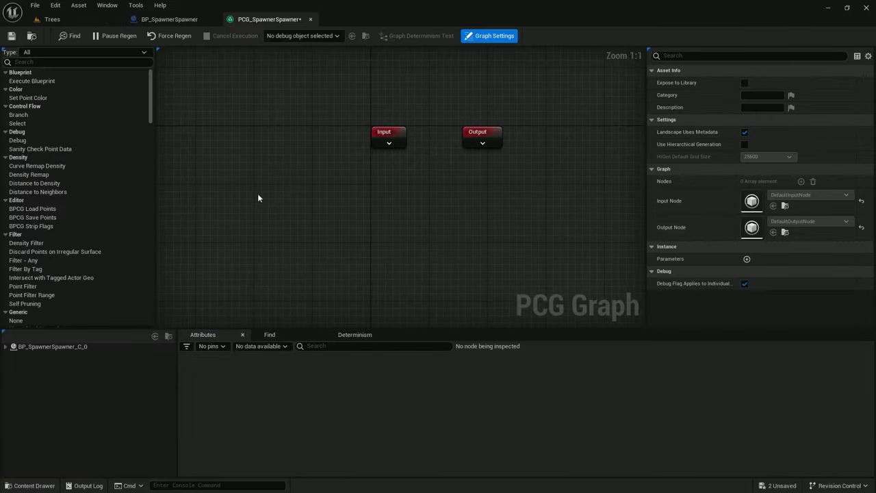
pyautogui.rightClick(250, 201)
pyautogui.write('get')
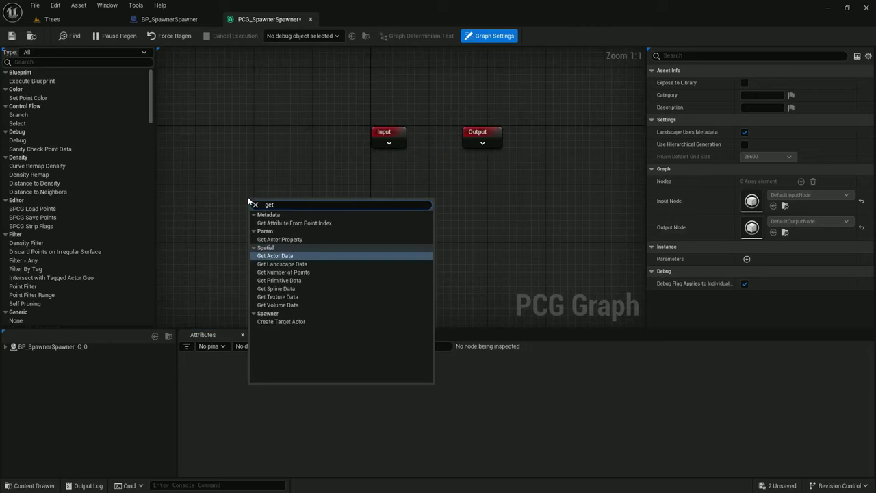
pyautogui.write(' spline')
pyautogui.press('Return')
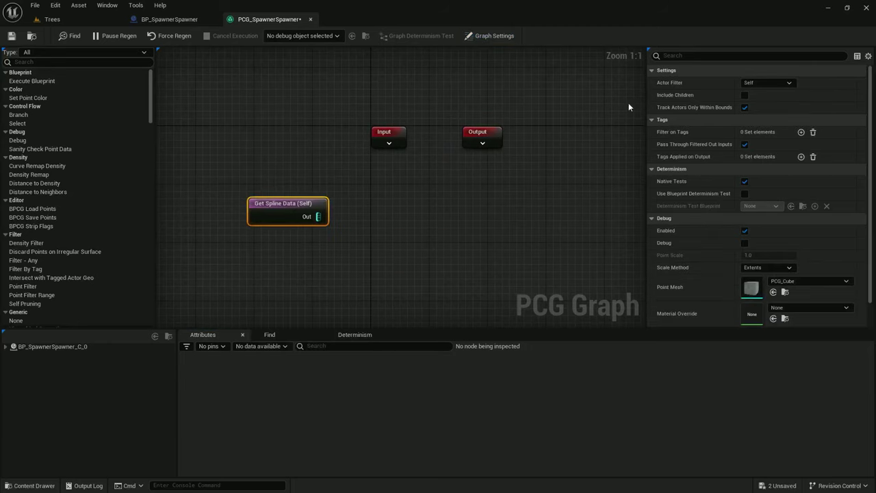
# Add a Spline Sampler node fed by the Get Spline Data output and line the two nodes up.
pyautogui.moveTo(426, 202); pyautogui.dragTo(405, 182, button='right')
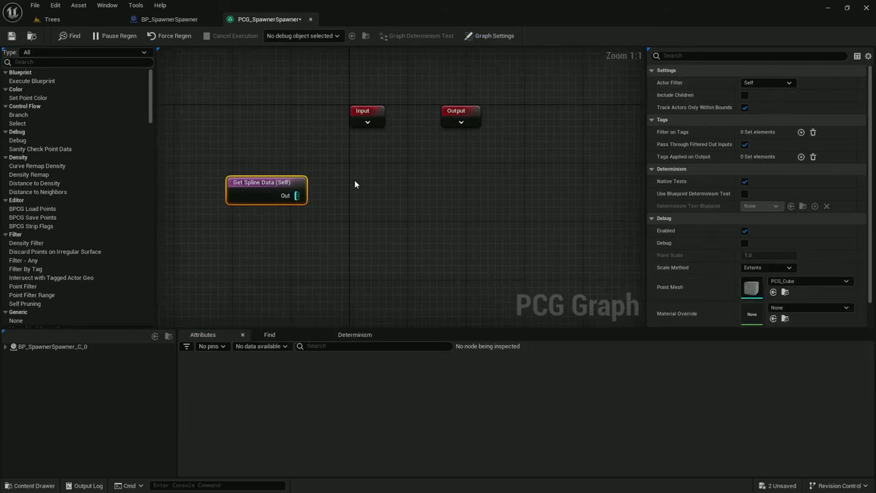
pyautogui.moveTo(354, 191); pyautogui.dragTo(313, 188, button='right')
pyautogui.moveTo(251, 191); pyautogui.dragTo(341, 183)
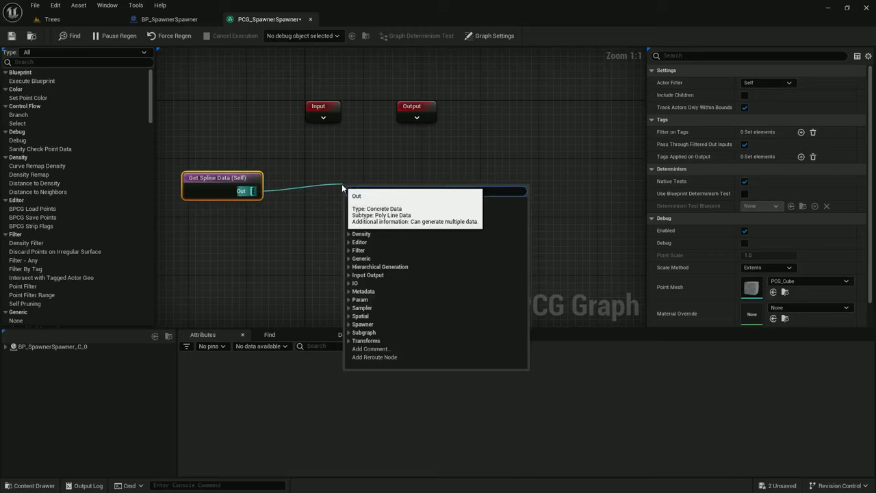
pyautogui.write('spline sampler')
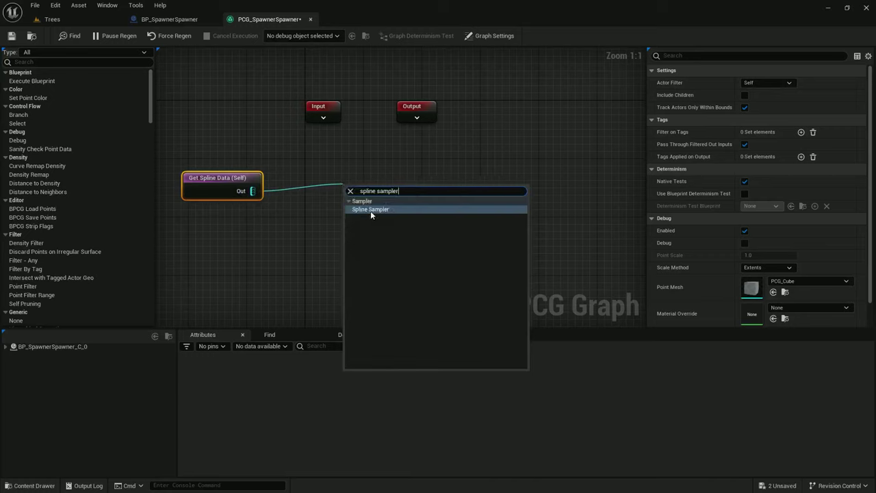
pyautogui.click(371, 210)
pyautogui.moveTo(349, 176); pyautogui.dragTo(355, 184)
pyautogui.moveTo(419, 247); pyautogui.dragTo(225, 169)
pyautogui.press('q')
# Configure the Spline Sampler with Dimension On Interior, Interior Sample Spacing 5000 and Unbounded enabled.
pyautogui.click(364, 179)
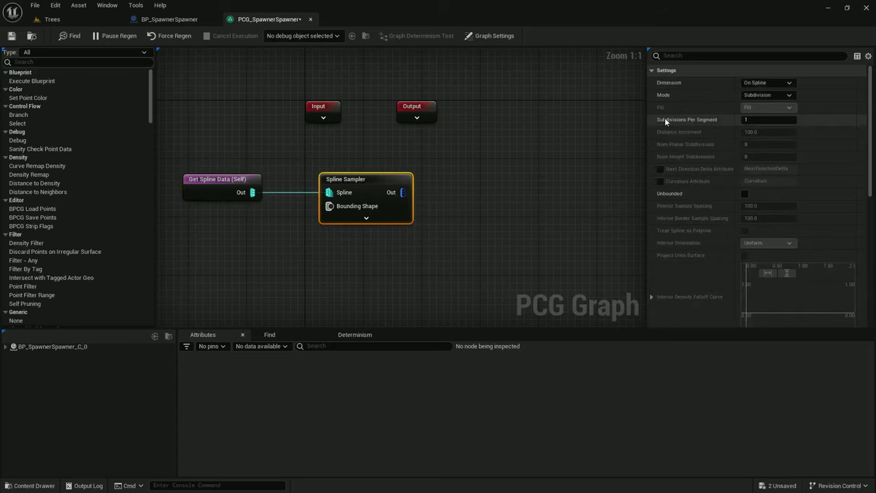
pyautogui.click(778, 83)
pyautogui.click(766, 125)
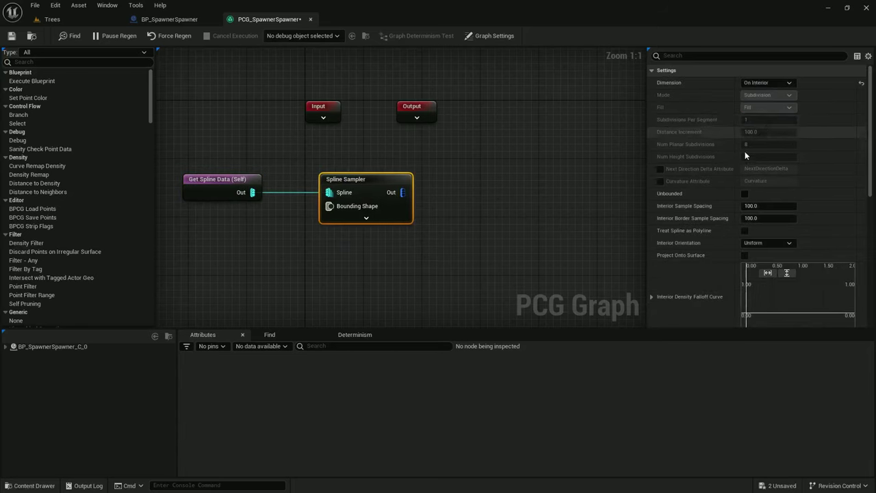
pyautogui.click(777, 206)
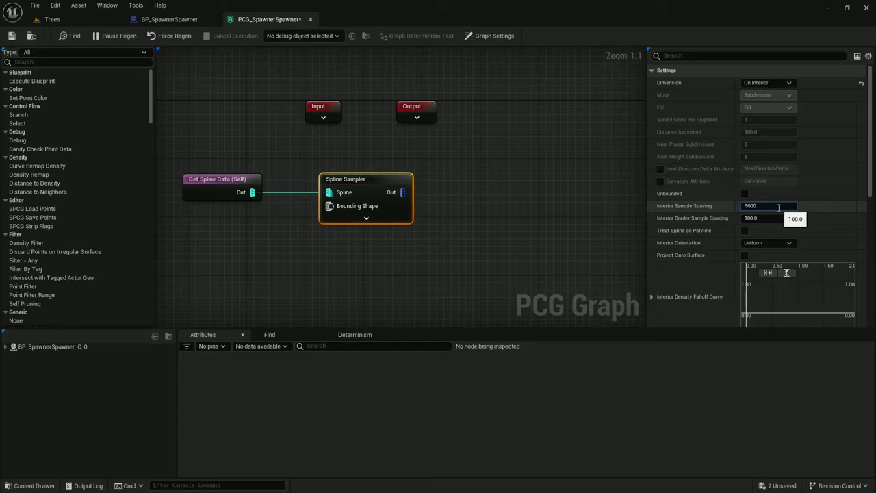
pyautogui.click(745, 193)
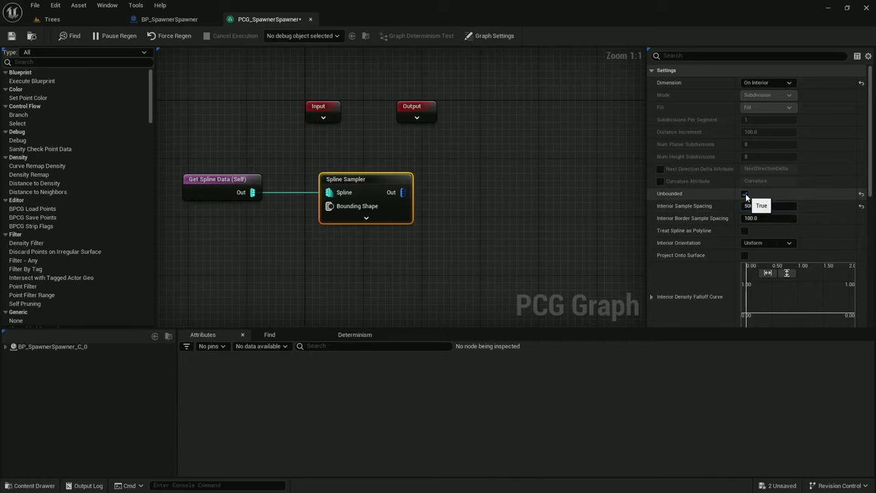
# Add a Spawn Actor node connected to the Spline Sampler's output.
pyautogui.moveTo(435, 182); pyautogui.dragTo(340, 179, button='right')
pyautogui.moveTo(306, 189); pyautogui.dragTo(377, 176)
pyautogui.write('spawn')
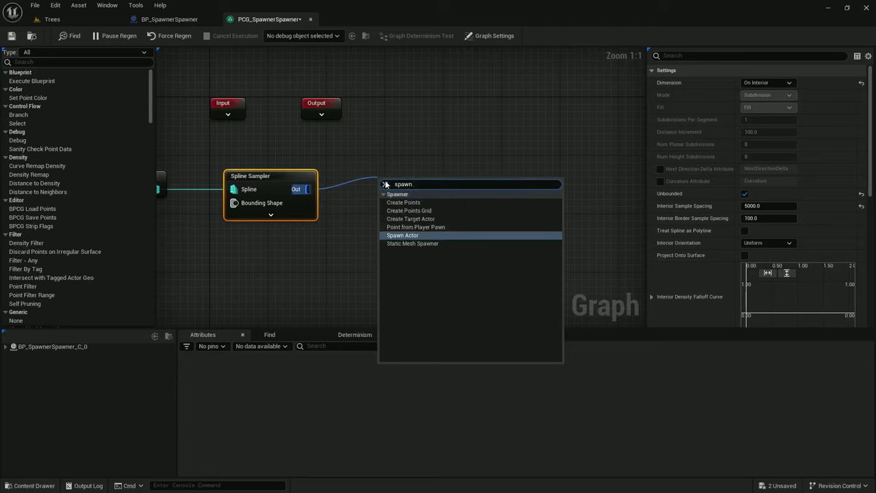
pyautogui.click(413, 235)
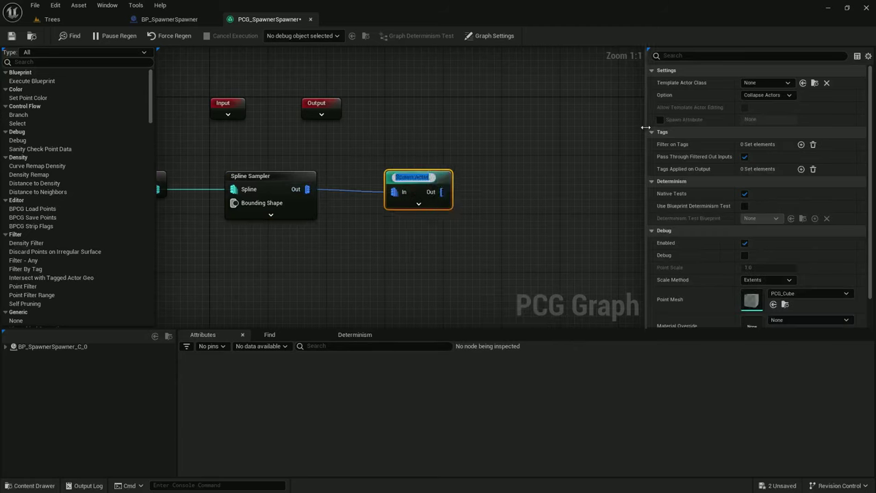
# Set the Spawn Actor node's template actor class to BP_TreeSpawner and its option to No Merging, and save the graph.
pyautogui.click(773, 82)
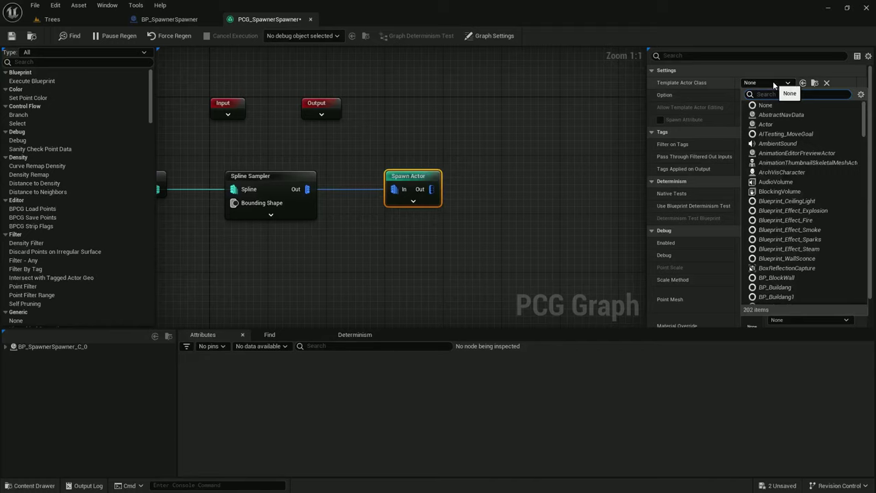
pyautogui.write('sp')
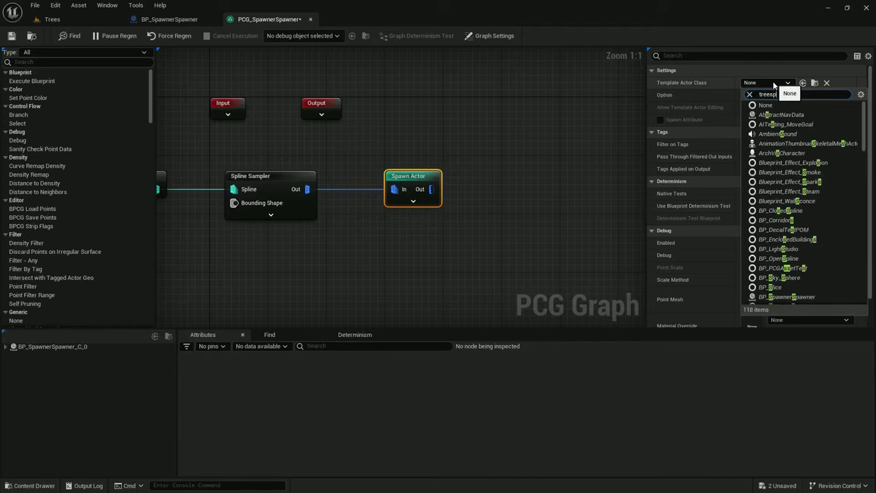
pyautogui.click(787, 114)
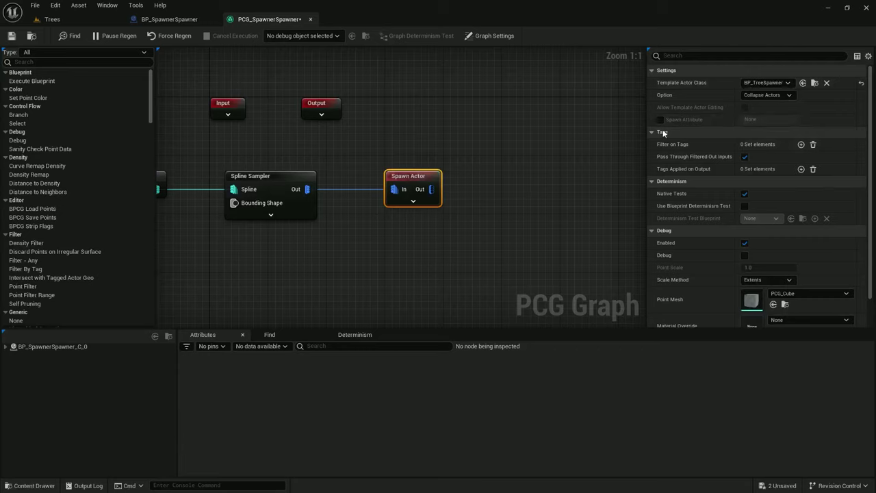
pyautogui.click(755, 94)
pyautogui.click(764, 122)
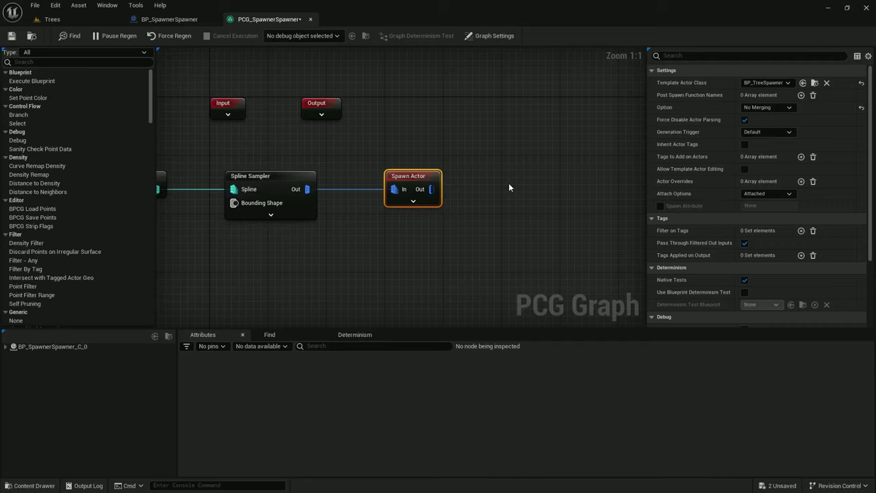
pyautogui.click(18, 36)
# Return to the Trees level and place a BP_SpawnerSpawner on the landscape at about X -3670, Y 5790.
pyautogui.click(53, 19)
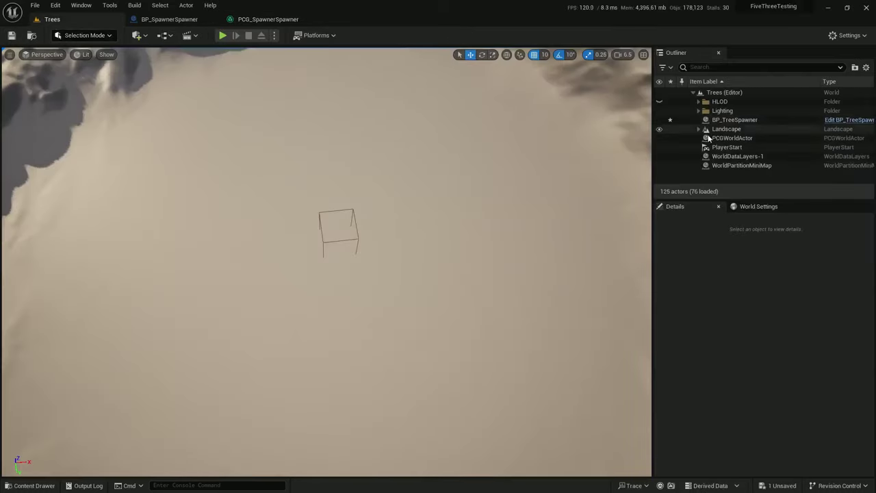
pyautogui.hotkey('ctrl', 'space')
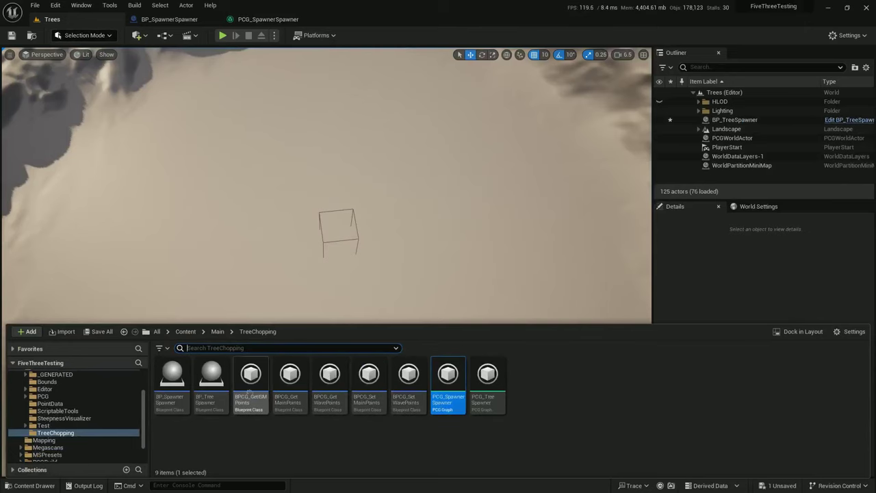
pyautogui.moveTo(172, 375); pyautogui.dragTo(514, 300)
# Expand the placed spawner's spline into a wide four-point loop across the open landscape.
pyautogui.click(319, 261)
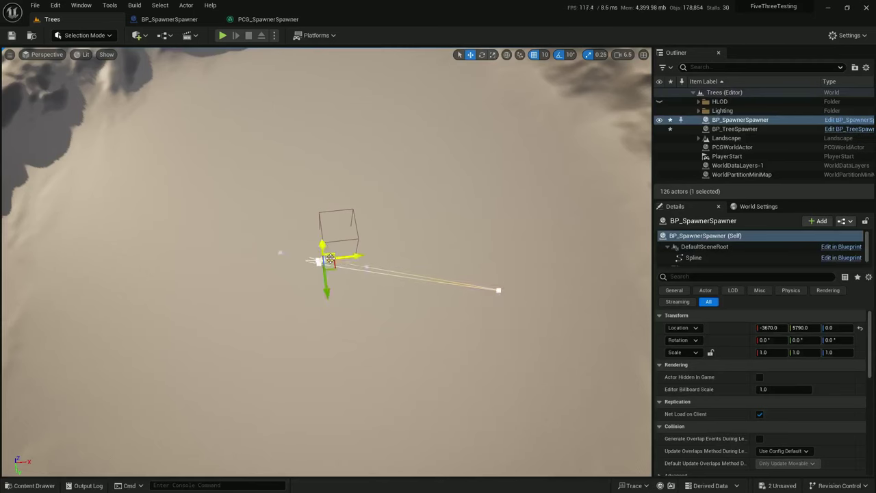
pyautogui.keyDown('alt'); pyautogui.moveTo(335, 268); pyautogui.dragTo(437, 209); pyautogui.keyUp('alt')
pyautogui.click(319, 261)
pyautogui.keyDown('alt'); pyautogui.moveTo(334, 271); pyautogui.dragTo(272, 215); pyautogui.keyUp('alt')
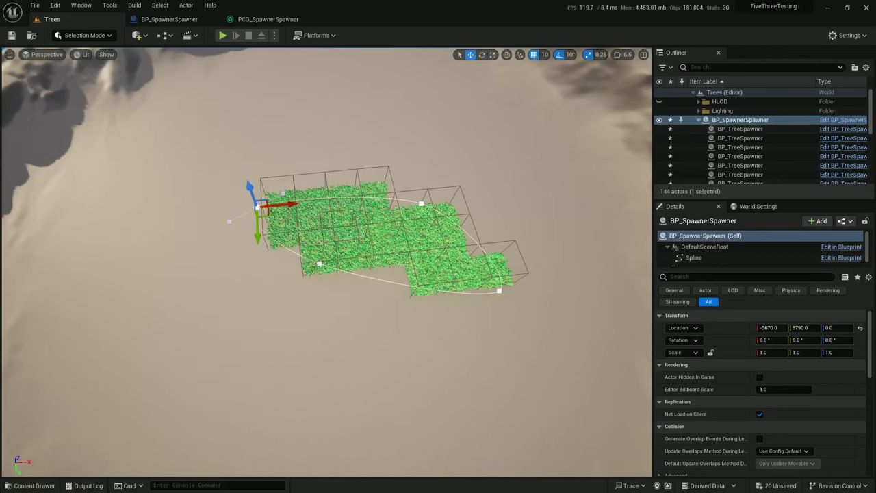
pyautogui.click(319, 262)
pyautogui.moveTo(319, 262); pyautogui.dragTo(303, 363)
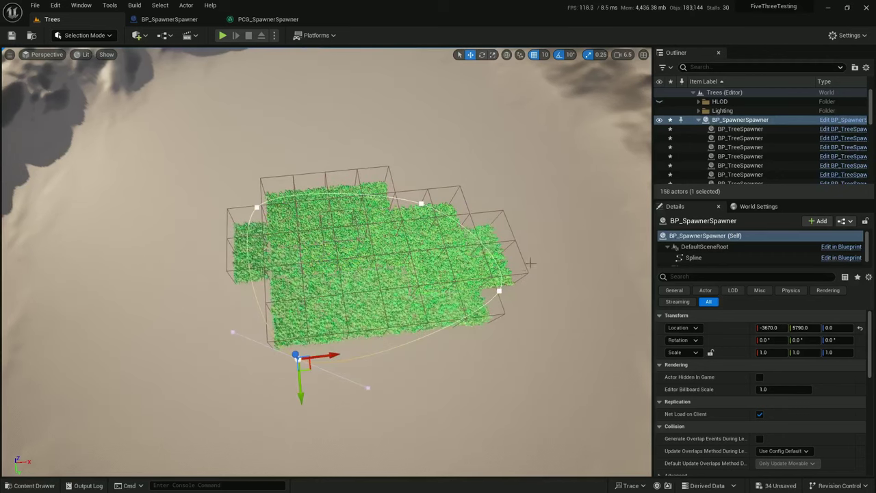
# Delete the standalone BP_TreeSpawner from the level and select the BP_SpawnerSpawner.
pyautogui.click(698, 120)
pyautogui.click(737, 130)
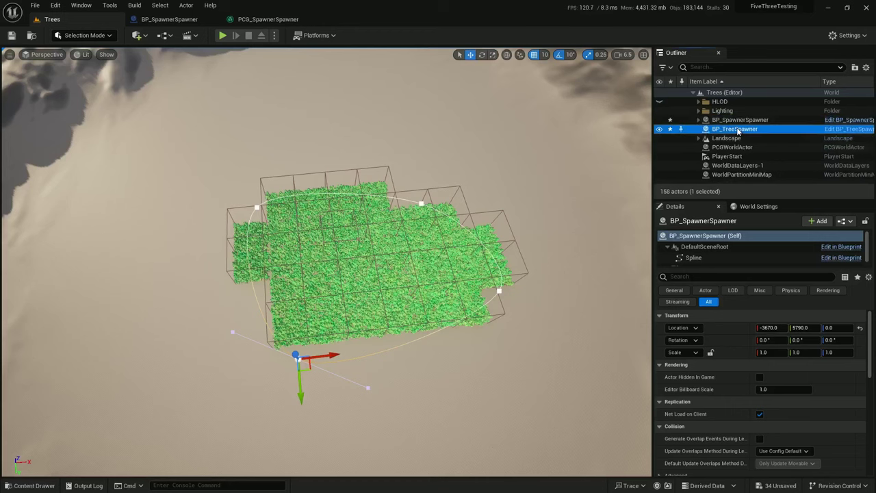
pyautogui.press('Delete')
pyautogui.click(726, 121)
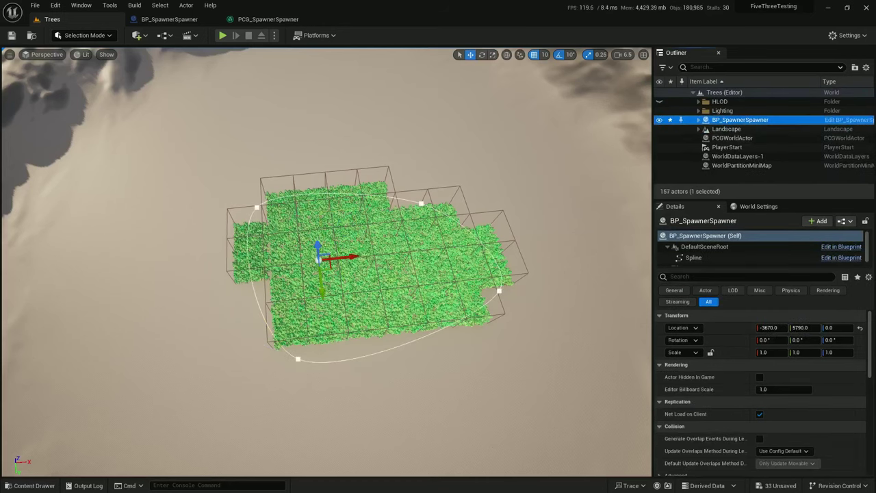
# Play the level from a spot beside the forest, run and jump the character among the trees, and stop the preview.
pyautogui.rightClick(411, 359)
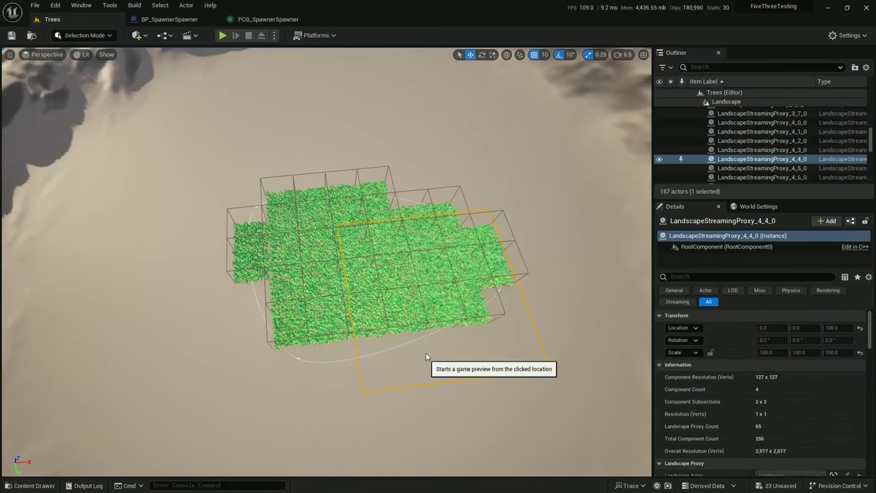
pyautogui.click(425, 356)
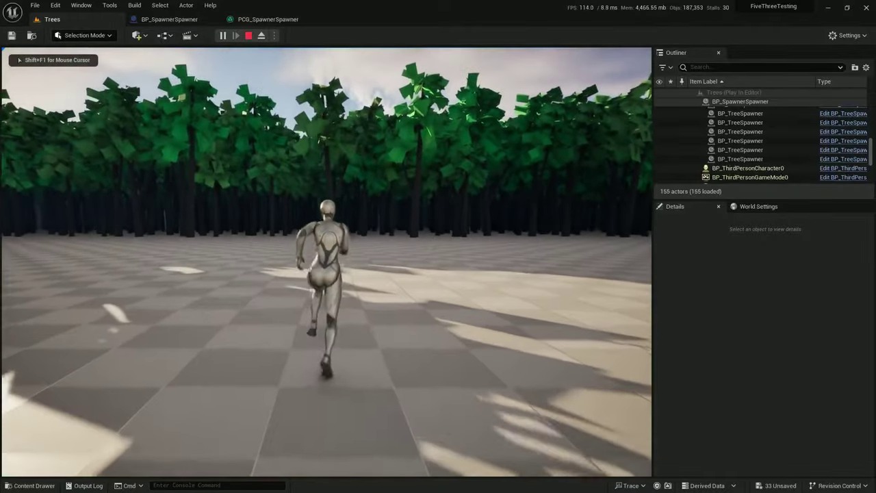
pyautogui.press('w')
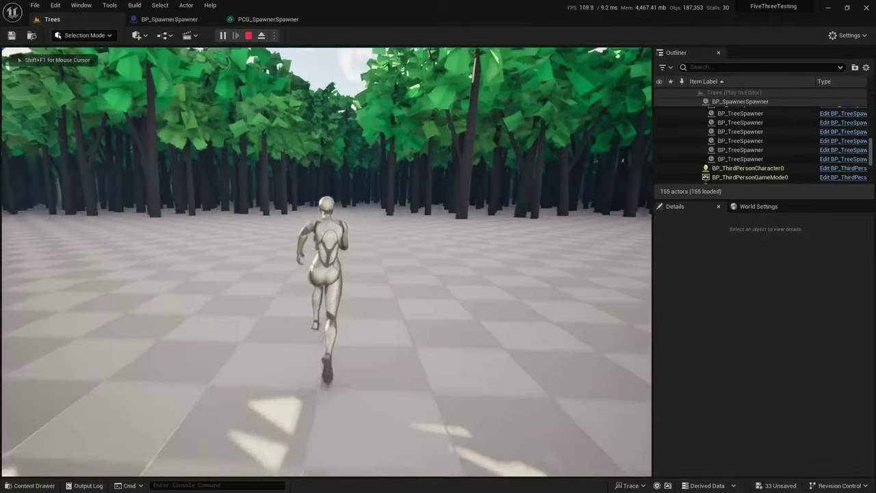
pyautogui.press('w')
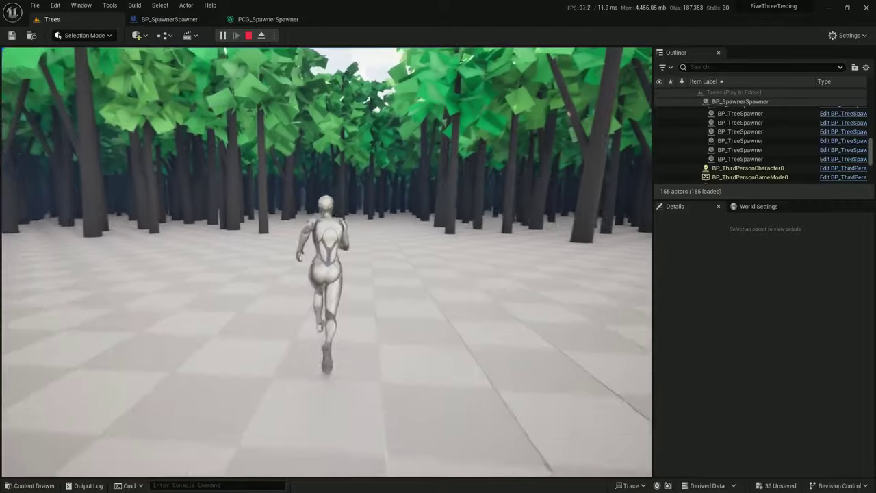
pyautogui.press('w')
pyautogui.press('space')
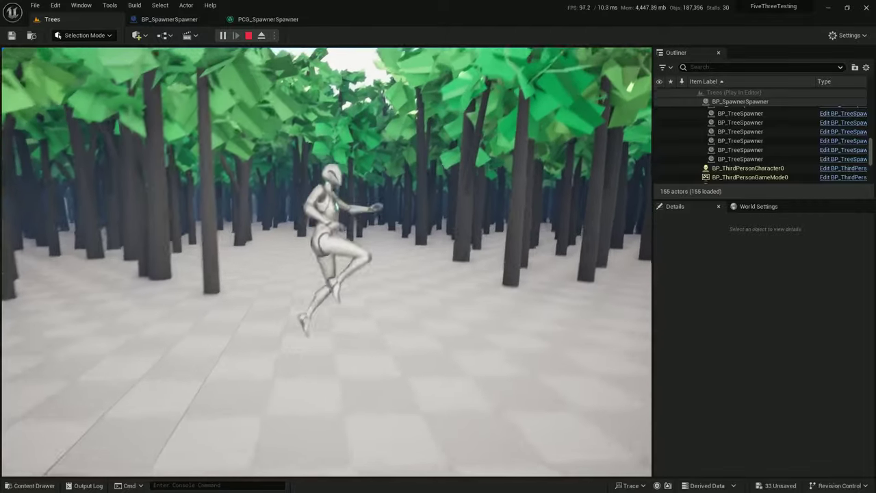
pyautogui.press('w')
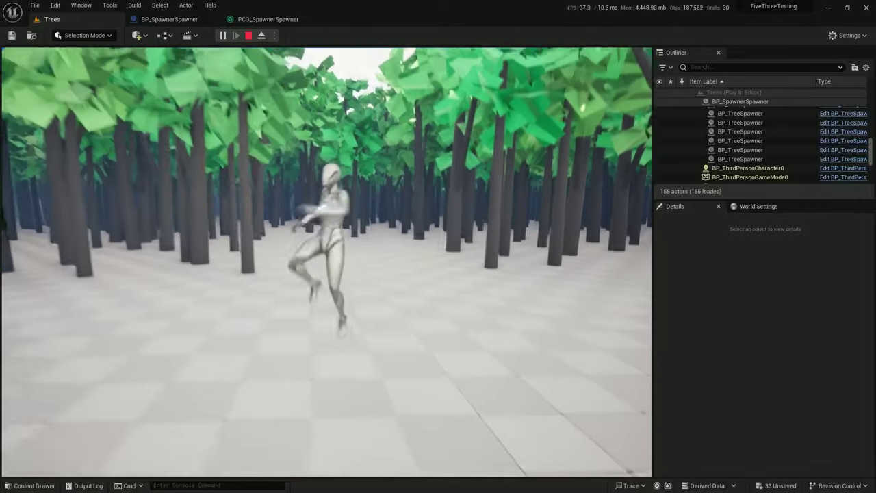
pyautogui.press('s')
pyautogui.press('space')
pyautogui.press('d')
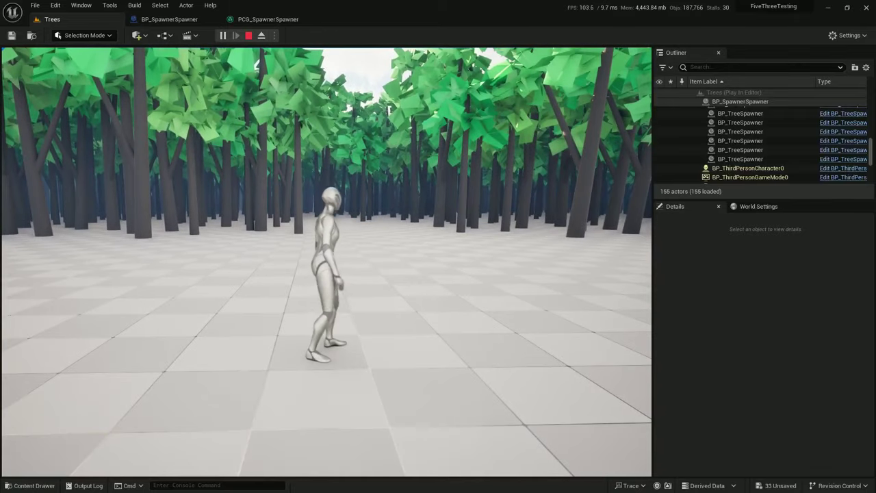
pyautogui.press('Escape')
# Open the BP_ThirdPersonCharacter blueprint from the ThirdPerson Blueprints folder.
pyautogui.hotkey('ctrl', 'space')
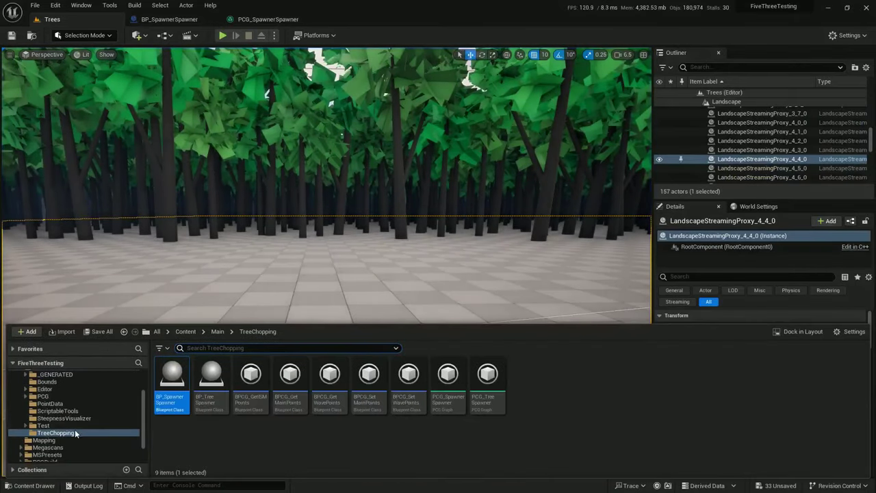
pyautogui.scroll(-2, 75, 432)
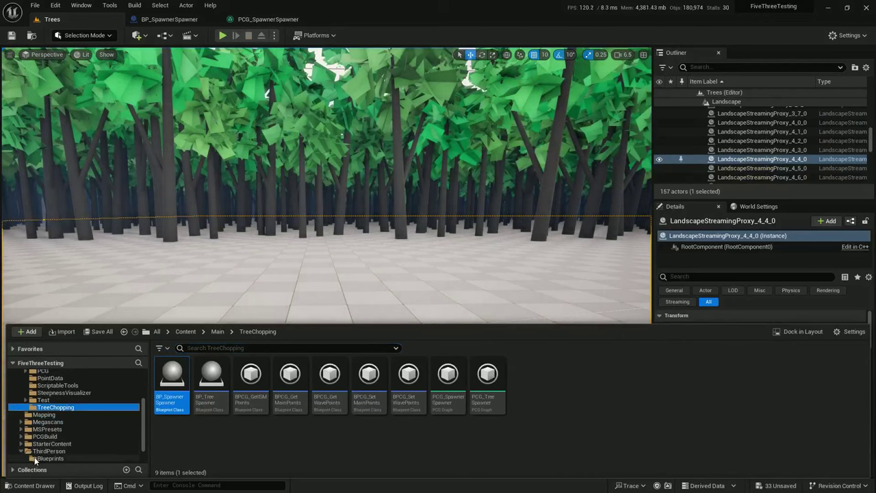
pyautogui.click(49, 458)
pyautogui.doubleClick(172, 384)
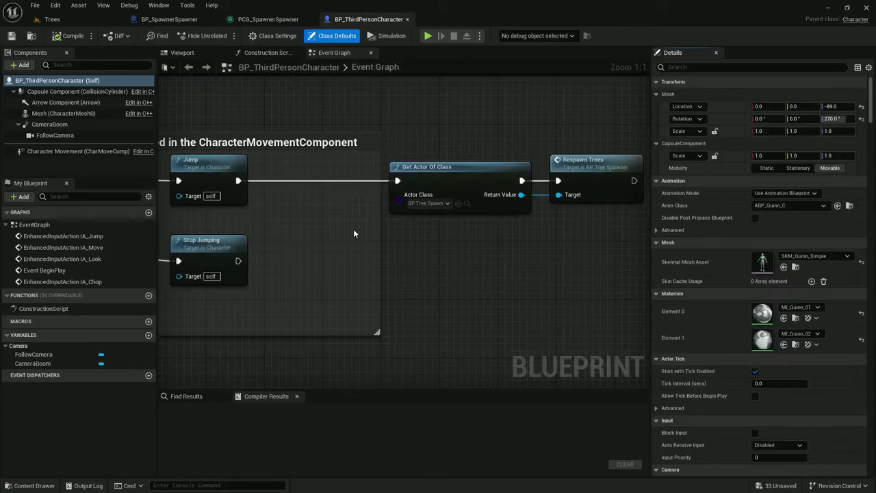
# Replace the Get Actor Of Class node with a Get All Actors Of Class node set to BP_TreeSpawner.
pyautogui.moveTo(392, 140); pyautogui.dragTo(390, 141)
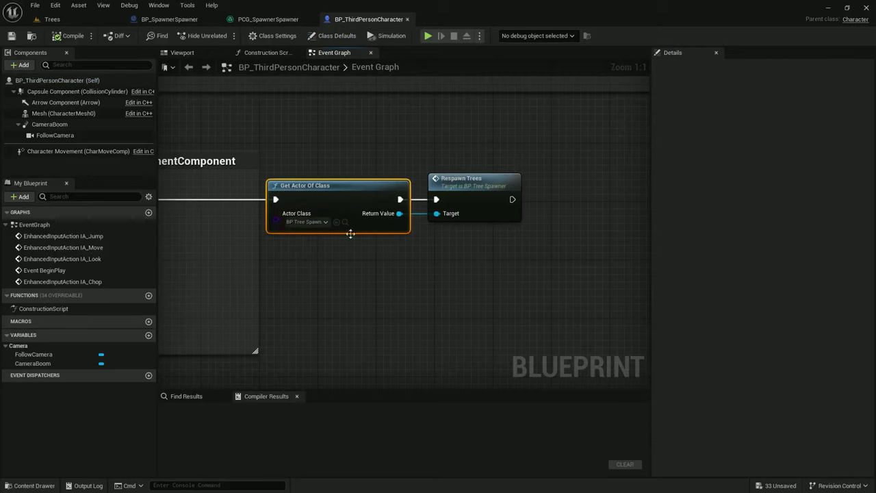
pyautogui.press('Delete')
pyautogui.moveTo(364, 237); pyautogui.dragTo(442, 234, button='right')
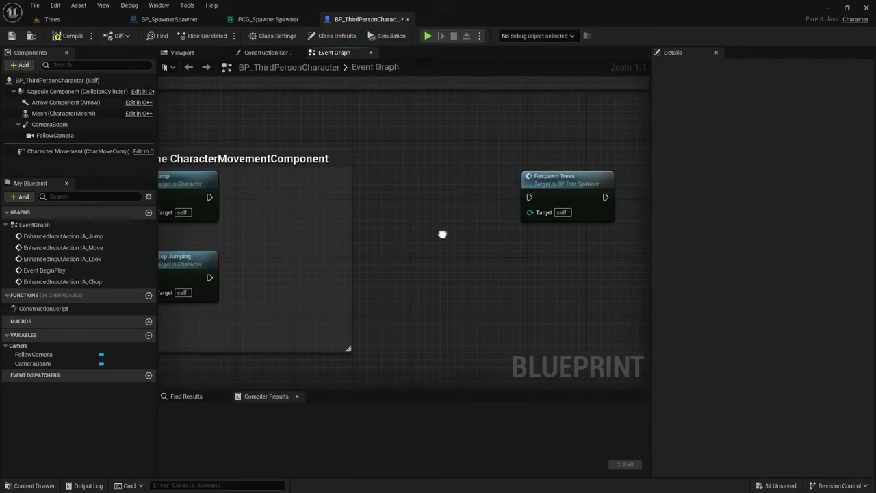
pyautogui.rightClick(365, 183)
pyautogui.write('get actors')
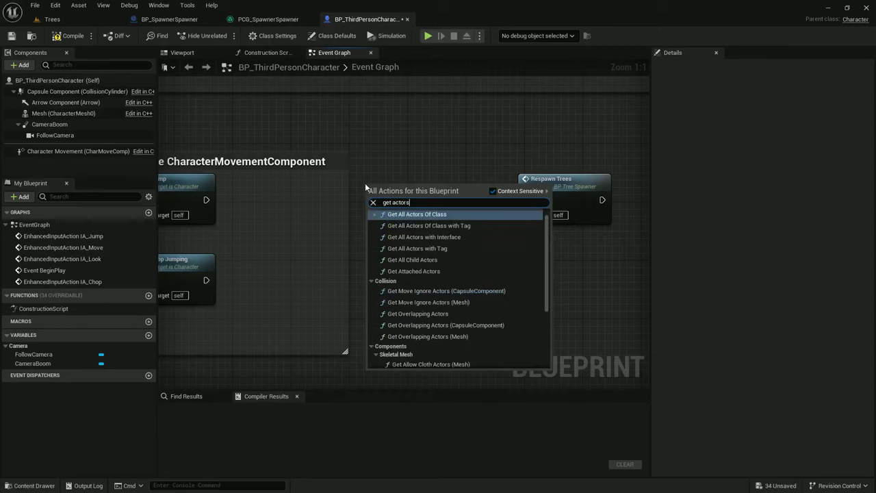
pyautogui.click(425, 213)
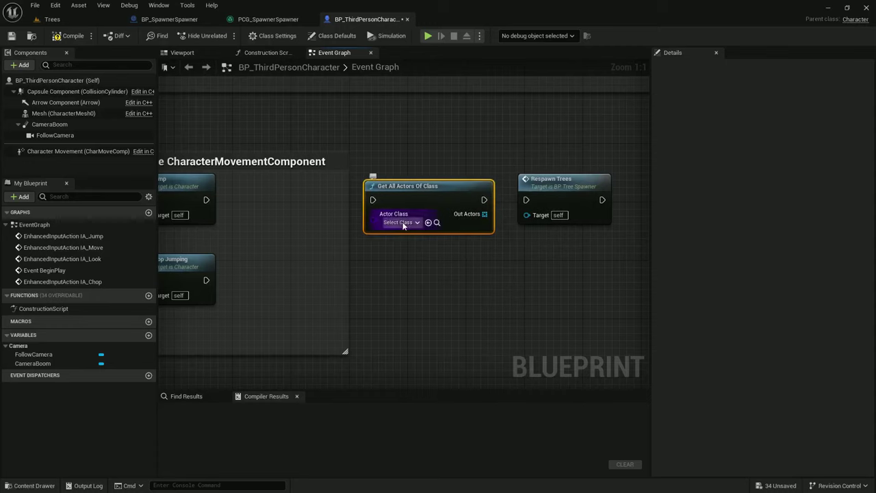
pyautogui.click(402, 223)
pyautogui.write('treesp')
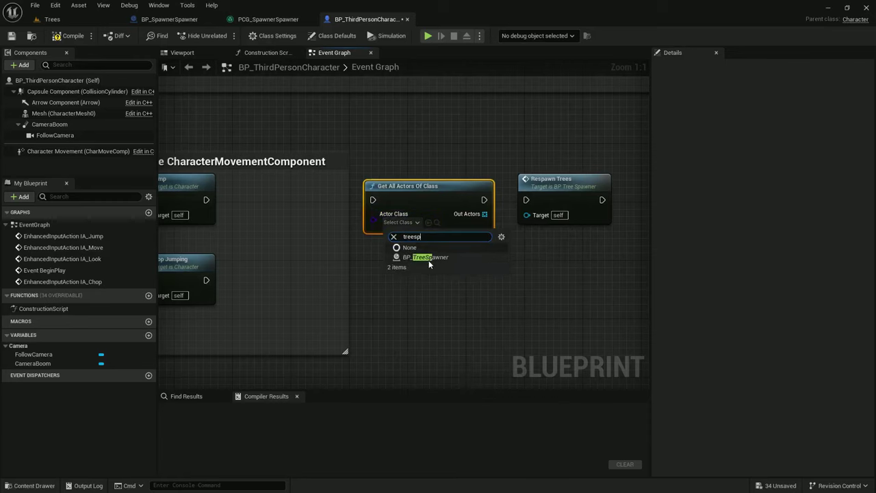
pyautogui.click(429, 260)
# Add a For Each Loop over the Out Actors array and connect its loop body and array element to Respawn Trees.
pyautogui.moveTo(572, 188); pyautogui.dragTo(373, 194, button='right')
pyautogui.moveTo(373, 194); pyautogui.dragTo(485, 196)
pyautogui.moveTo(283, 224); pyautogui.dragTo(307, 221)
pyautogui.write('for each')
pyautogui.click(332, 280)
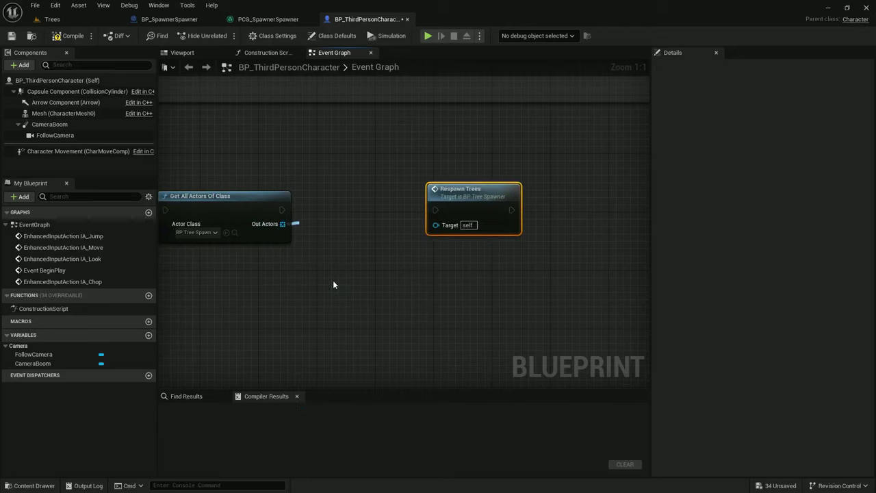
pyautogui.moveTo(339, 231); pyautogui.dragTo(346, 204)
pyautogui.moveTo(307, 253); pyautogui.dragTo(375, 248, button='right')
pyautogui.moveTo(452, 217)
pyautogui.mouseDown()
pyautogui.moveTo(470, 242)
pyautogui.moveTo(505, 218)
pyautogui.moveTo(453, 204)
pyautogui.mouseUp()
# Connect the Jump node's execution output to Get All Actors Of Class and compile the character blueprint.
pyautogui.moveTo(342, 215); pyautogui.dragTo(499, 213, button='right')
pyautogui.moveTo(394, 203); pyautogui.dragTo(226, 203)
pyautogui.moveTo(523, 200); pyautogui.dragTo(389, 189, button='right')
pyautogui.moveTo(294, 159); pyautogui.dragTo(461, 258)
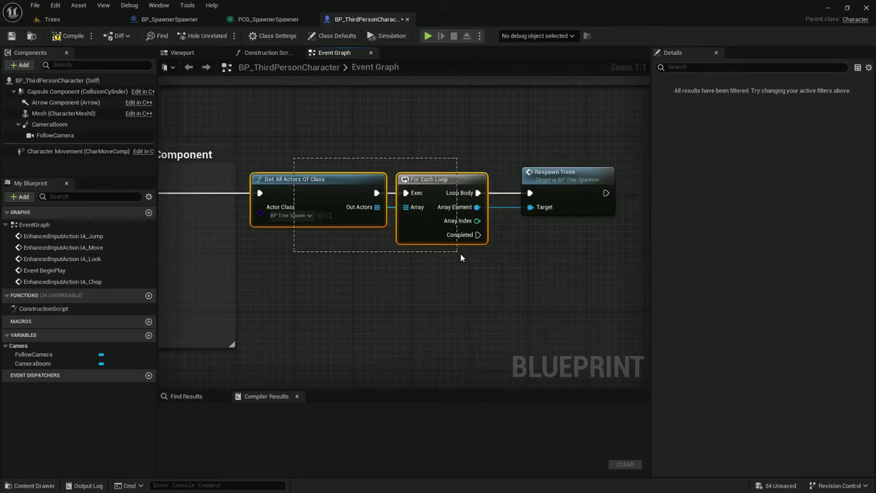
pyautogui.click(59, 39)
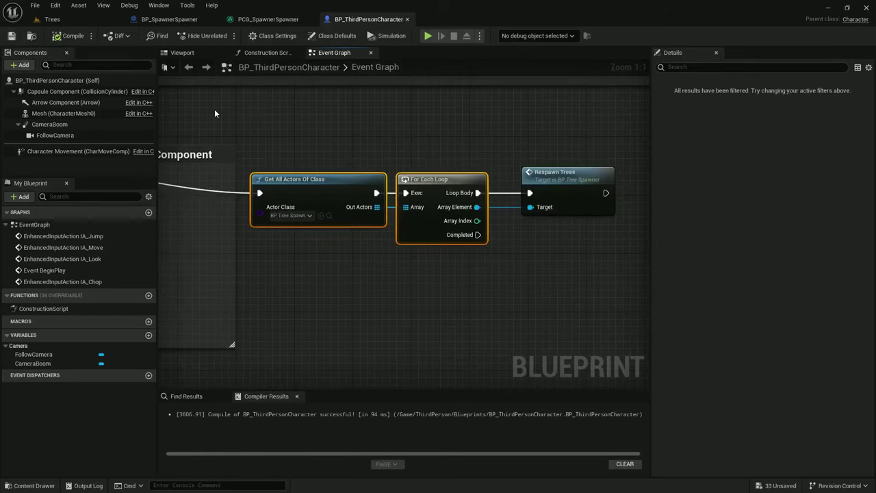
# Play the Trees level from a spot in front of the forest, run and jump the character to test respawning, and stop.
pyautogui.click(77, 20)
pyautogui.rightClick(304, 279)
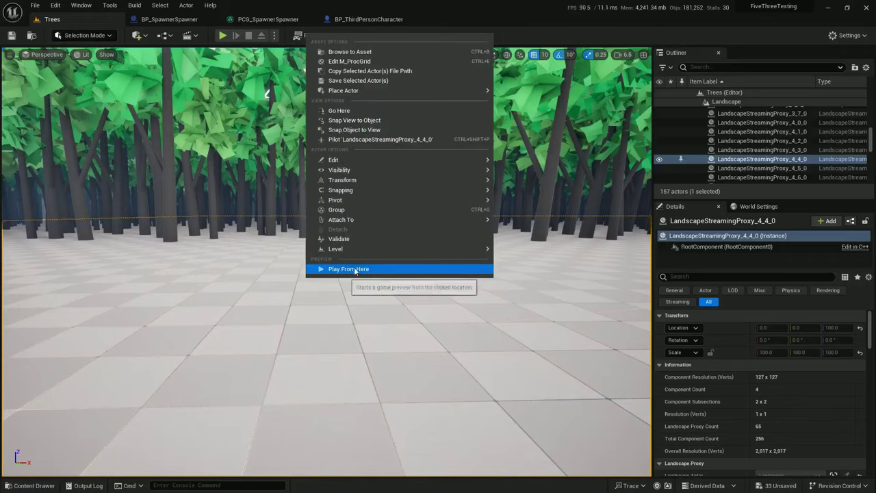
pyautogui.click(353, 267)
pyautogui.press('w')
pyautogui.press('a')
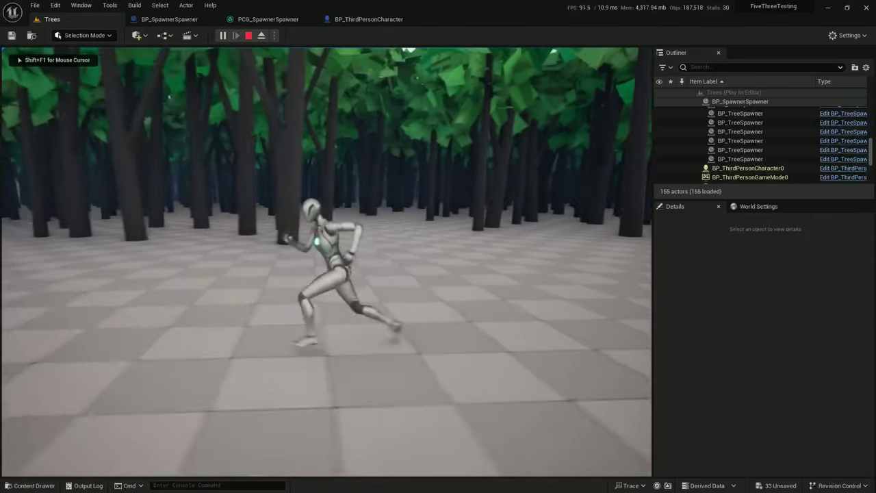
pyautogui.press('w')
pyautogui.press('d')
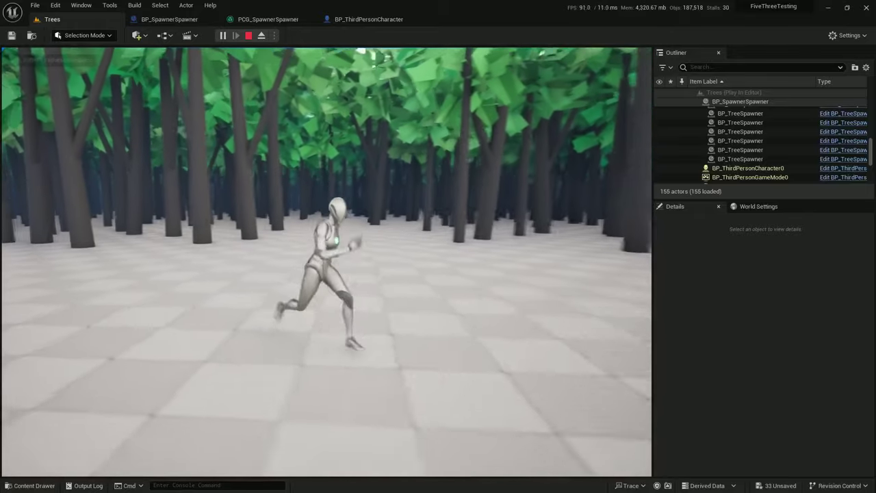
pyautogui.press('space')
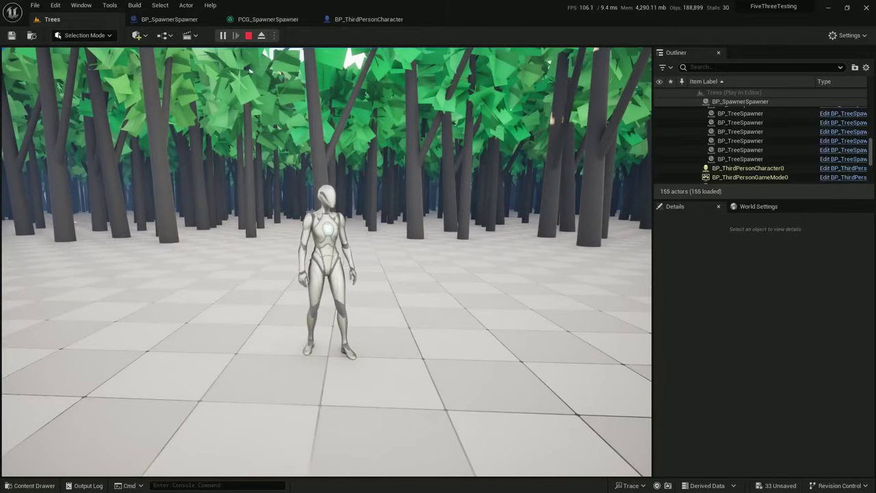
pyautogui.press('d')
pyautogui.press('w')
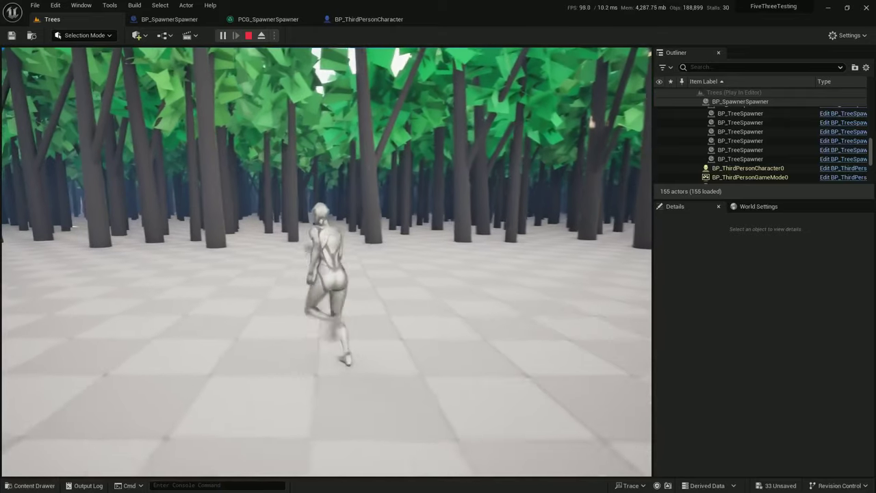
pyautogui.press('Escape')
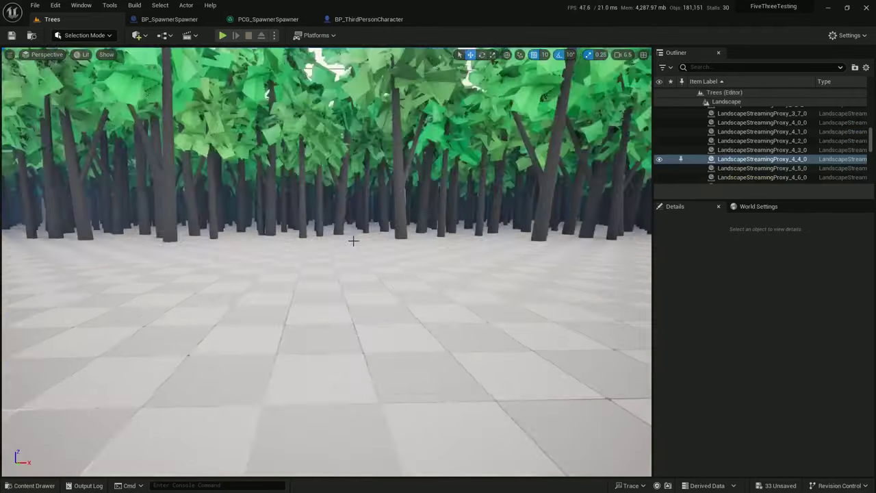
# Clean up the generated tree spawners from the PCG component of the placed BP_SpawnerSpawner.
pyautogui.click(350, 201)
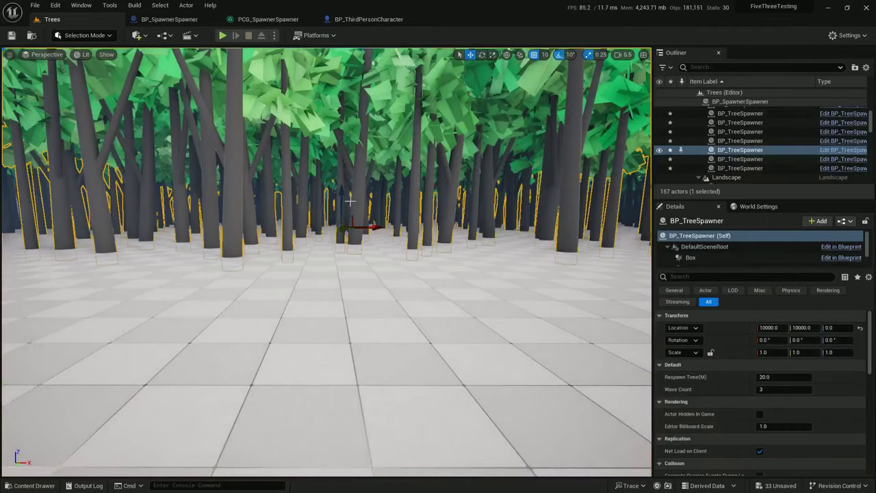
pyautogui.doubleClick(743, 152)
pyautogui.click(743, 153)
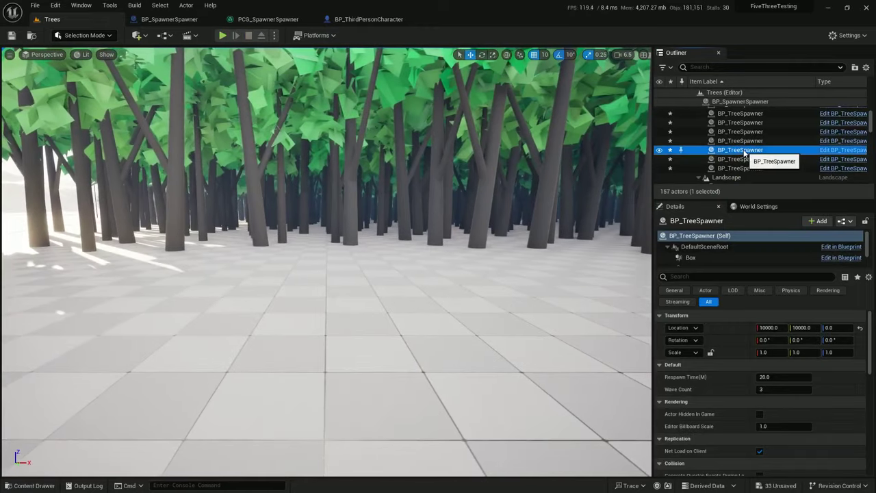
pyautogui.press('Left')
pyautogui.press('Left')
pyautogui.click(737, 120)
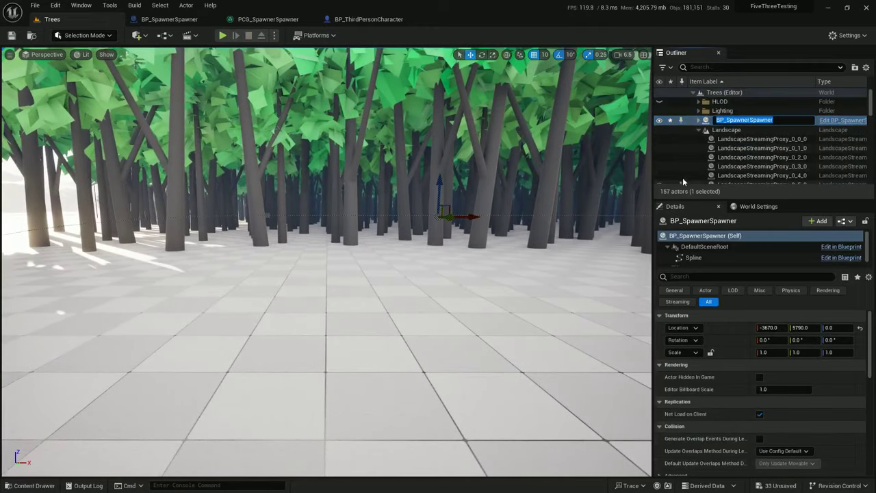
pyautogui.press('Return')
pyautogui.click(704, 263)
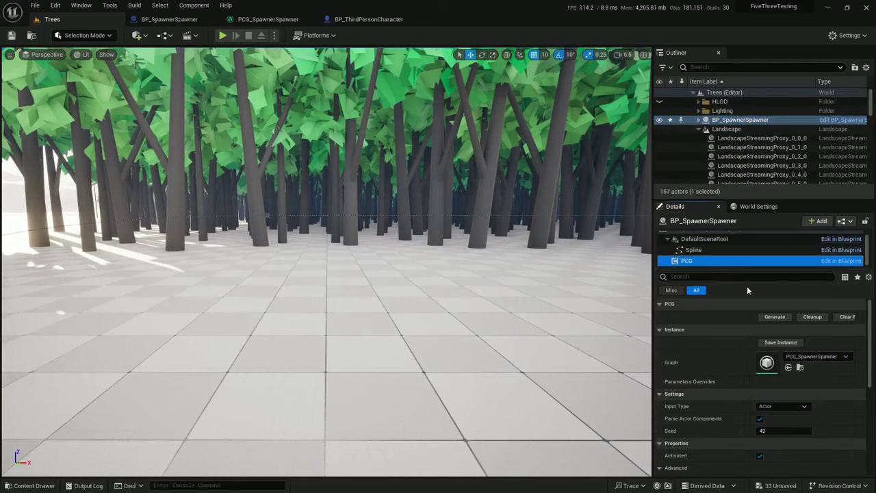
pyautogui.click(812, 317)
pyautogui.scroll(-5, 804, 383)
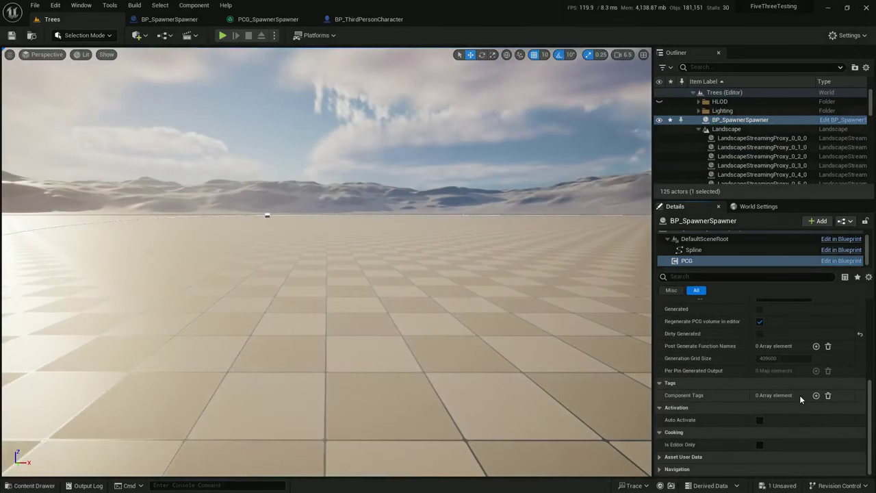
# Play the level from a point inside the spline loop, run and jump repeatedly among the trees to test respawning, and stop.
pyautogui.moveTo(438, 308); pyautogui.dragTo(438, 411, button='right')
pyautogui.rightClick(333, 346)
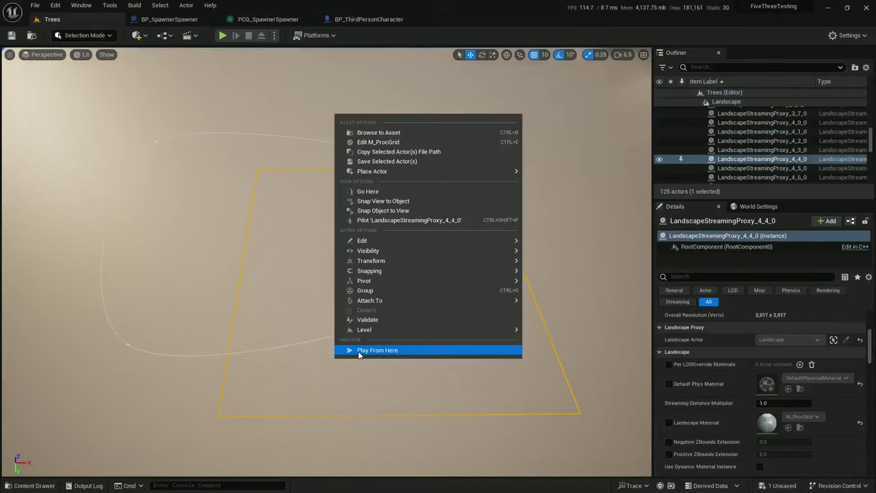
pyautogui.click(403, 347)
pyautogui.press('w')
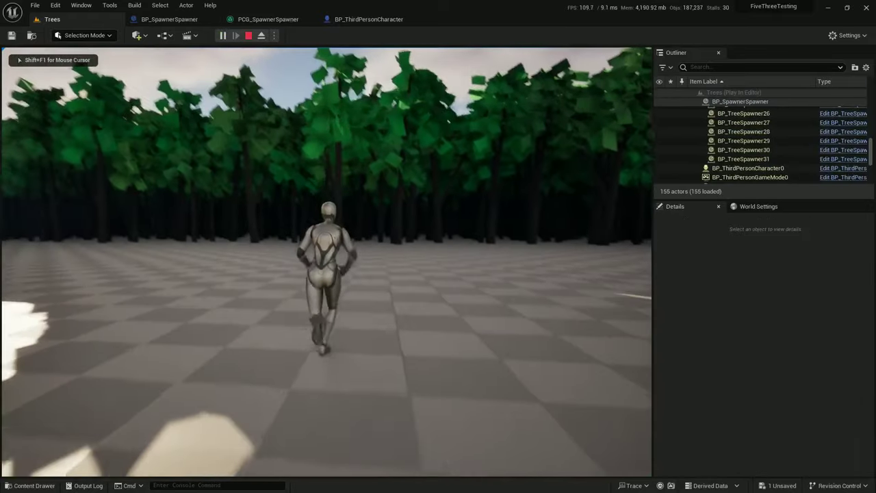
pyautogui.press('w')
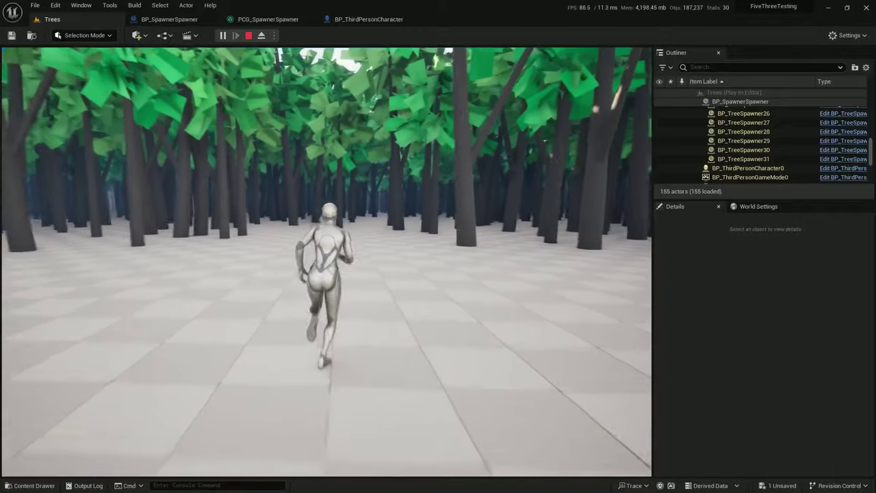
pyautogui.press('space')
pyautogui.press('a')
pyautogui.press('space')
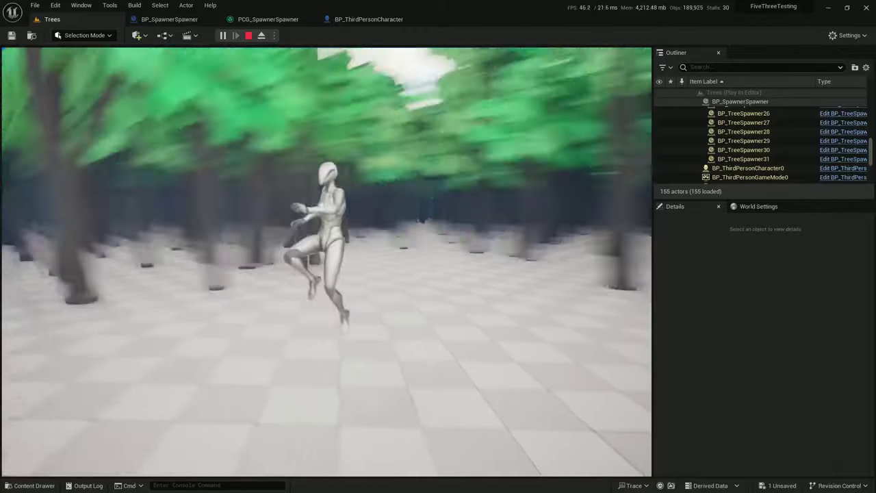
pyautogui.press('d')
pyautogui.press('space')
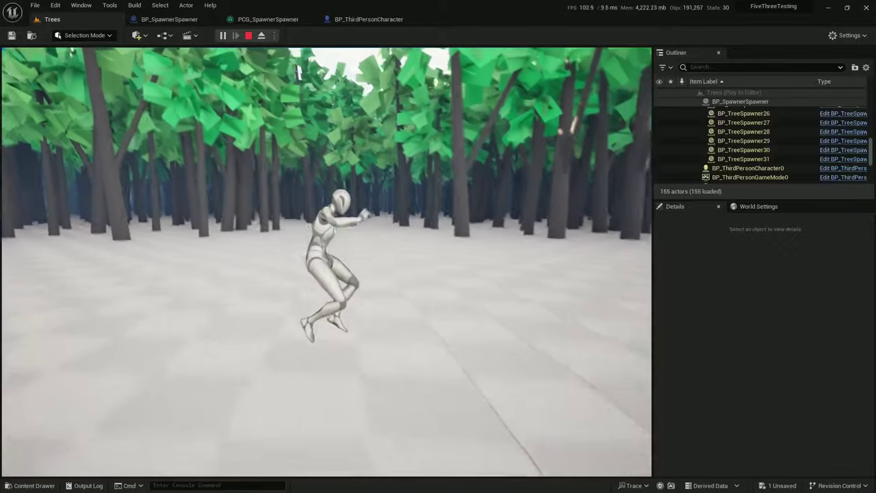
pyautogui.press('space')
pyautogui.press('a')
pyautogui.press('space')
pyautogui.press('space')
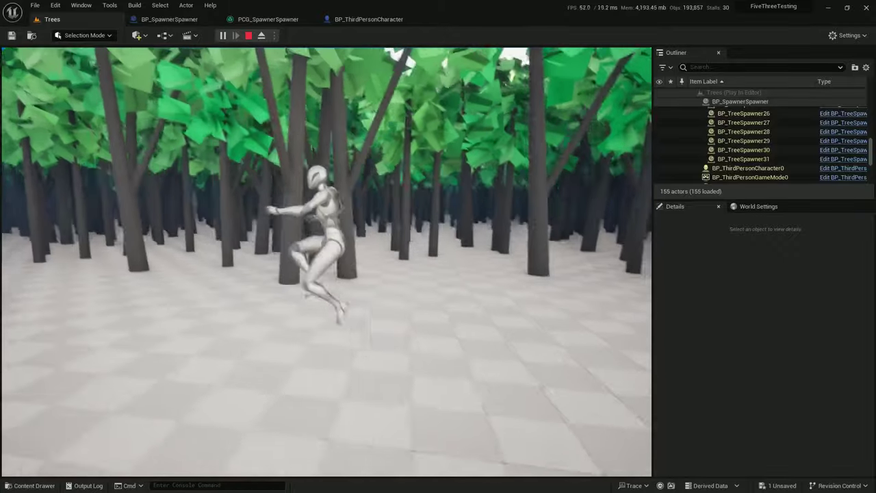
pyautogui.press('w')
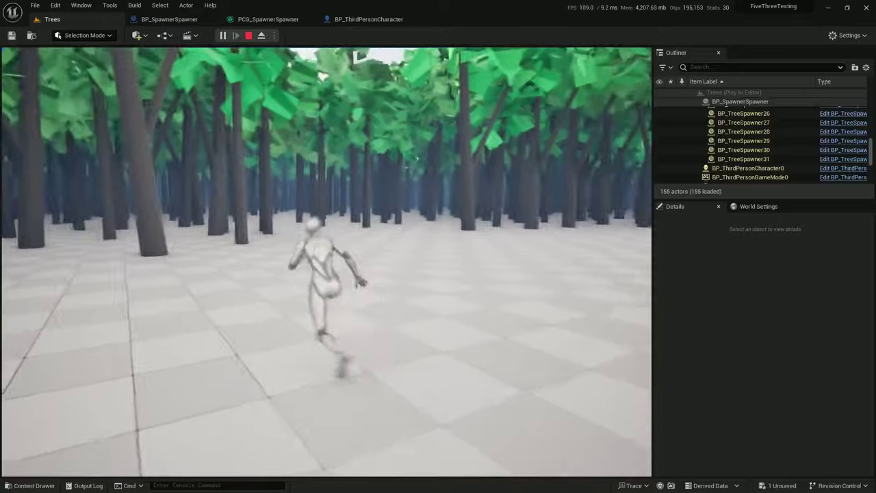
pyautogui.press('d')
pyautogui.press('s')
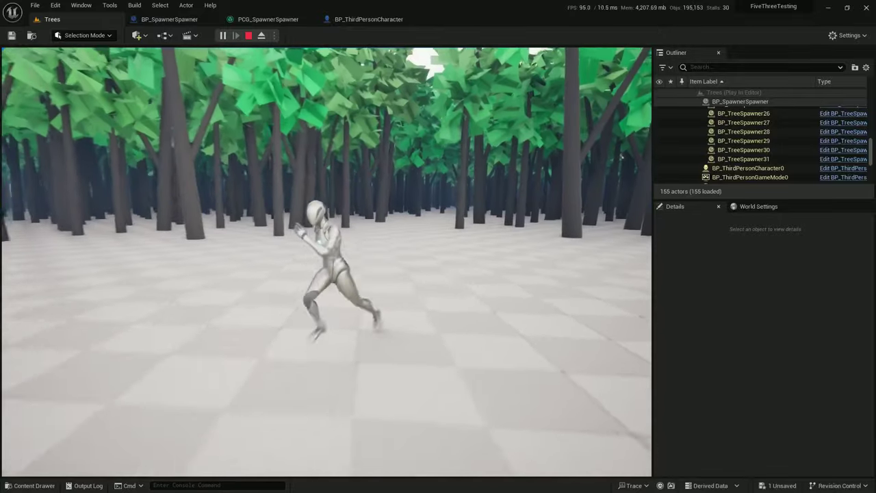
pyautogui.press('Escape')
# Open BP_TreeSpawner from the TreeChopping folder and show its RespawnTrees function graph.
pyautogui.press('f')
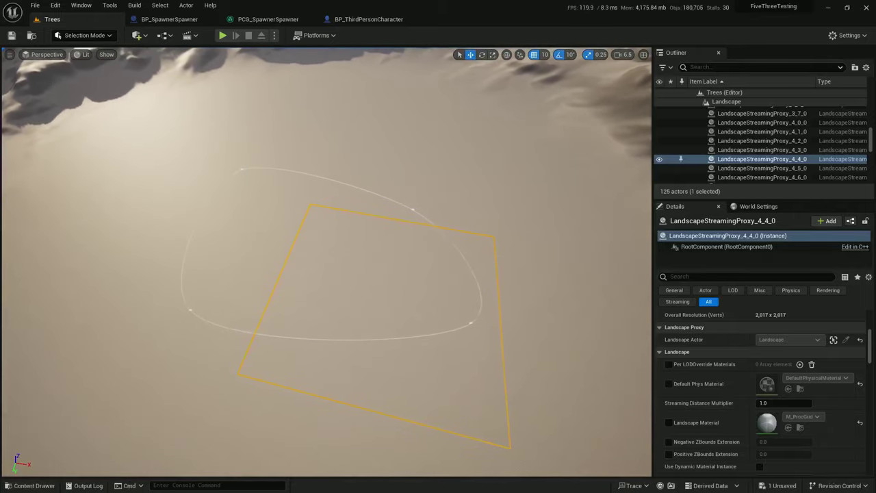
pyautogui.hotkey('ctrl', 'space')
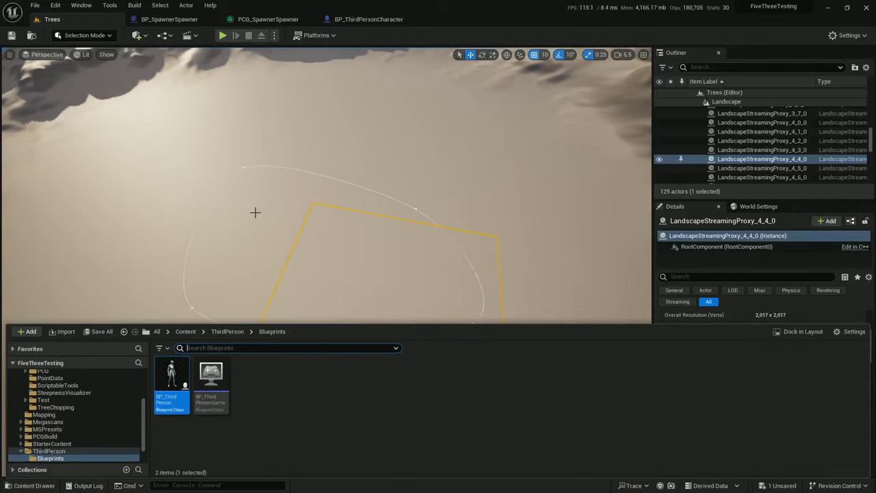
pyautogui.click(52, 407)
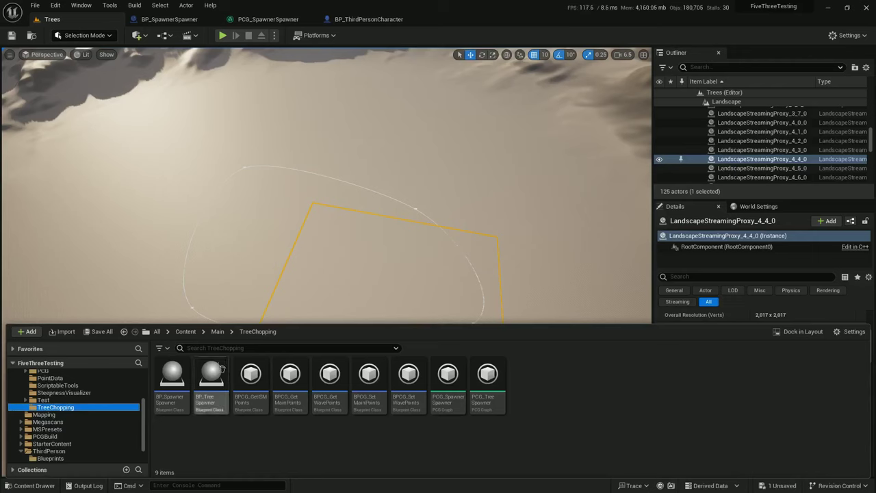
pyautogui.doubleClick(212, 371)
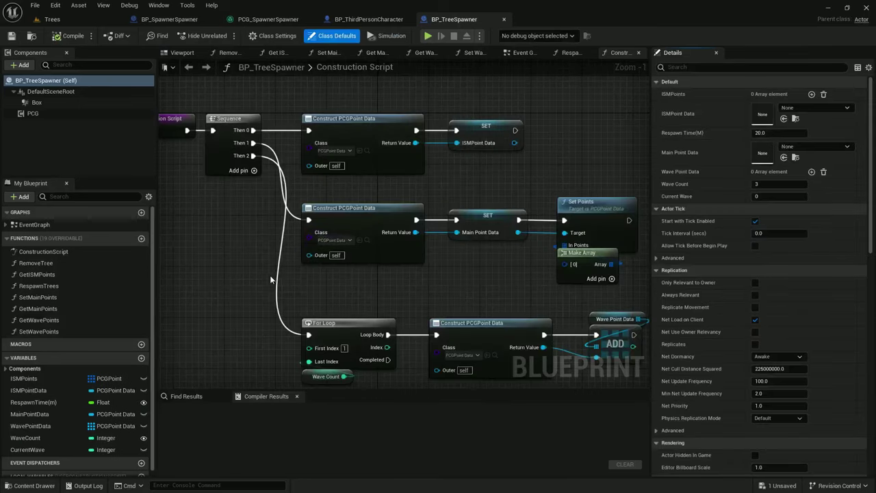
pyautogui.doubleClick(39, 285)
# Move the PCG and Generate nodes further along the graph to leave a gap after the Current Wave set node.
pyautogui.moveTo(428, 315); pyautogui.dragTo(318, 300, button='right')
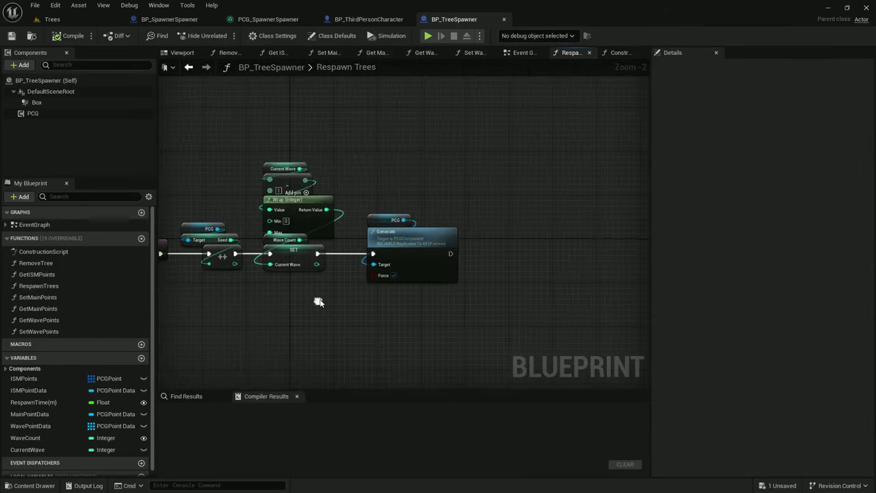
pyautogui.moveTo(481, 318); pyautogui.dragTo(364, 198)
pyautogui.moveTo(402, 233); pyautogui.dragTo(576, 234)
pyautogui.moveTo(470, 235); pyautogui.dragTo(307, 222, button='right')
pyautogui.moveTo(400, 220); pyautogui.dragTo(467, 216)
pyautogui.moveTo(292, 215); pyautogui.dragTo(365, 272, button='right')
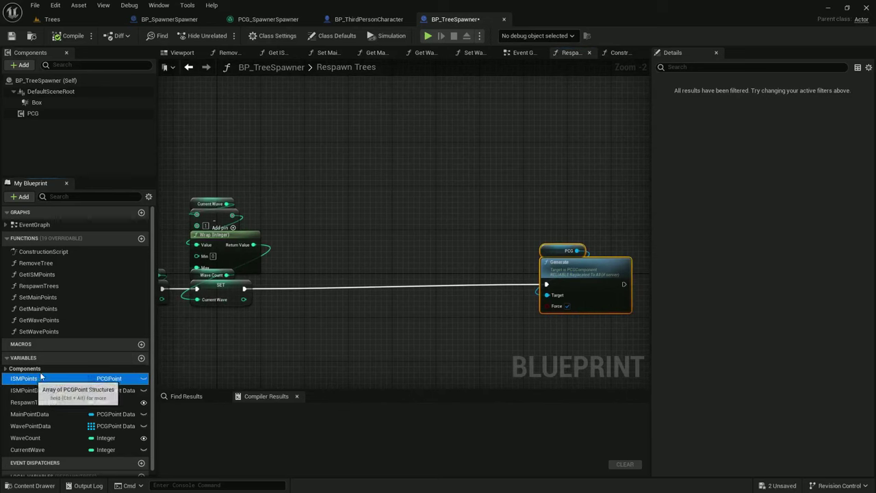
# Add an ISMPoints getter, take its array Length and check whether it is greater than 0.
pyautogui.keyDown('ctrl'); pyautogui.moveTo(24, 378); pyautogui.dragTo(317, 208); pyautogui.keyUp('ctrl')
pyautogui.write('length')
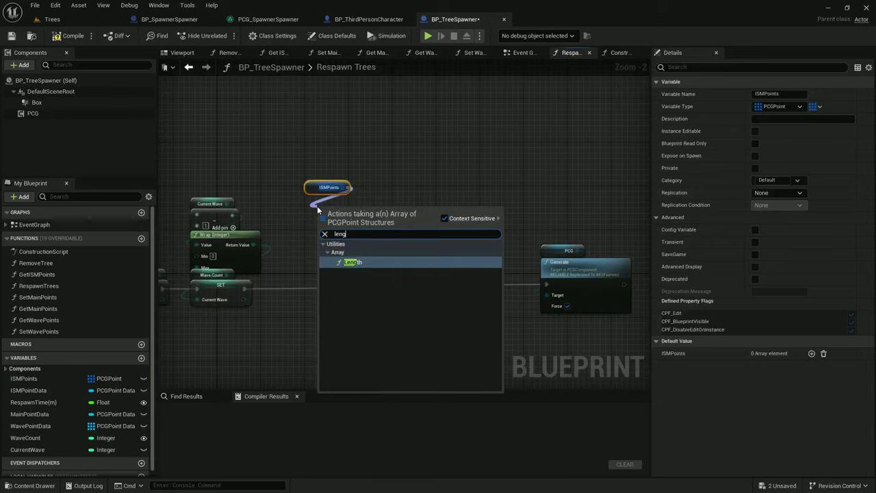
pyautogui.press('Return')
pyautogui.moveTo(382, 218); pyautogui.dragTo(347, 242)
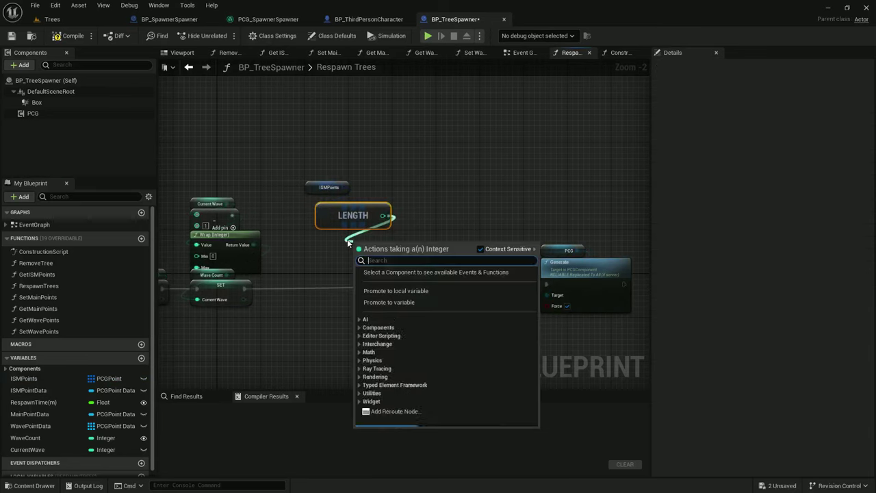
pyautogui.write('>')
pyautogui.press('Return')
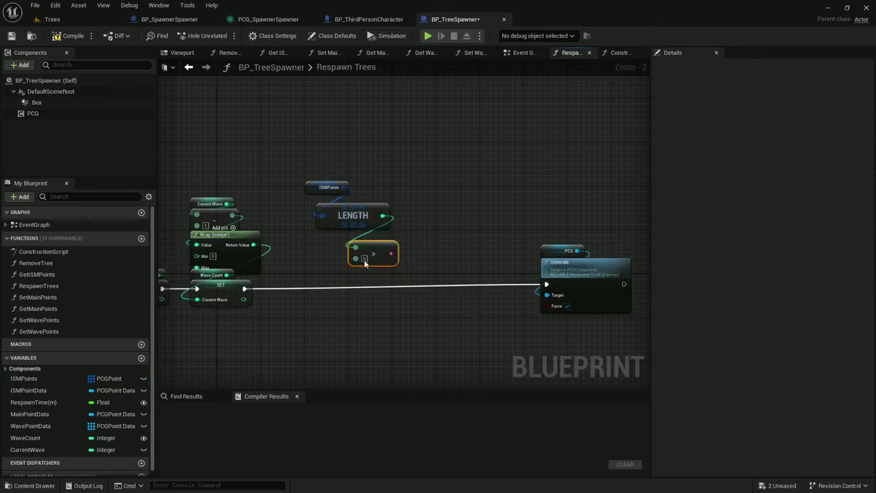
# Align the PCG and Generate nodes with the execution line and stack the length check nodes compactly under the ISMPoints getter.
pyautogui.click(554, 274)
pyautogui.moveTo(373, 295); pyautogui.dragTo(447, 273, button='right')
pyautogui.moveTo(269, 260); pyautogui.dragTo(218, 282, button='right')
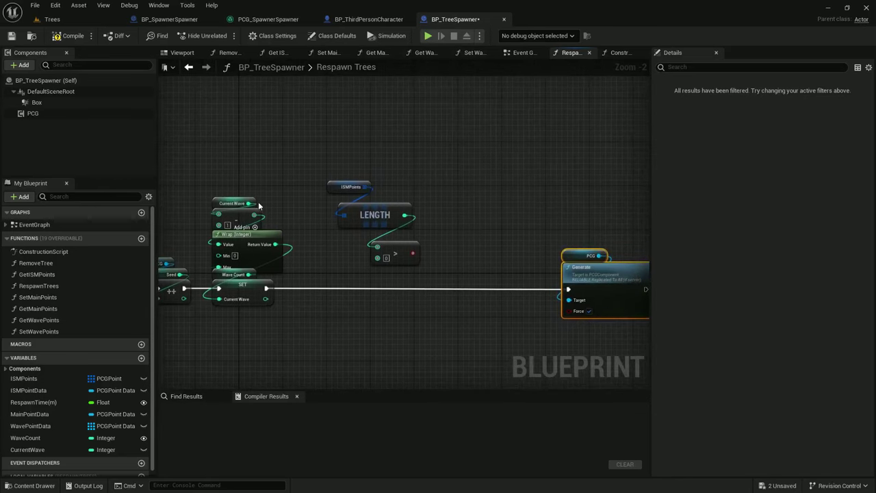
pyautogui.moveTo(419, 261); pyautogui.dragTo(382, 220)
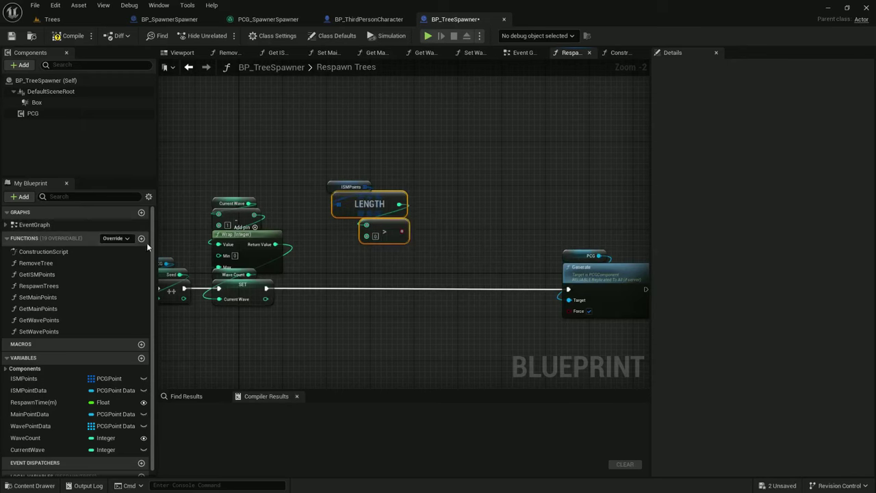
pyautogui.moveTo(249, 264); pyautogui.dragTo(286, 254, button='right')
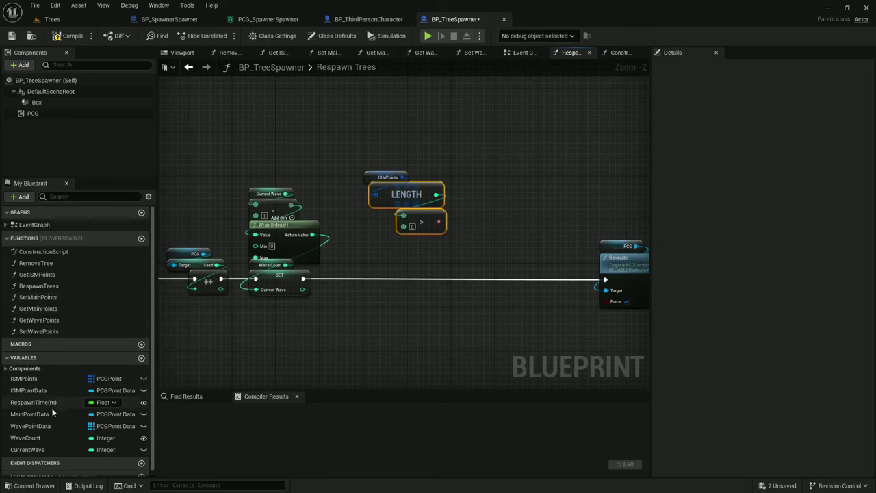
# Add a Wave Point Data getter and attach an array Get node to it.
pyautogui.keyDown('ctrl'); pyautogui.moveTo(31, 426); pyautogui.dragTo(499, 114); pyautogui.keyUp('ctrl')
pyautogui.moveTo(495, 193); pyautogui.dragTo(424, 207, button='right')
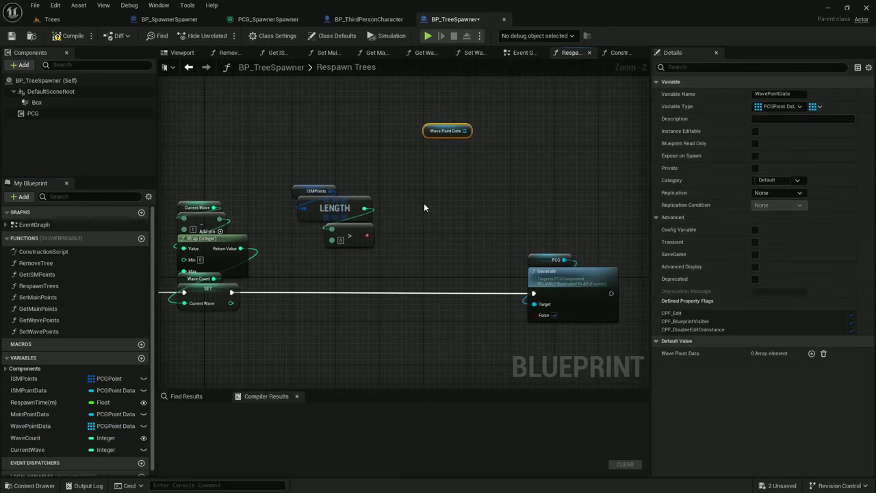
pyautogui.moveTo(464, 131); pyautogui.dragTo(428, 144)
pyautogui.write('get')
pyautogui.click(439, 194)
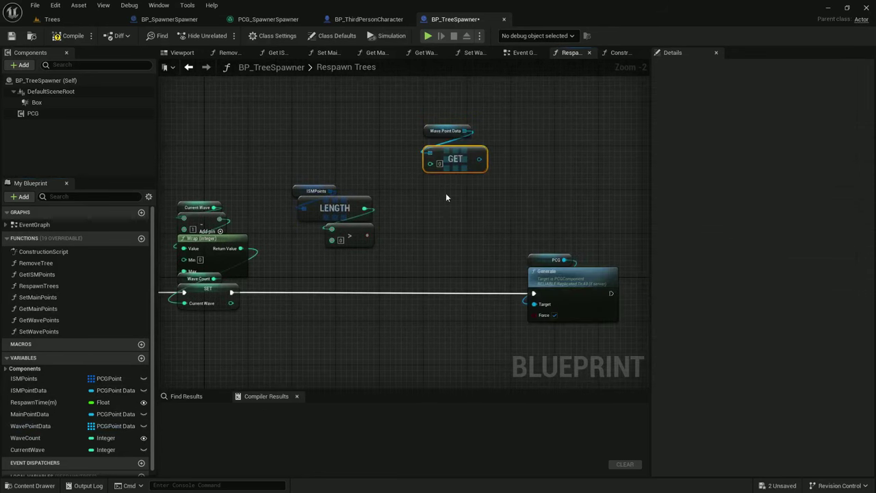
# Extend the Wave Point Data Get node with Get Points, an array Length and a greater-than 0 comparison.
pyautogui.moveTo(477, 161); pyautogui.dragTo(451, 194)
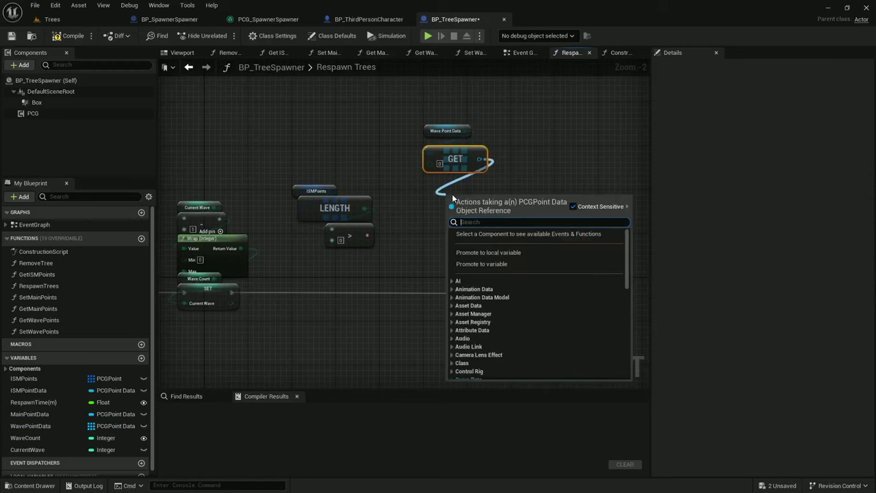
pyautogui.write('get points')
pyautogui.press('Return')
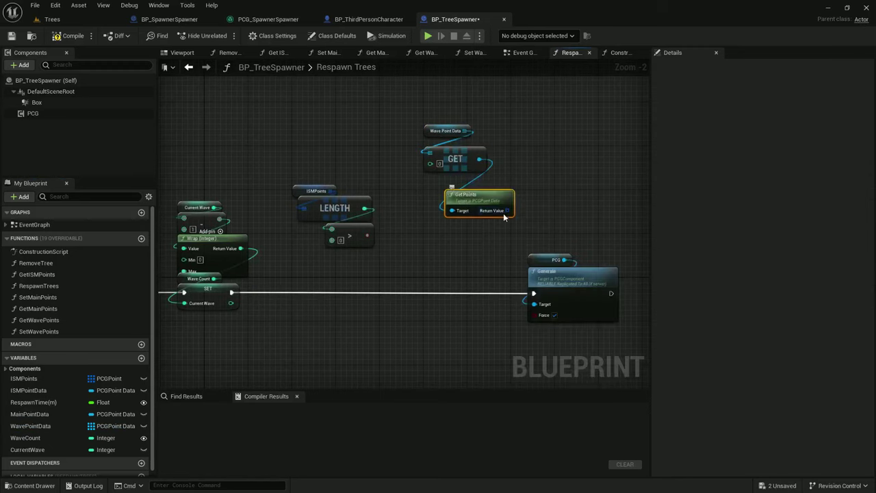
pyautogui.moveTo(507, 211); pyautogui.dragTo(469, 232)
pyautogui.write('leng')
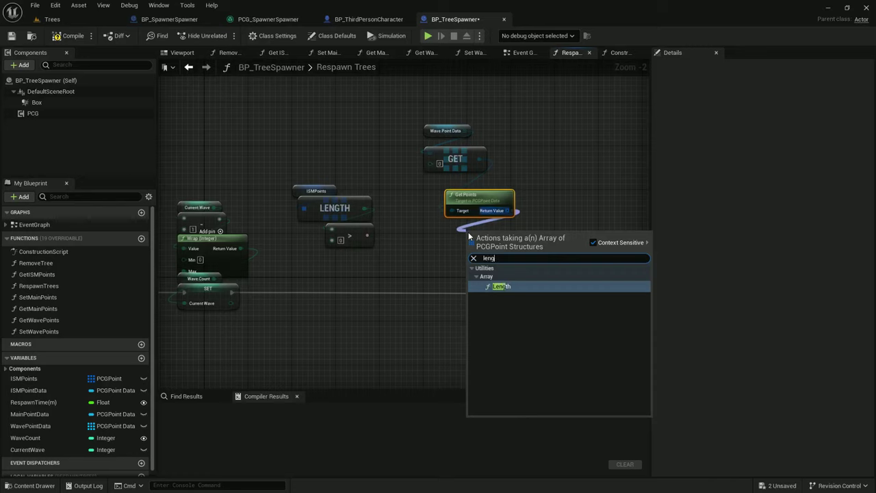
pyautogui.click(505, 286)
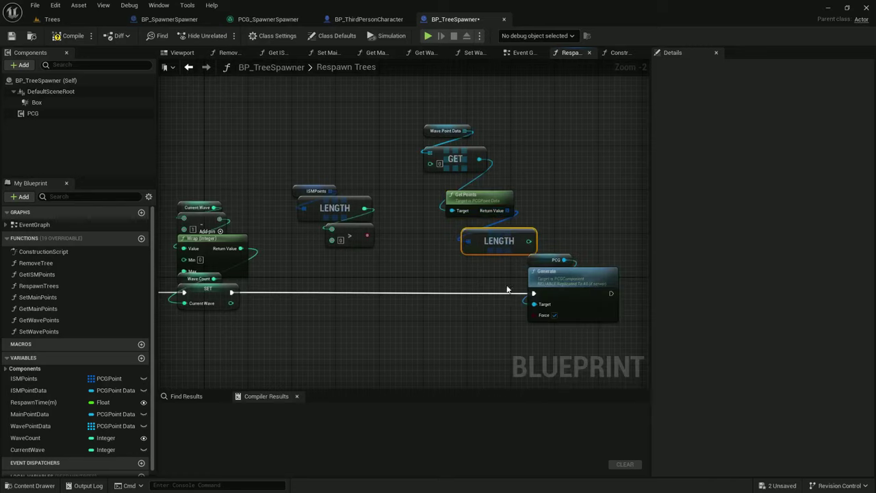
pyautogui.moveTo(503, 241); pyautogui.dragTo(468, 277)
pyautogui.write('>')
pyautogui.click(512, 305)
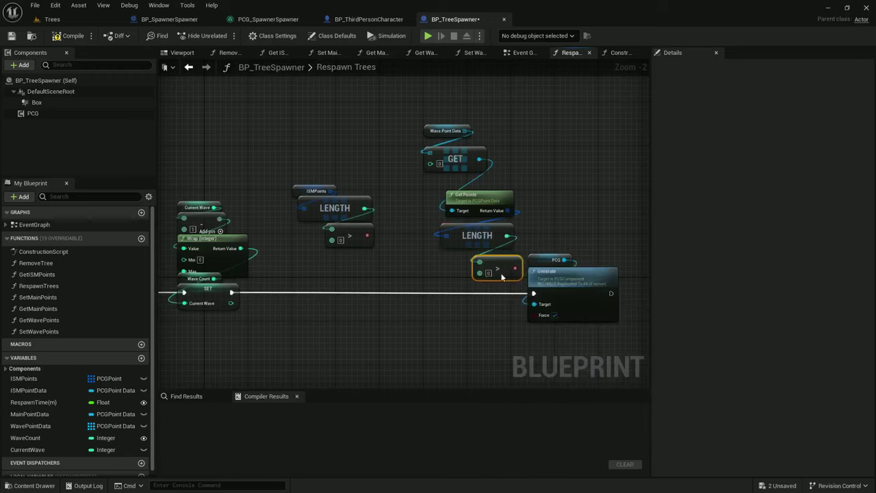
# Stack the wave point nodes compactly and feed Current Wave into the index of the Get node.
pyautogui.moveTo(505, 278); pyautogui.dragTo(479, 238)
pyautogui.moveTo(490, 239); pyautogui.dragTo(453, 187)
pyautogui.keyDown('shift'); pyautogui.click(477, 209); pyautogui.keyUp('shift')
pyautogui.moveTo(495, 270); pyautogui.dragTo(449, 164)
pyautogui.moveTo(448, 163); pyautogui.dragTo(450, 151)
pyautogui.keyDown('ctrl'); pyautogui.moveTo(27, 449); pyautogui.dragTo(431, 136); pyautogui.keyUp('ctrl')
pyautogui.moveTo(410, 95); pyautogui.dragTo(506, 252)
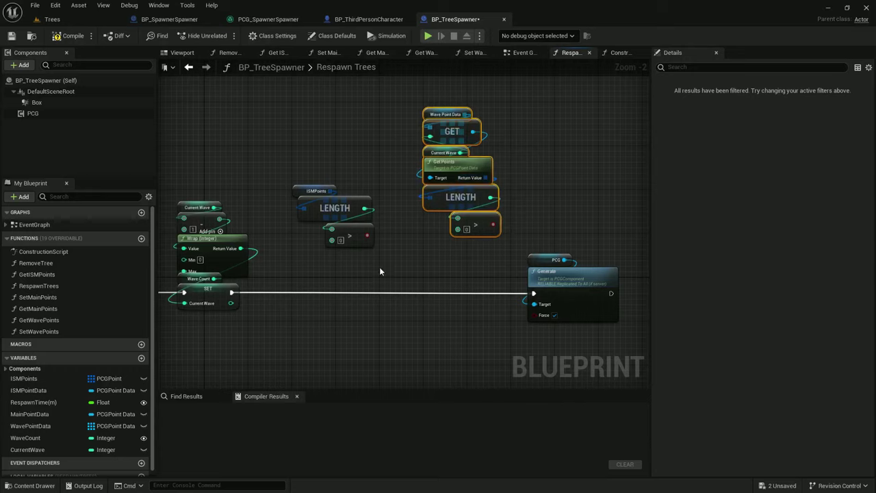
# Combine both greater-than checks in an OR node and use it as the condition of a Branch whose True output runs Generate.
pyautogui.moveTo(367, 236); pyautogui.dragTo(401, 242)
pyautogui.write('or')
pyautogui.click(466, 354)
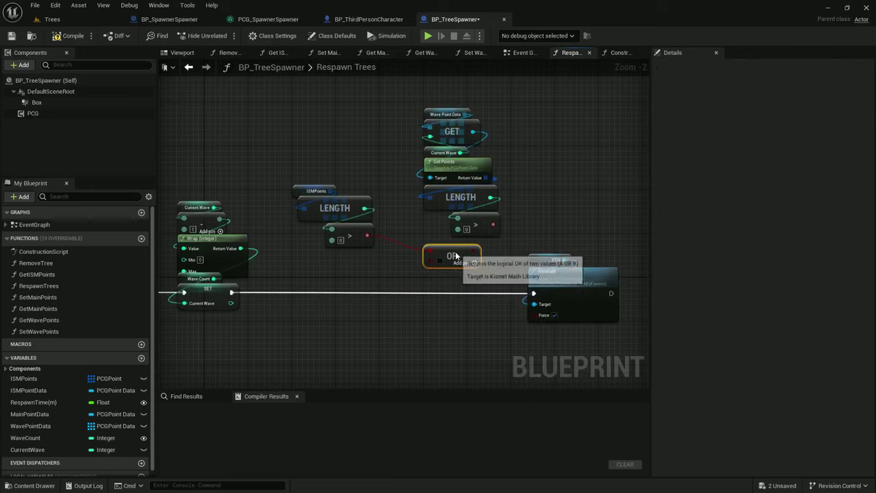
pyautogui.moveTo(468, 253); pyautogui.dragTo(453, 291)
pyautogui.click(465, 360)
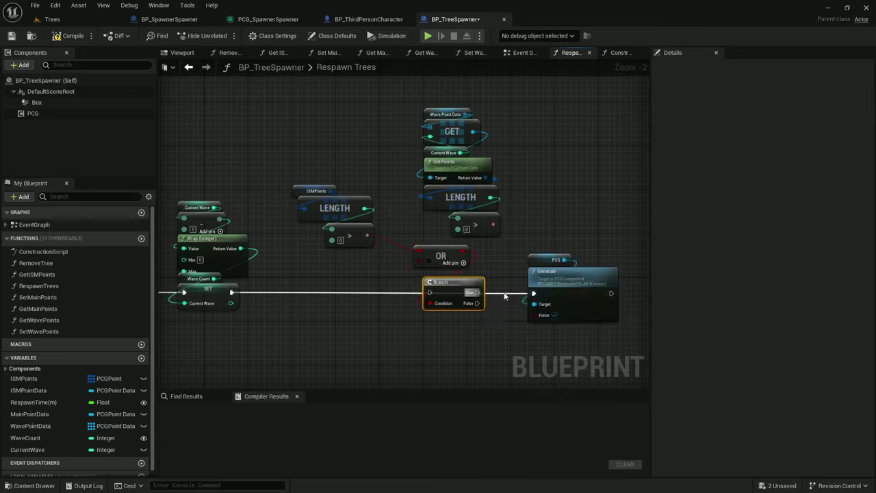
pyautogui.moveTo(513, 295); pyautogui.dragTo(535, 294)
pyautogui.moveTo(492, 223); pyautogui.dragTo(417, 259)
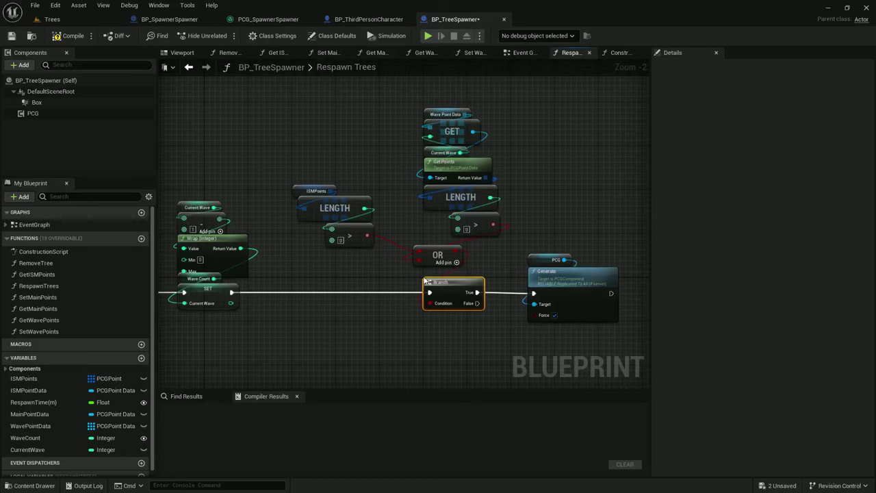
# Review the seed increment and Current Wave nodes of Respawn Trees, and compile and save BP_TreeSpawner.
pyautogui.moveTo(375, 260); pyautogui.dragTo(535, 232, button='right')
pyautogui.click(282, 238)
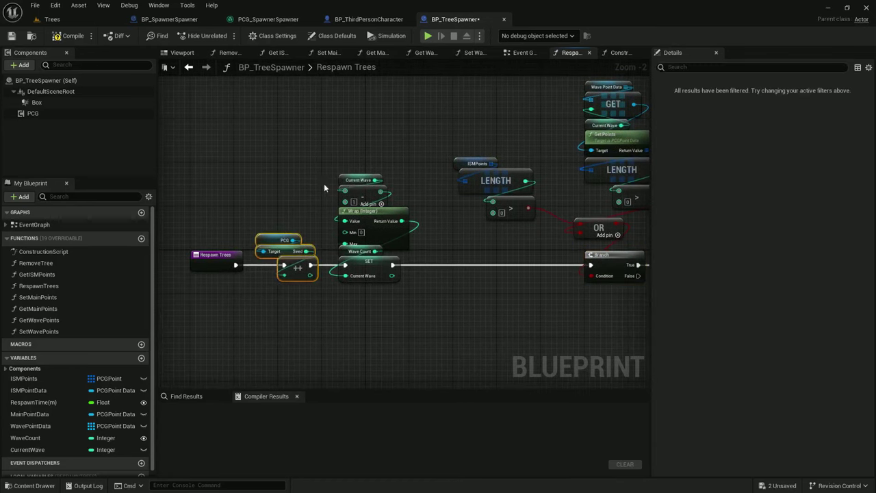
pyautogui.moveTo(313, 151); pyautogui.dragTo(260, 284)
pyautogui.moveTo(325, 158); pyautogui.dragTo(429, 311)
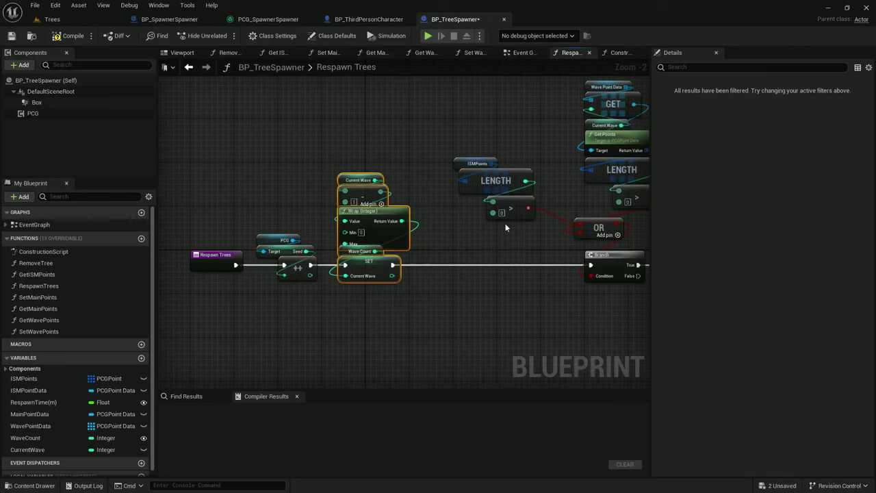
pyautogui.moveTo(522, 294); pyautogui.dragTo(315, 307, button='right')
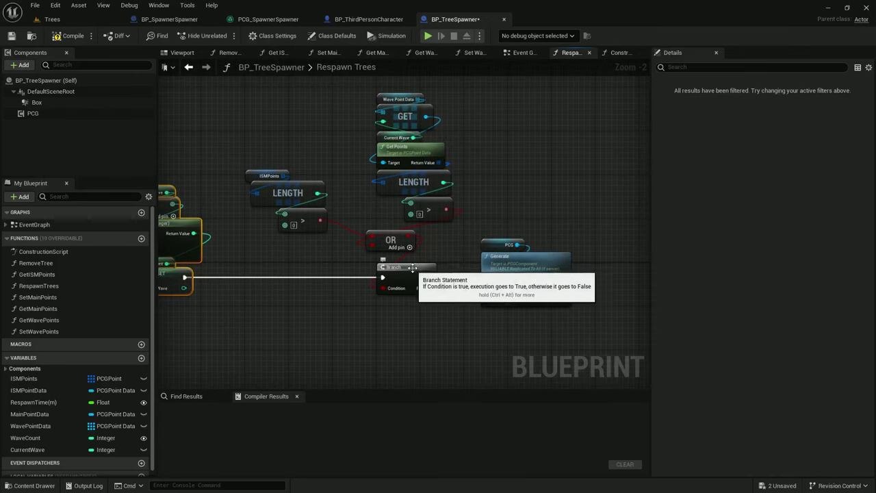
pyautogui.click(73, 35)
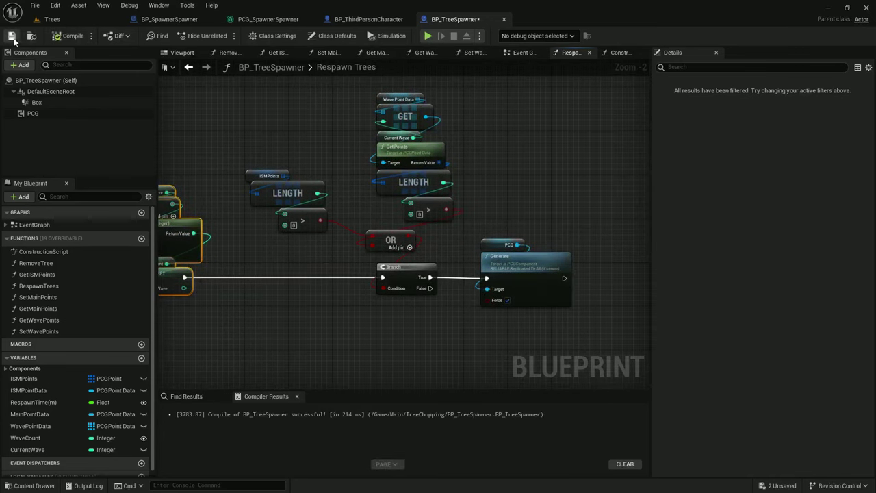
# Play the Trees level from a point on the ground, run and jump among the trees to test the respawn check, and stop.
pyautogui.click(52, 19)
pyautogui.rightClick(348, 353)
pyautogui.click(378, 339)
pyautogui.press('w')
pyautogui.press('w')
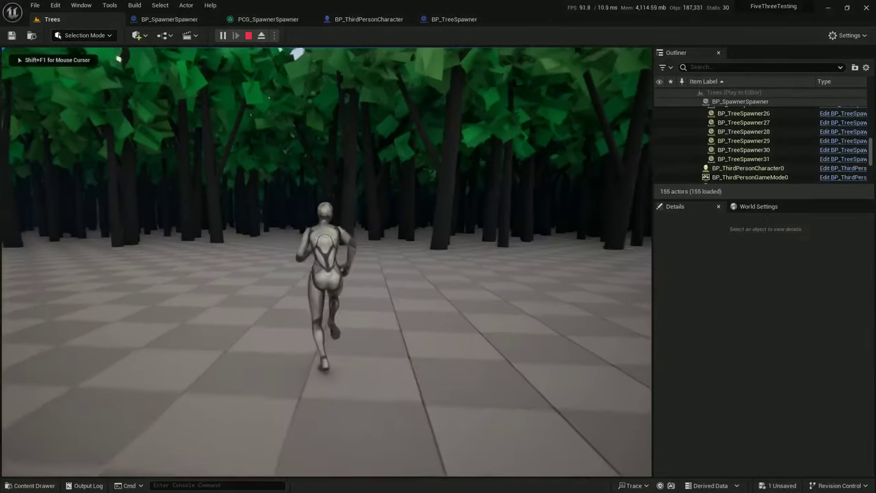
pyautogui.press('a')
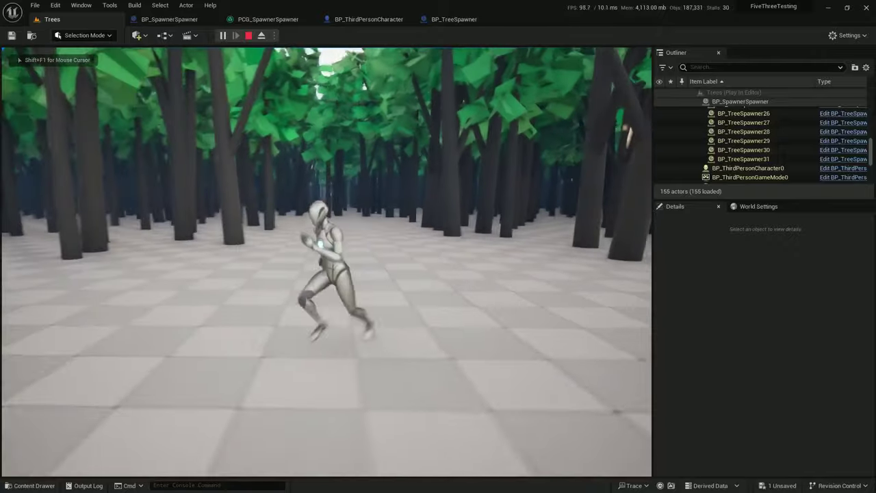
pyautogui.press('d')
pyautogui.press('space')
pyautogui.press('a')
pyautogui.press('space')
pyautogui.press('space')
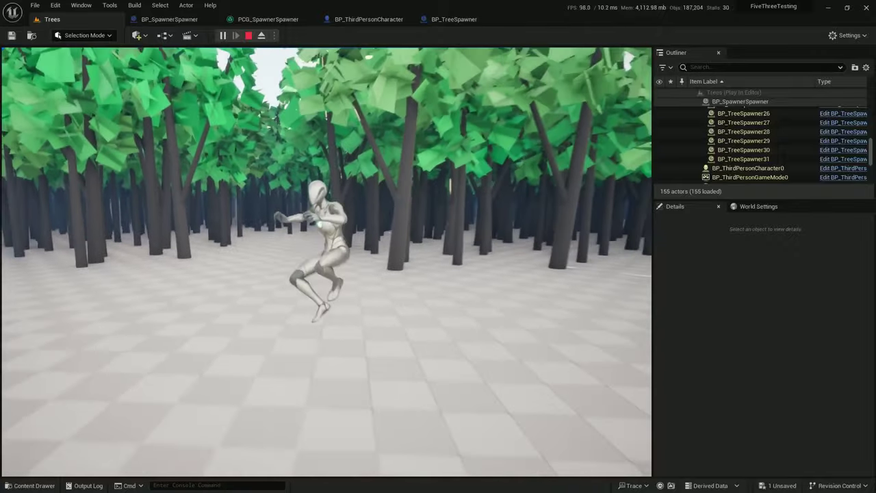
pyautogui.press('space')
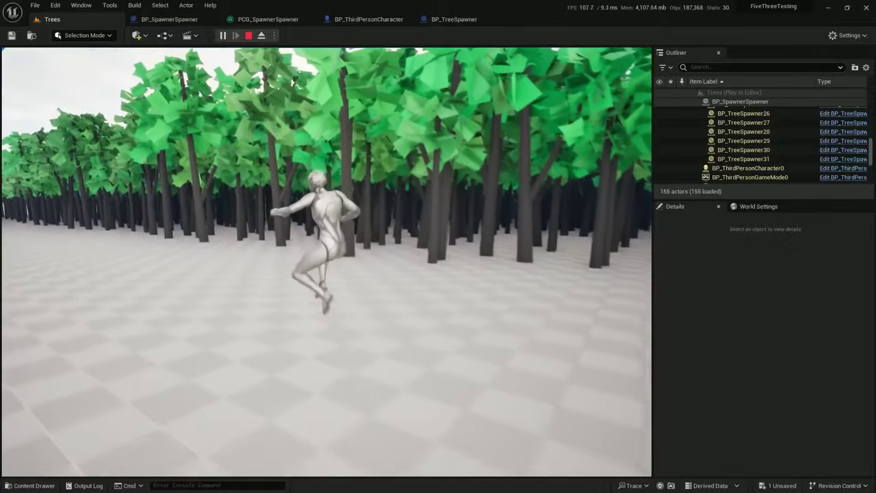
pyautogui.press('w')
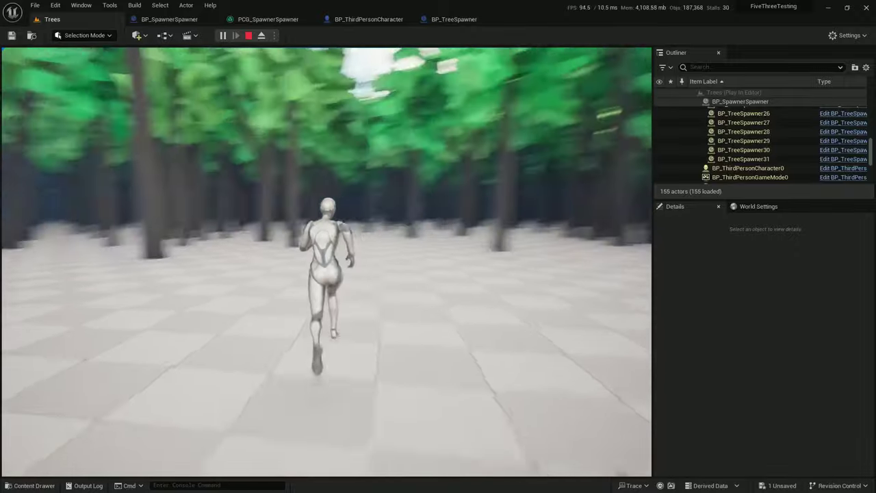
pyautogui.press('a')
pyautogui.press('s')
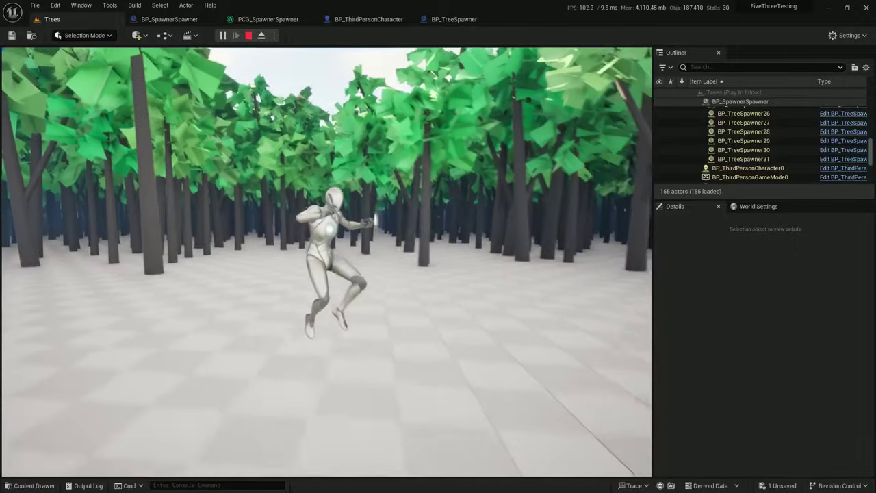
pyautogui.press('w')
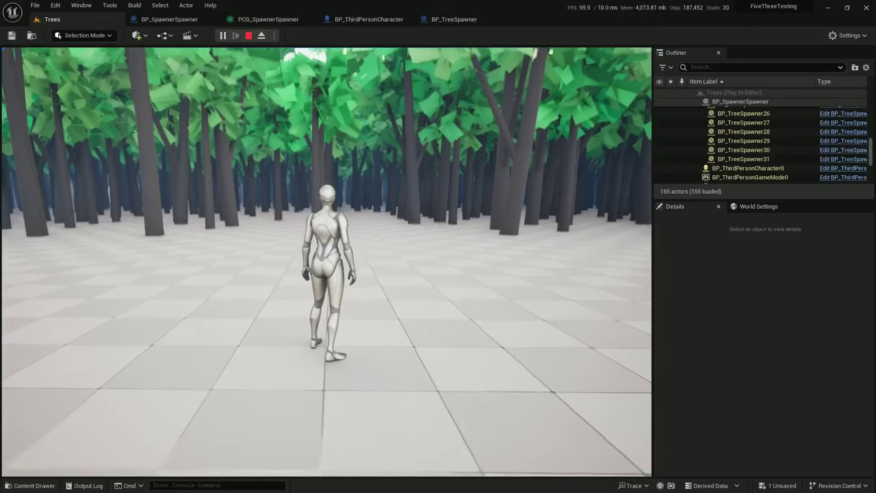
pyautogui.press('d')
pyautogui.press('Escape')
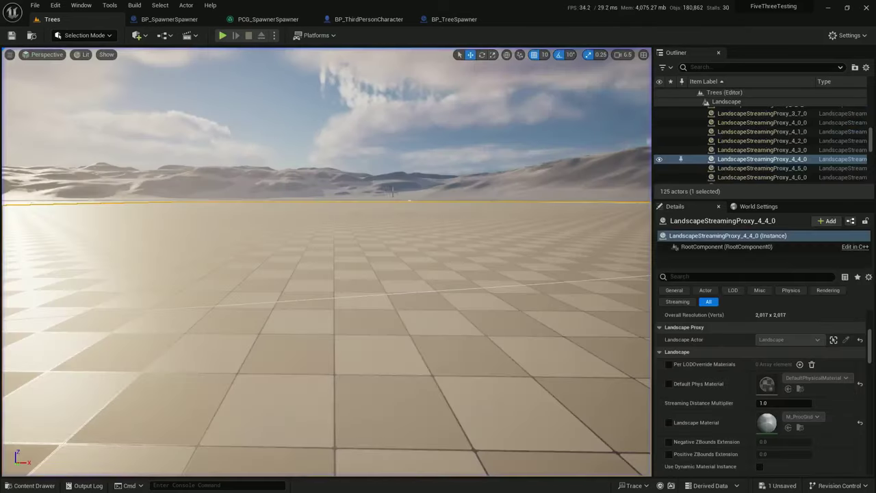
# Select the placed BP_SpawnerSpawner and move it from the flat ground onto the mountainous corner of the landscape.
pyautogui.press('f')
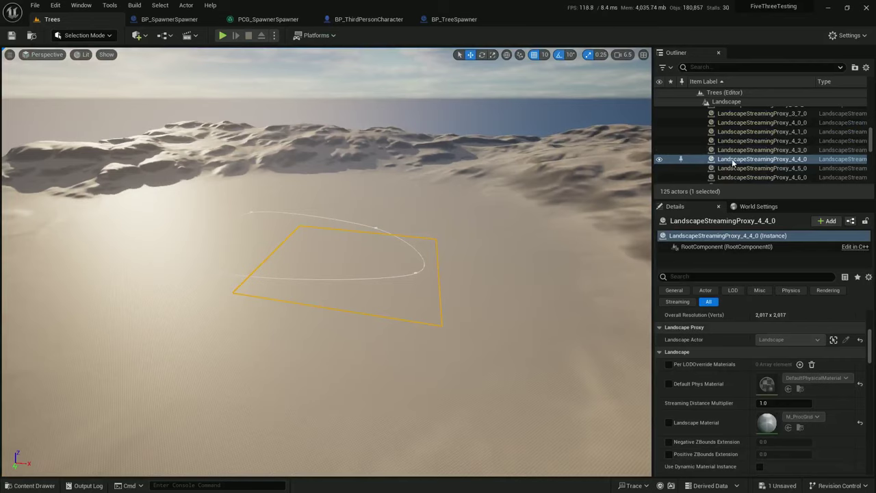
pyautogui.click(732, 159)
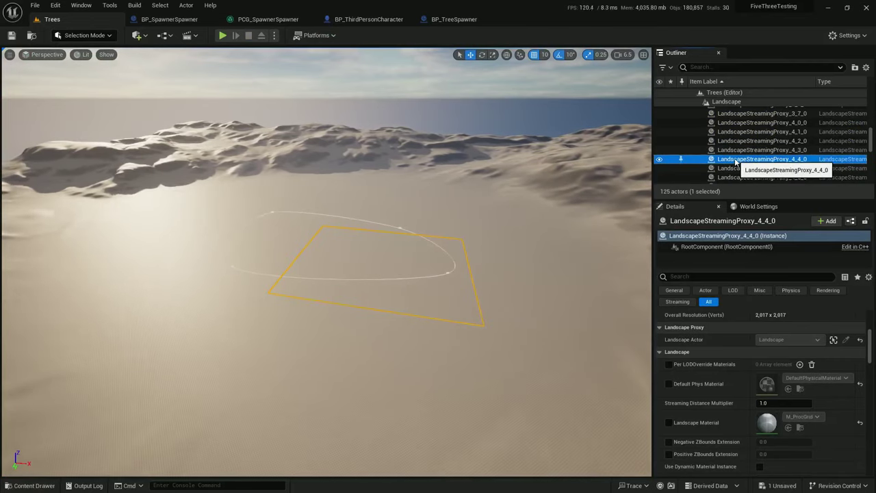
pyautogui.click(726, 101)
pyautogui.press('Left')
pyautogui.press('Up')
pyautogui.press('f')
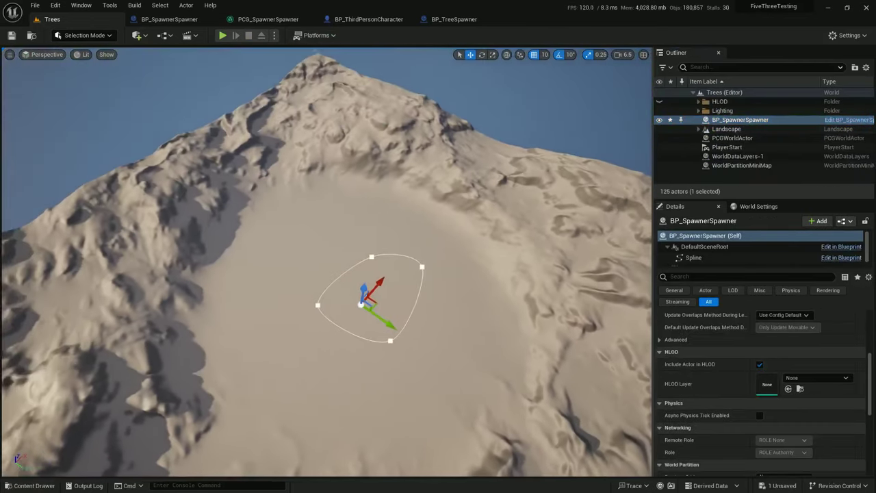
pyautogui.moveTo(326, 263); pyautogui.dragTo(376, 263, button='right')
pyautogui.keyDown('alt'); pyautogui.moveTo(424, 253); pyautogui.dragTo(476, 181); pyautogui.keyUp('alt')
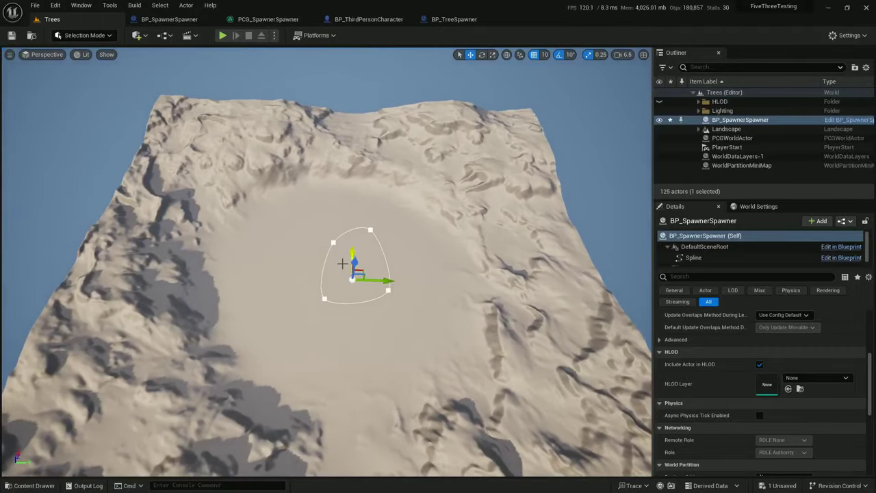
pyautogui.moveTo(360, 270); pyautogui.dragTo(206, 143)
# Generate the PCG component of the placed BP_SpawnerSpawner and inspect where its spawners land relative to the mountainous terrain.
pyautogui.scroll(-1, 697, 258)
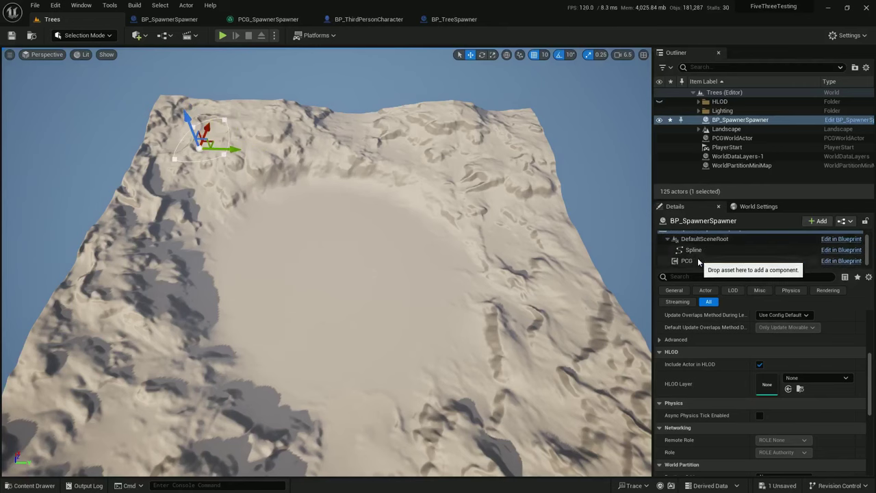
pyautogui.click(697, 260)
pyautogui.scroll(5, 776, 319)
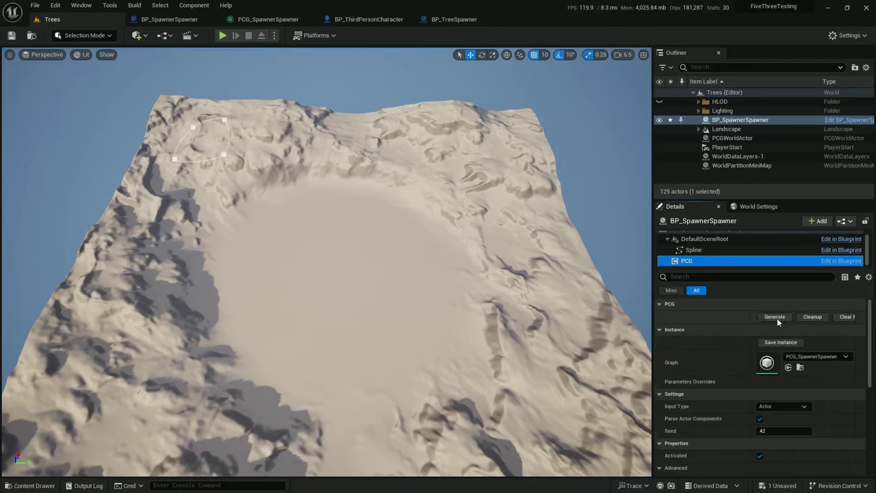
pyautogui.click(776, 316)
pyautogui.press('w')
pyautogui.moveTo(424, 271); pyautogui.dragTo(373, 176, button='right')
pyautogui.press('w')
pyautogui.press('w')
pyautogui.moveTo(428, 251); pyautogui.dragTo(428, 252, button='right')
# In the PCG_SpawnerSpawner graph, break the link between Spline Sampler and Spawn Actor and add a Projection node between them.
pyautogui.click(274, 20)
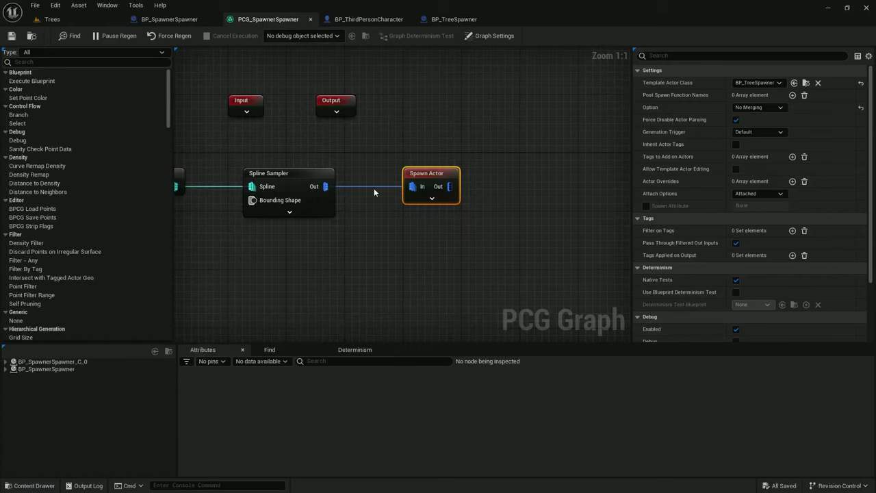
pyautogui.moveTo(376, 165); pyautogui.dragTo(460, 161, button='right')
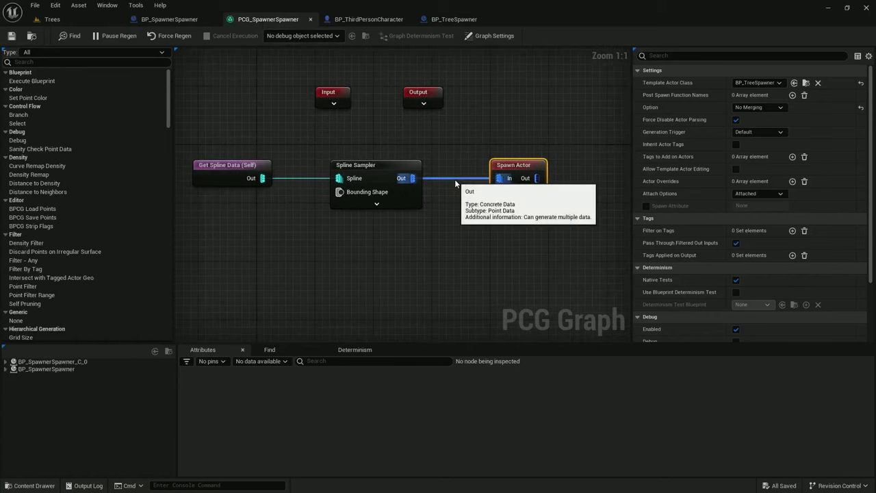
pyautogui.keyDown('alt'); pyautogui.click(455, 180); pyautogui.keyUp('alt')
pyautogui.moveTo(514, 170); pyautogui.dragTo(580, 170)
pyautogui.rightClick(446, 174)
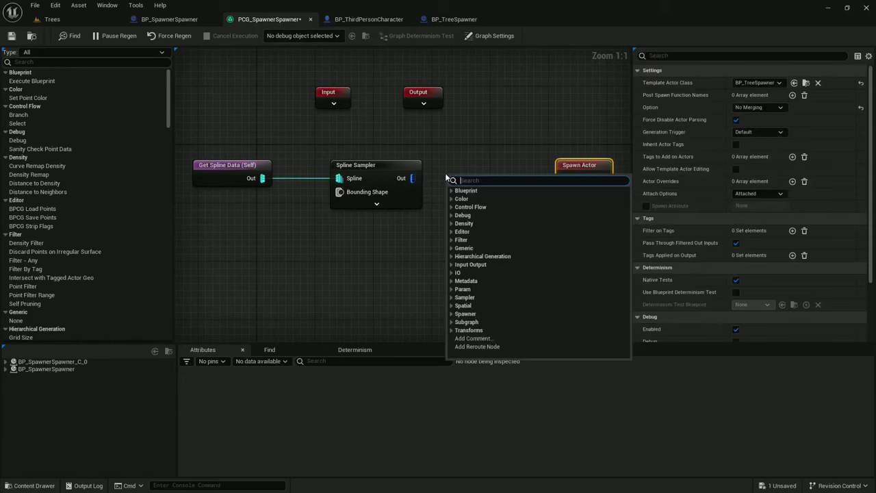
pyautogui.write('projection')
pyautogui.press('Return')
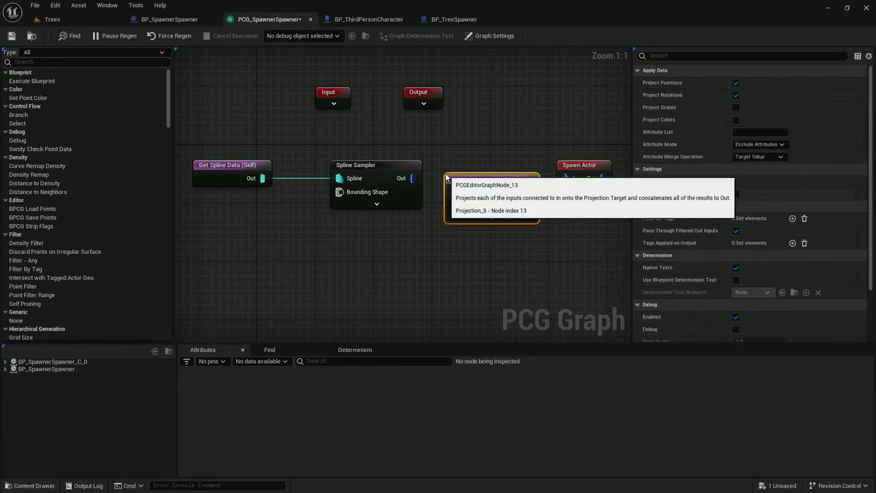
# Feed a Get Landscape Data node with Get Height Only enabled into Projection Target, and turn off Project Rotations on the Projection node.
pyautogui.moveTo(472, 185); pyautogui.dragTo(434, 232)
pyautogui.write('get landsca')
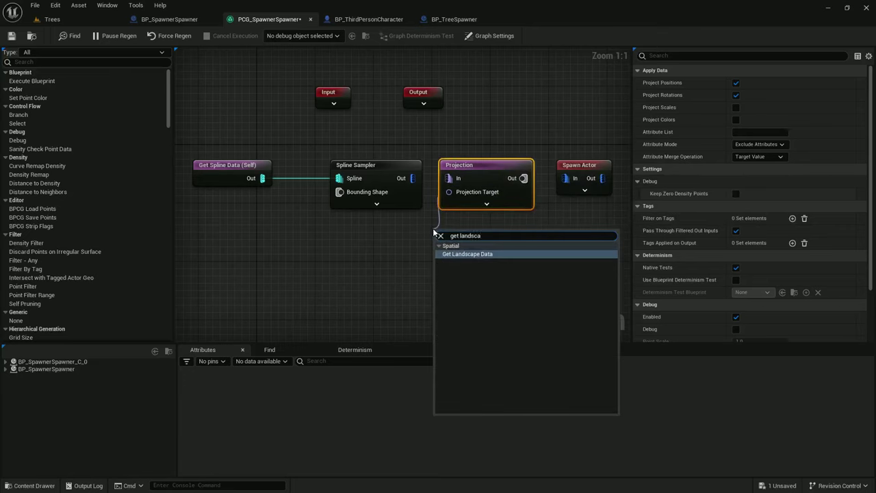
pyautogui.press('Return')
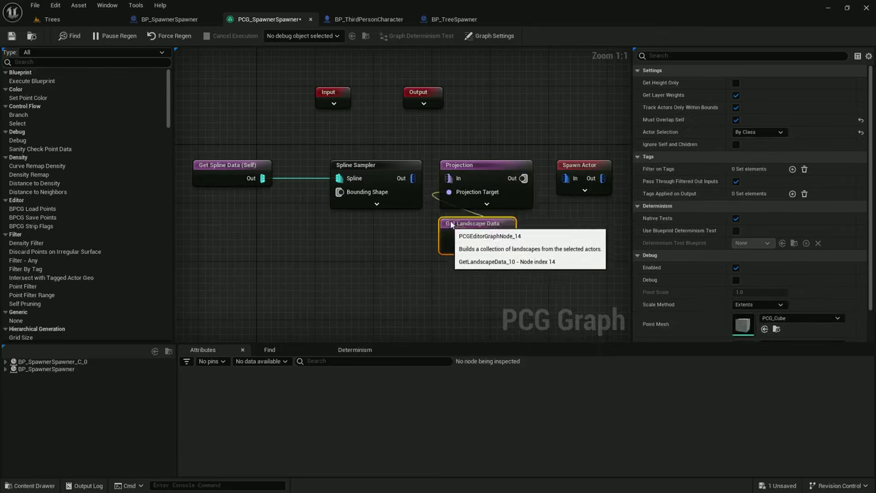
pyautogui.click(474, 167)
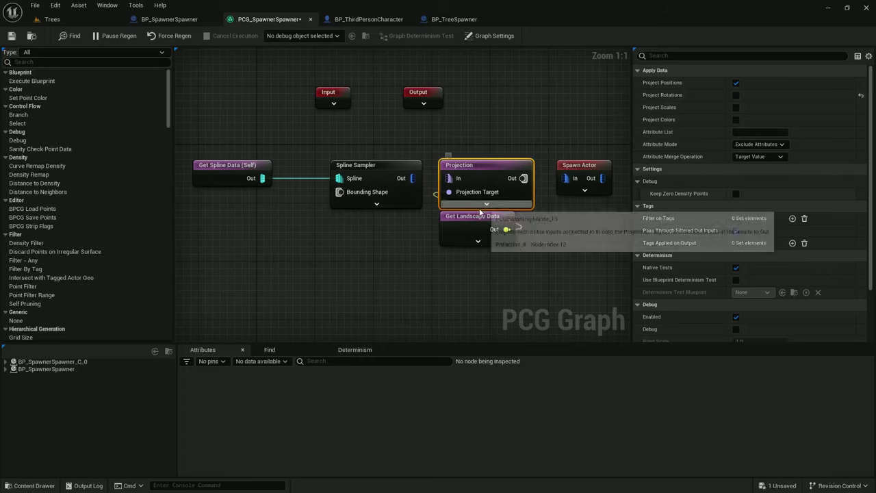
pyautogui.click(474, 219)
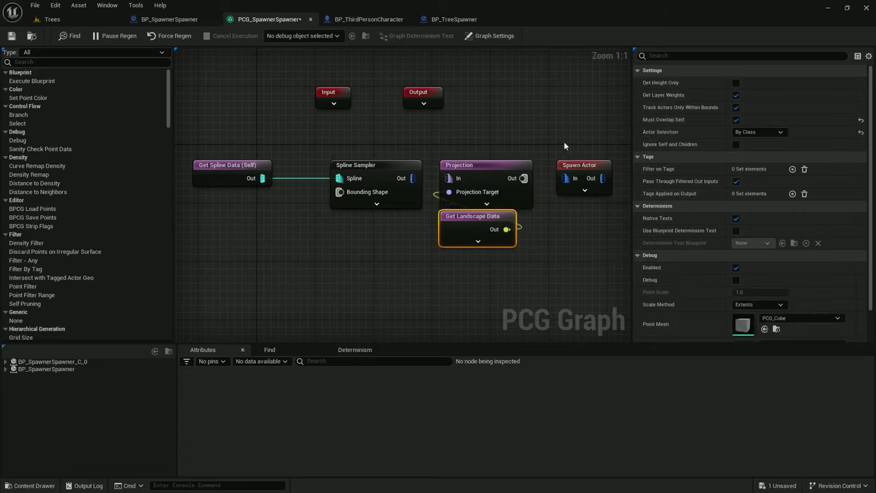
pyautogui.click(736, 83)
# Wire the Spline Sampler output into Projection and the Projection output through a To Point node into Spawn Actor.
pyautogui.moveTo(413, 177); pyautogui.dragTo(449, 178)
pyautogui.moveTo(522, 178); pyautogui.dragTo(517, 155)
# Clean up and regenerate the BP_SpawnerSpawner's PCG component in the Trees level, and inspect the spawners on the terrain.
pyautogui.click(52, 19)
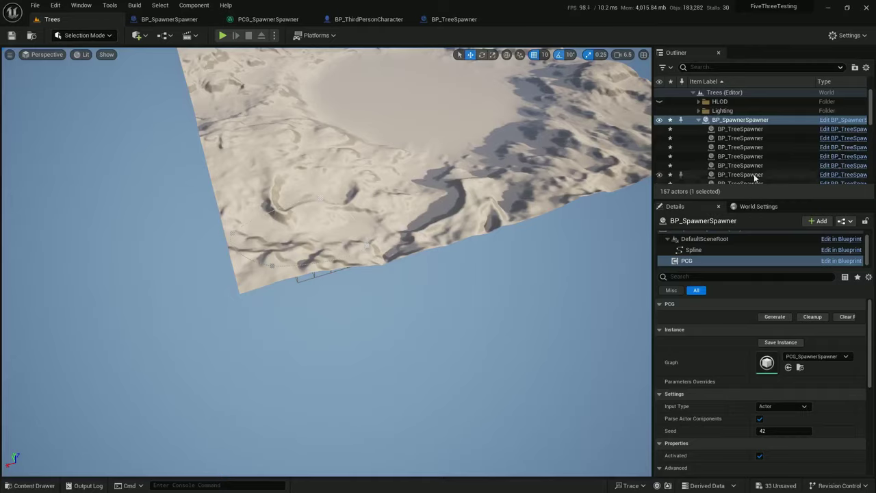
pyautogui.click(811, 317)
pyautogui.click(776, 316)
pyautogui.moveTo(525, 257); pyautogui.dragTo(445, 308, button='right')
pyautogui.press('w')
pyautogui.press('w')
pyautogui.press('s')
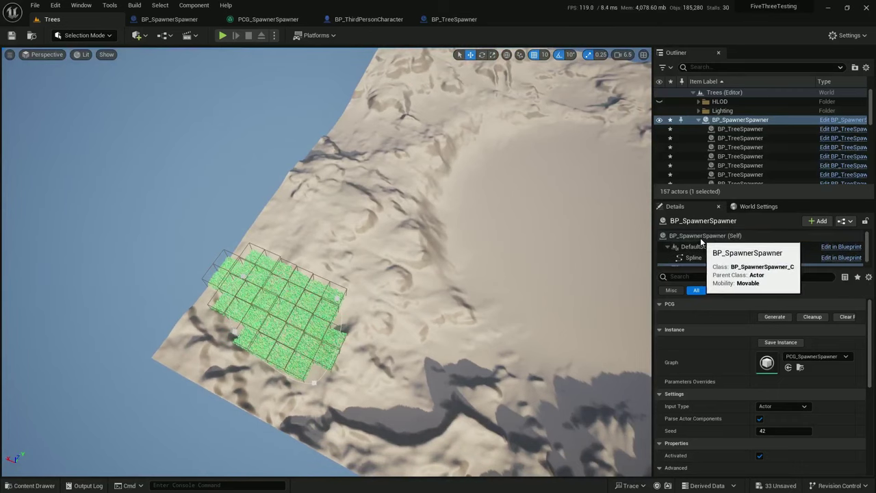
# Compare the editable properties of BP_SpawnerSpawner with the Respawn Time and Wave Count settings of a child BP_TreeSpawner.
pyautogui.click(705, 236)
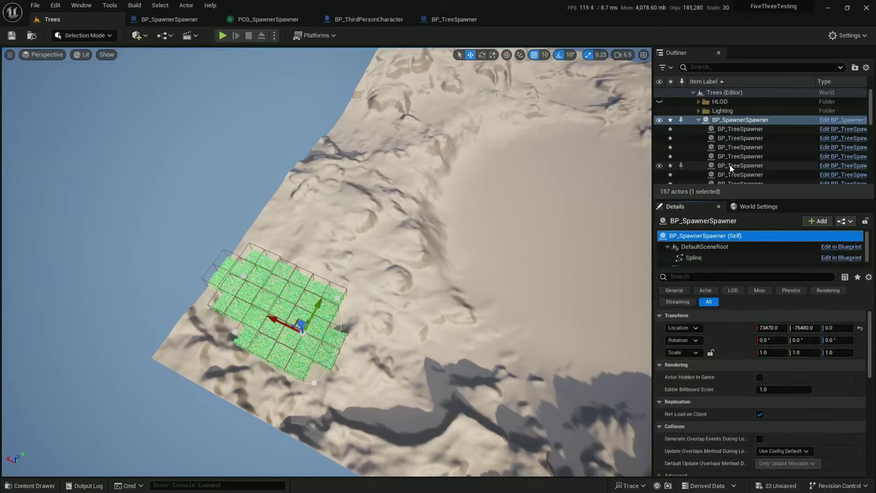
pyautogui.click(740, 129)
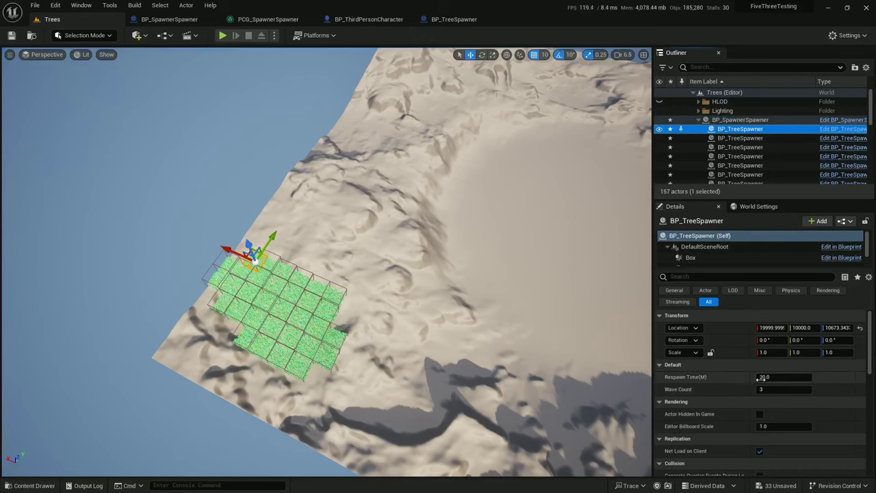
pyautogui.click(741, 121)
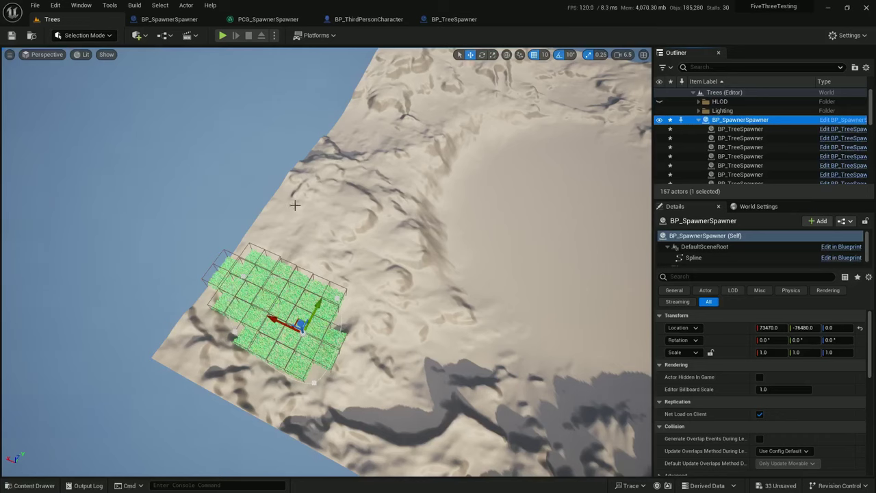
# Add an instance-editable Float variable named GridSize to the BP_SpawnerSpawner blueprint.
pyautogui.click(179, 22)
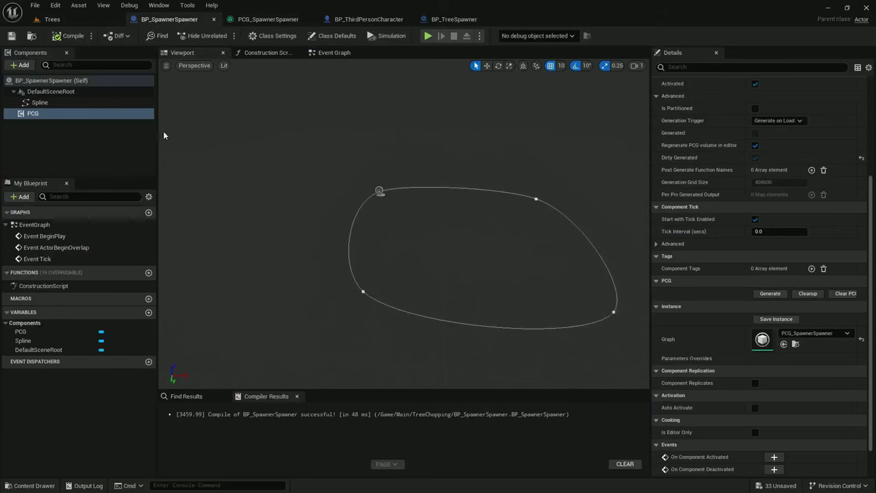
pyautogui.click(148, 312)
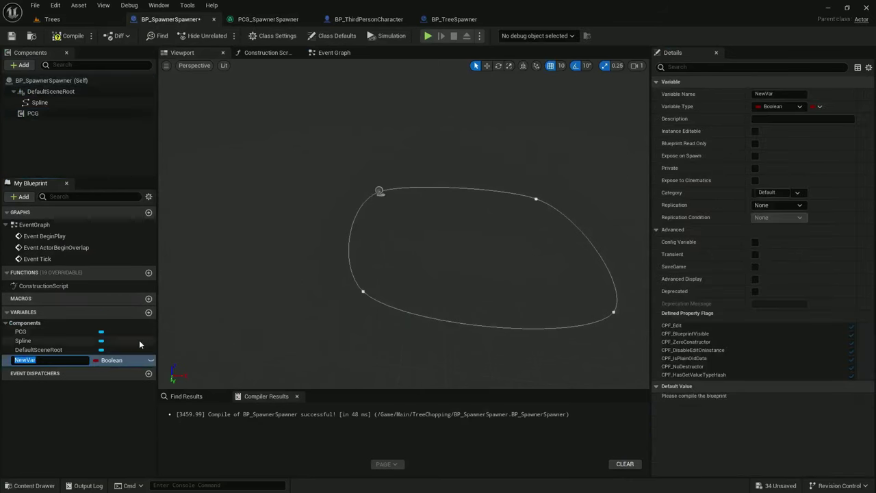
pyautogui.write('GridSize')
pyautogui.click(112, 360)
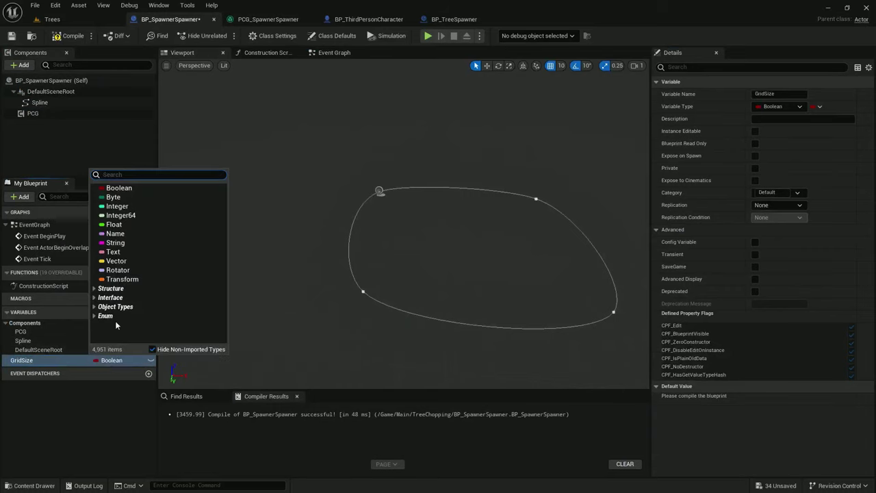
pyautogui.click(114, 224)
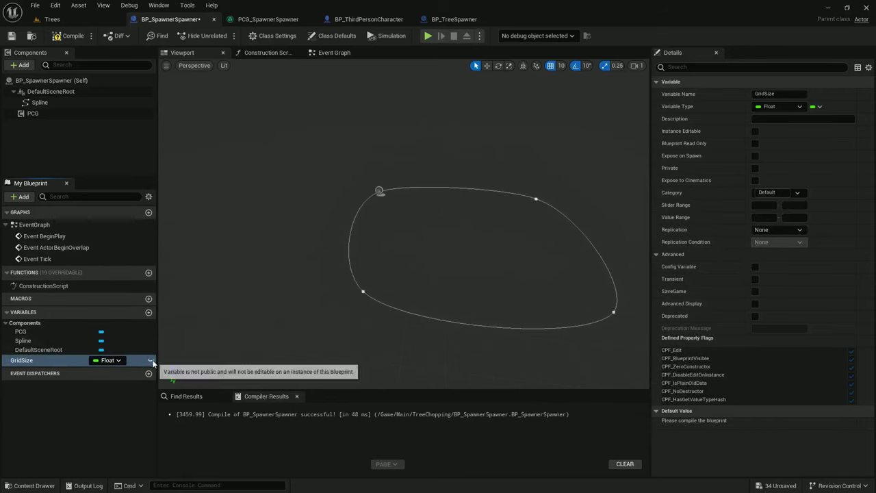
pyautogui.click(151, 360)
# Add an instance-editable Float variable named RespawnTime(m) to BP_SpawnerSpawner.
pyautogui.click(147, 312)
pyautogui.write('Re')
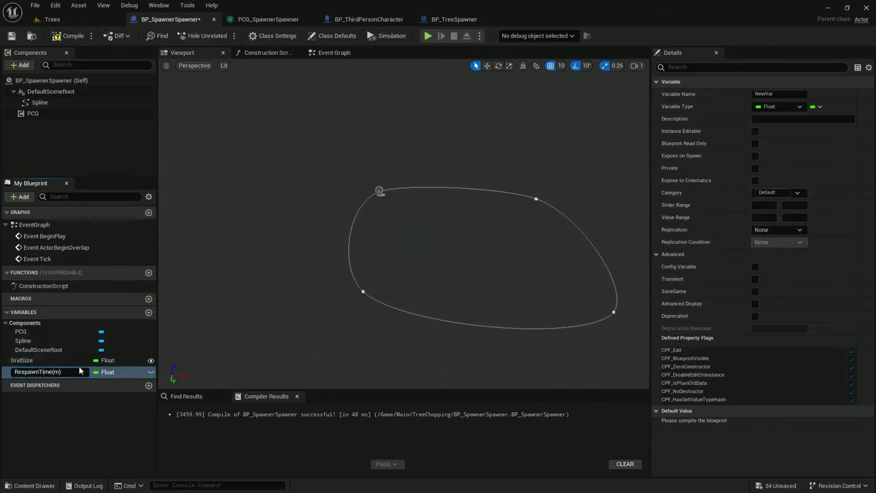
pyautogui.write('spawnTime(m)')
pyautogui.press('Return')
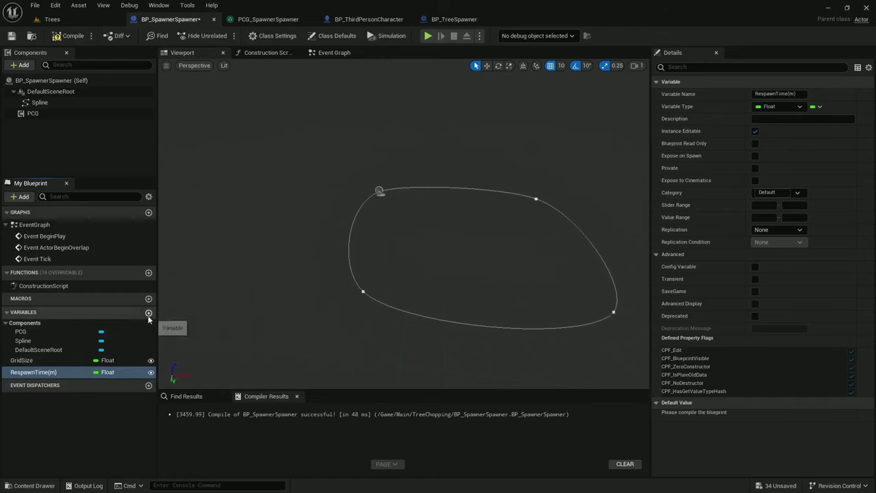
# Add an instance-editable Integer variable named WaveCount, and compile and save BP_SpawnerSpawner.
pyautogui.click(147, 313)
pyautogui.write('WaveCount')
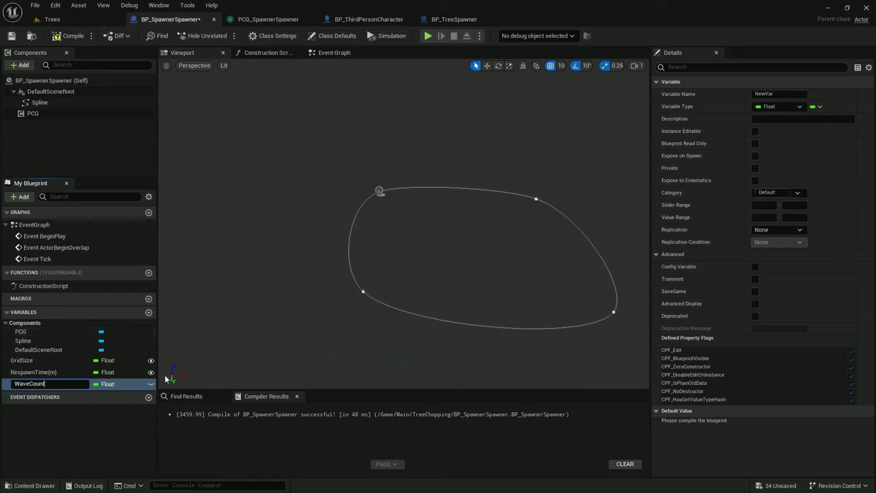
pyautogui.press('Return')
pyautogui.click(108, 384)
pyautogui.click(117, 230)
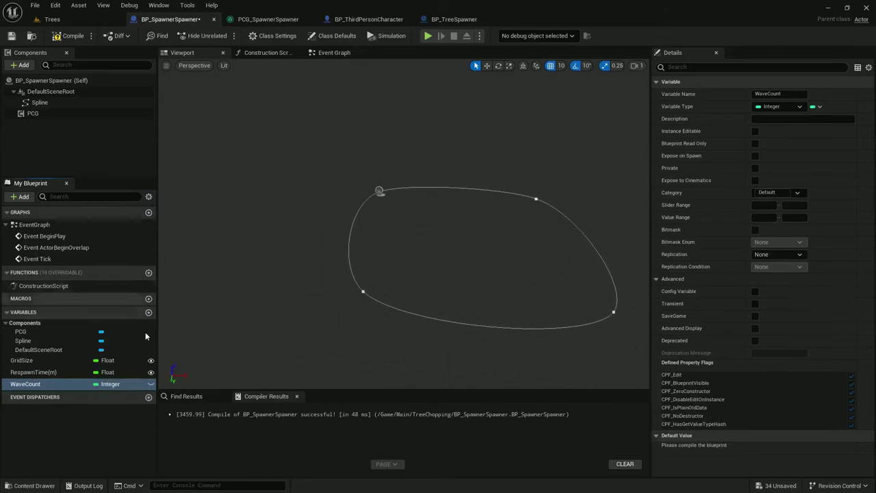
pyautogui.click(150, 384)
pyautogui.click(68, 35)
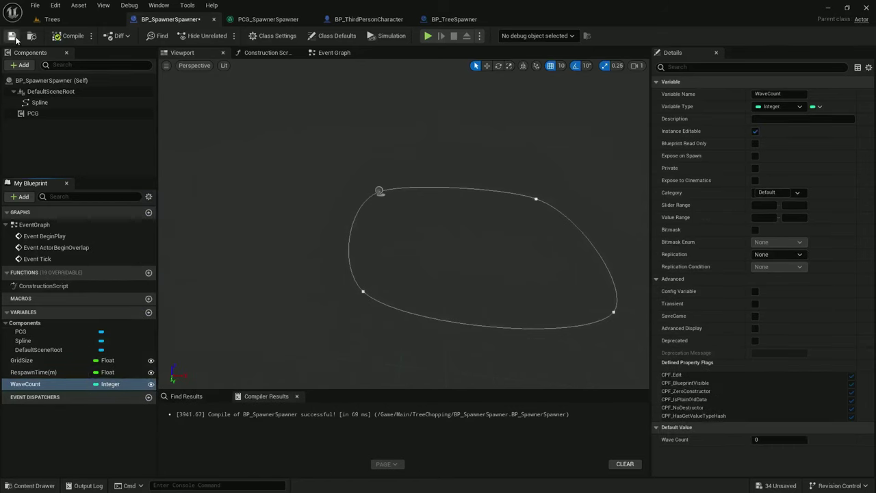
# Add a Get Actor Property node to the PCG_SpawnerSpawner graph with both its property name and output attribute name set to GridSize.
pyautogui.click(243, 22)
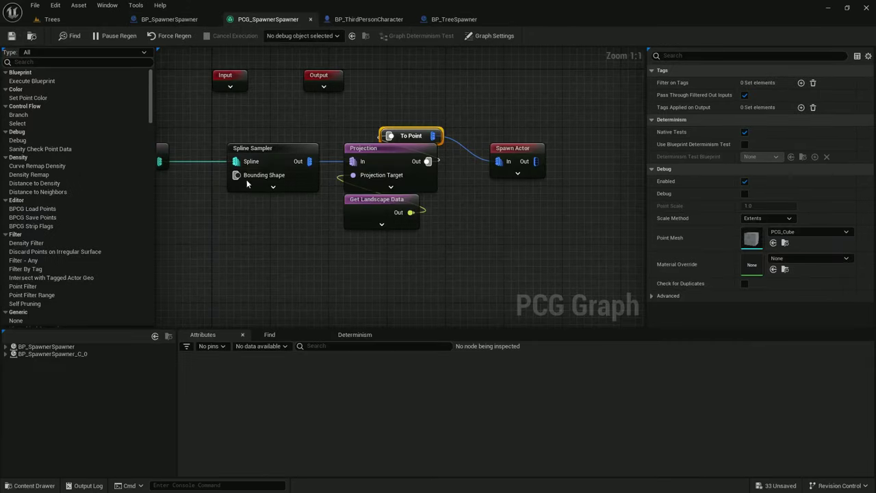
pyautogui.moveTo(232, 237); pyautogui.dragTo(352, 248, button='right')
pyautogui.scroll(-1, 352, 248)
pyautogui.rightClick(272, 258)
pyautogui.write('get actor property')
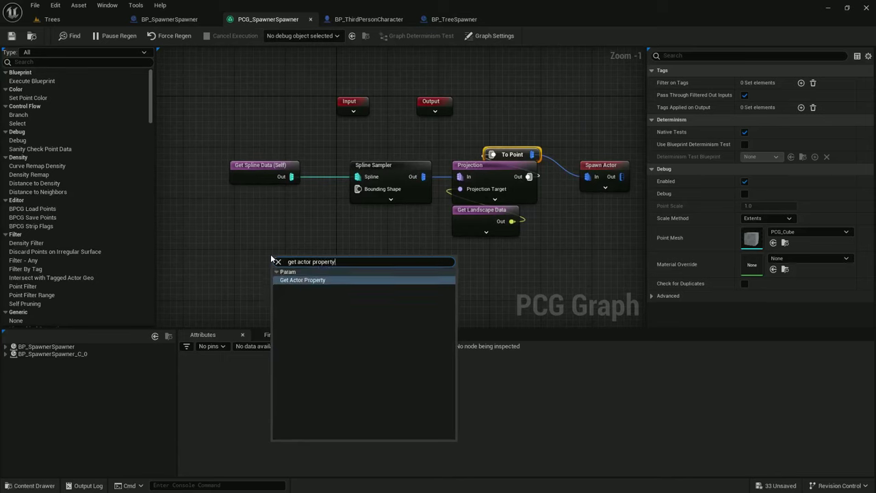
pyautogui.press('Return')
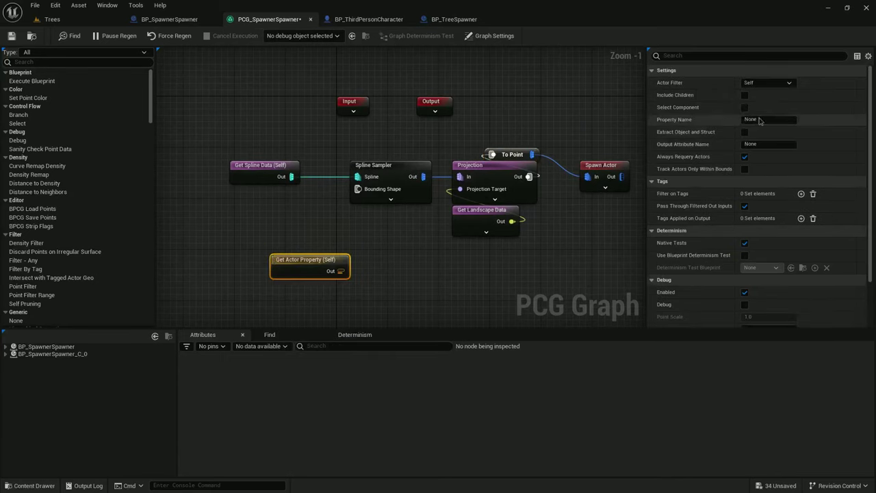
pyautogui.write('GridSize')
pyautogui.press('Return')
pyautogui.click(754, 145)
pyautogui.write('GridSize')
# Paste two copies of the Get Actor Property node and set the first copy's property and output attribute names to RespawnTime(m).
pyautogui.moveTo(274, 257); pyautogui.dragTo(286, 201, button='right')
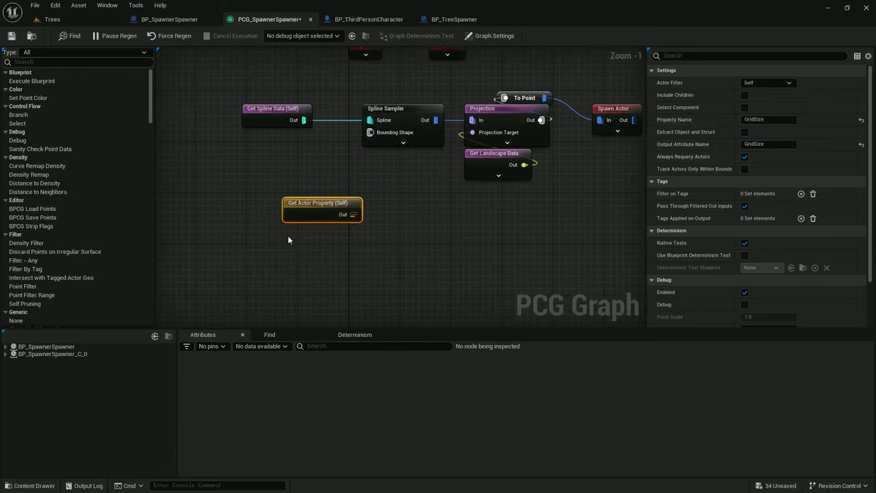
pyautogui.hotkey('ctrl', 'v')
pyautogui.hotkey('ctrl', 'v')
pyautogui.click(323, 244)
pyautogui.click(767, 119)
pyautogui.write('RespawnTime')
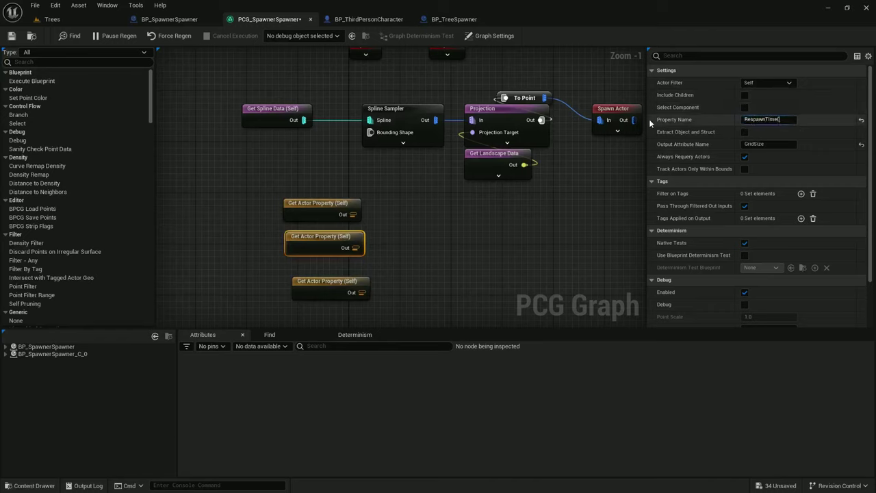
pyautogui.write('(m)')
pyautogui.press('Return')
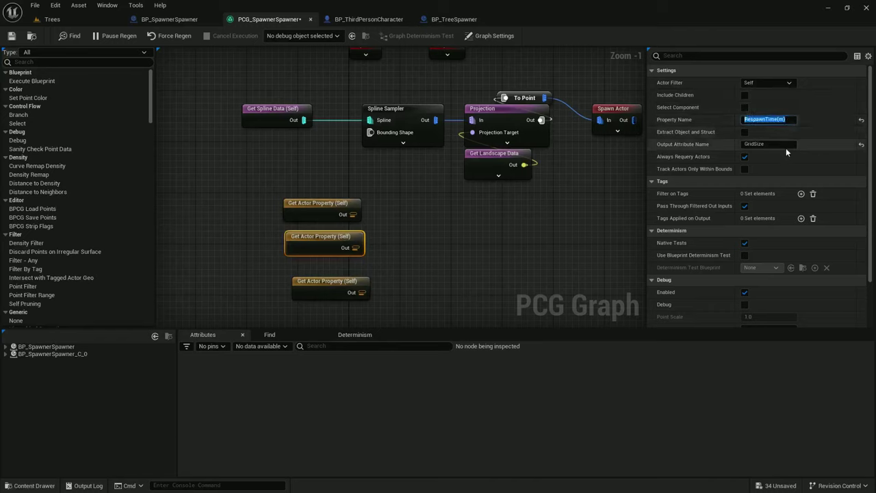
pyautogui.click(783, 145)
# Set the second copied Get Actor Property node's property name and output attribute name to WaveCount.
pyautogui.click(342, 284)
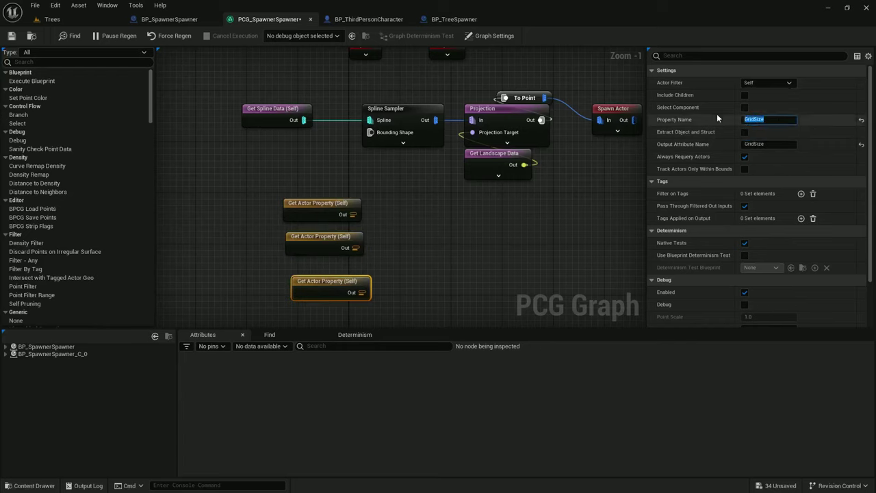
pyautogui.write('WaveCount')
pyautogui.press('Return')
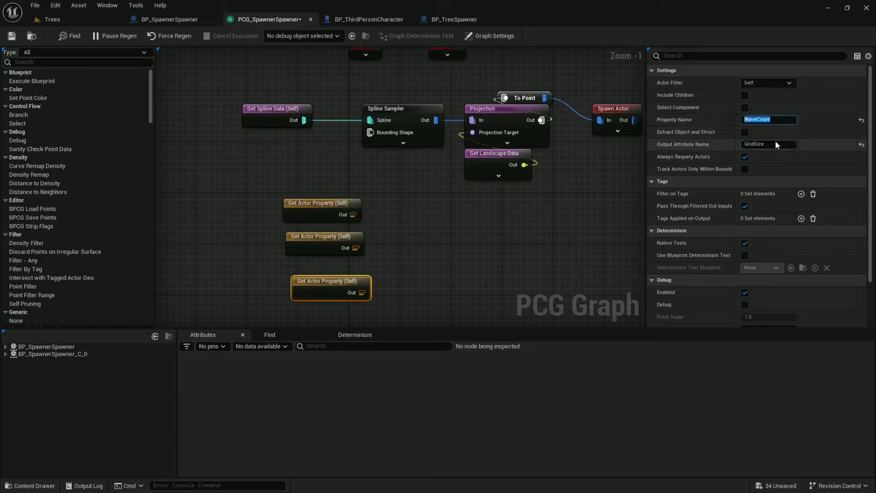
pyautogui.hotkey('ctrl', 'v')
# Move the GridSize property node ahead of the Spline Sampler and the RespawnTime(m) and WaveCount nodes together towards Spawn Actor.
pyautogui.moveTo(319, 203); pyautogui.dragTo(225, 173)
pyautogui.moveTo(373, 215); pyautogui.dragTo(318, 287)
pyautogui.moveTo(331, 237); pyautogui.dragTo(518, 250)
# Expand the Spline Sampler's advanced pins and connect the GridSize property node to Interior Sample Spacing.
pyautogui.click(402, 142)
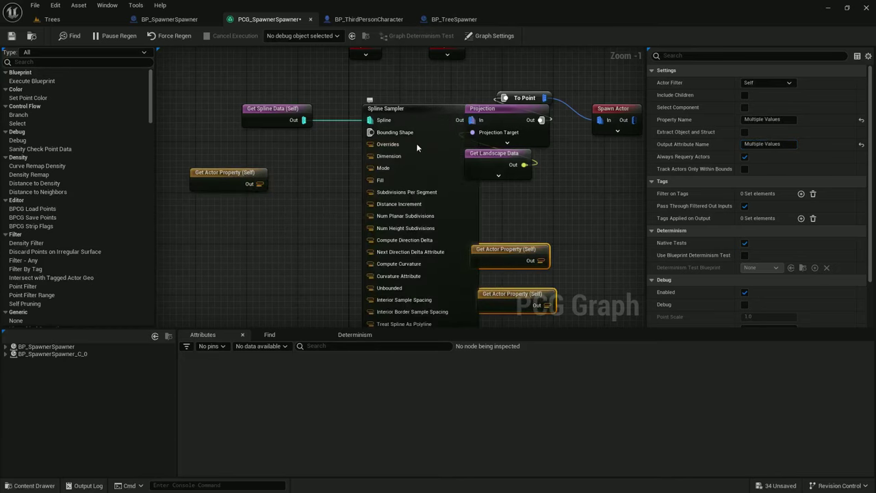
pyautogui.moveTo(408, 223); pyautogui.dragTo(385, 155, button='right')
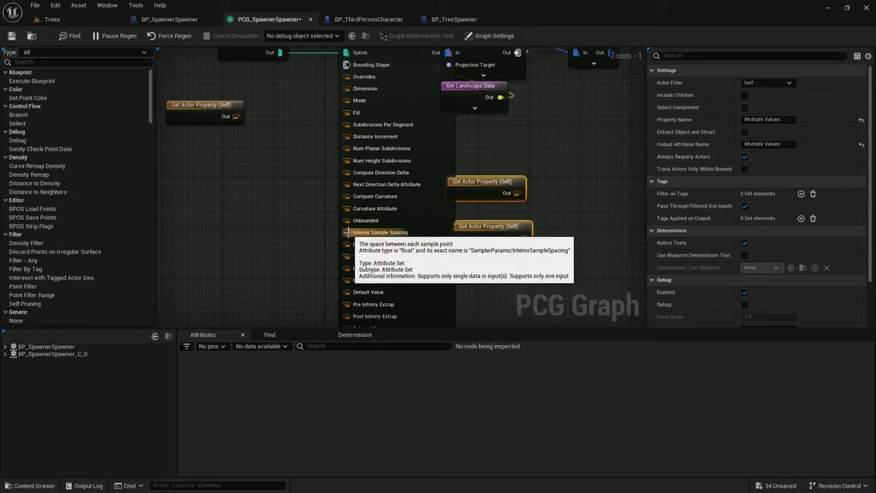
pyautogui.moveTo(346, 232); pyautogui.dragTo(279, 169)
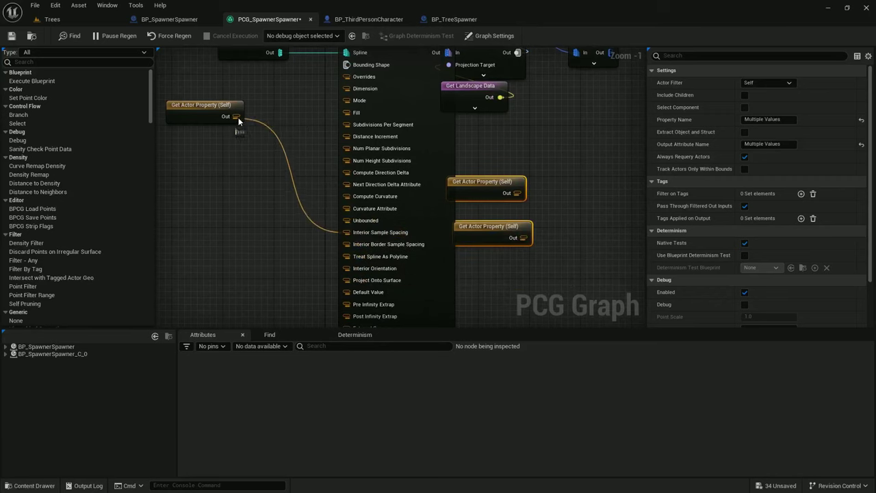
# Collapse the Spline Sampler's advanced pins and move the GridSize property node directly beneath it.
pyautogui.moveTo(288, 188); pyautogui.dragTo(340, 316, button='right')
pyautogui.click(390, 276)
pyautogui.moveTo(277, 251); pyautogui.dragTo(450, 244)
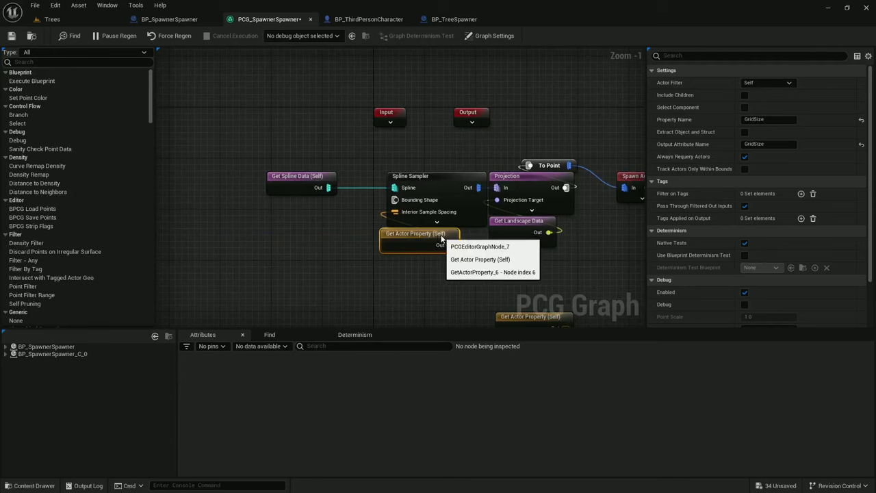
# In the Trees level, clean up the generated output of BP_SpawnerSpawner's PCG component.
pyautogui.click(80, 21)
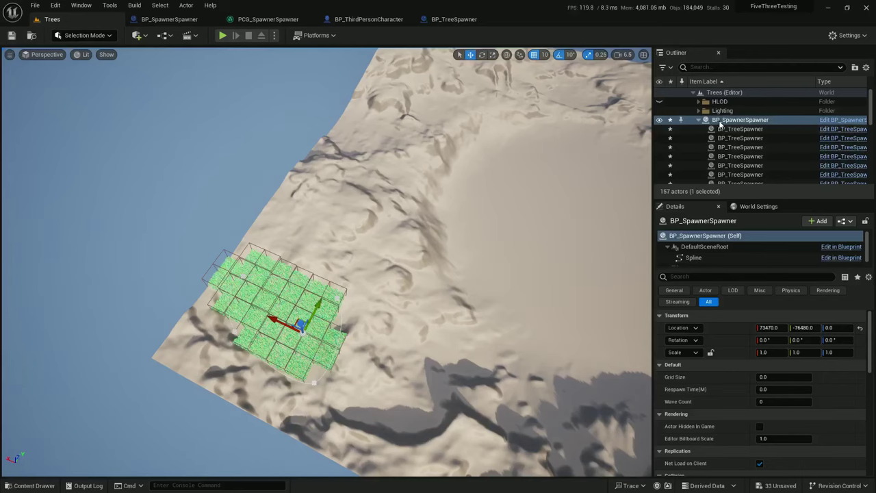
pyautogui.scroll(-1, 707, 256)
pyautogui.click(708, 261)
pyautogui.click(804, 315)
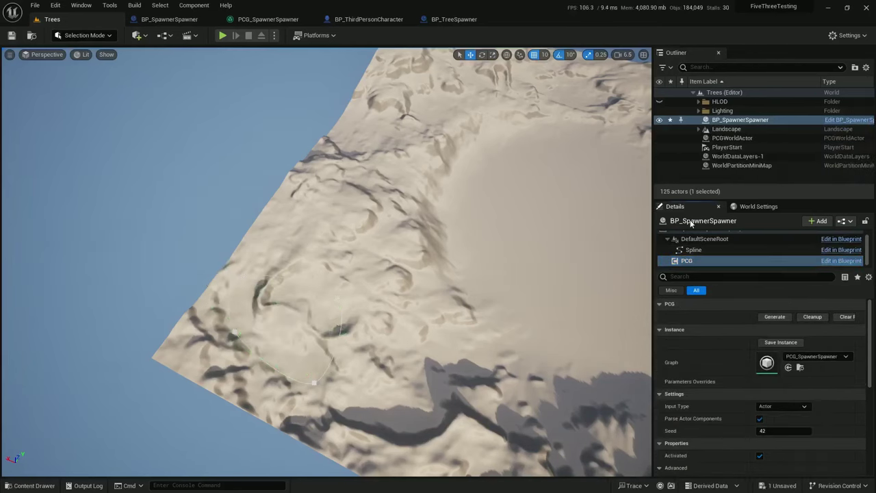
# Set Grid Size to 10000 on the BP_SpawnerSpawner instance in the level.
pyautogui.scroll(1, 704, 250)
pyautogui.click(704, 235)
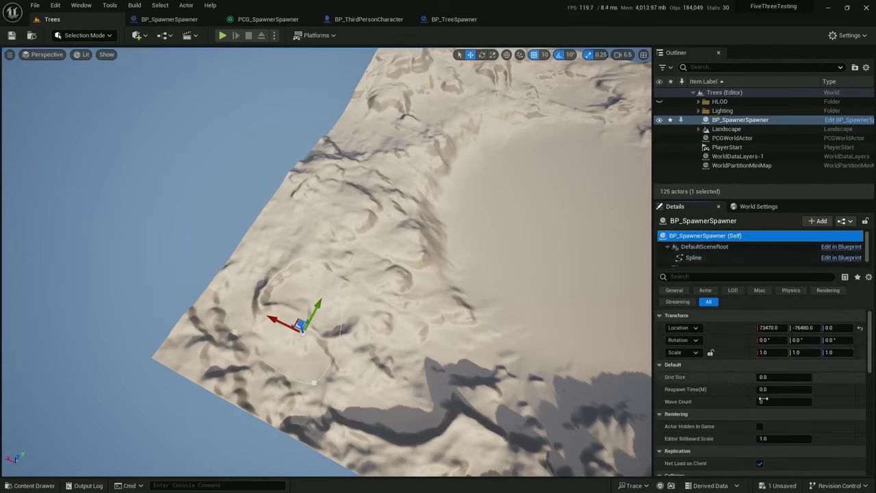
pyautogui.click(763, 377)
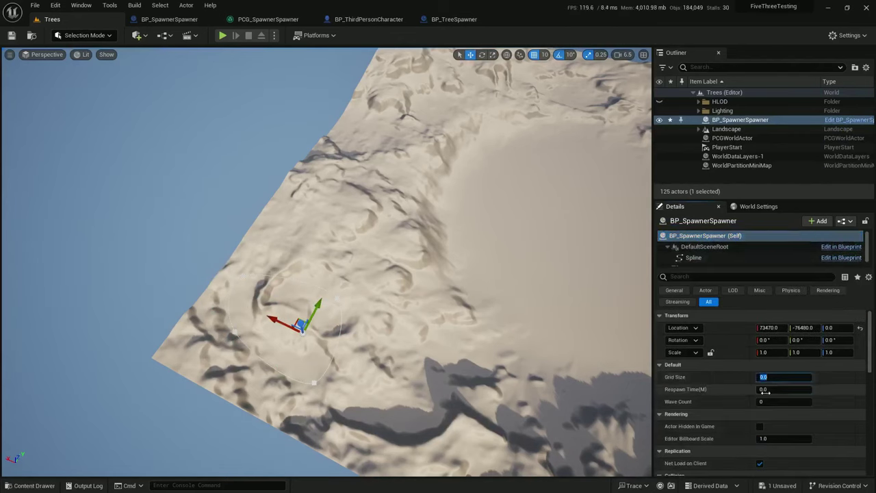
pyautogui.write('5')
pyautogui.press('Return')
pyautogui.click(771, 377)
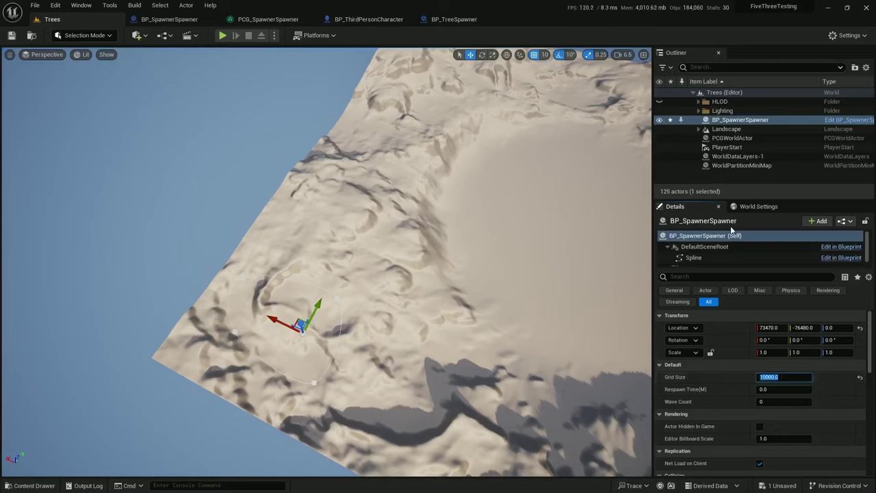
# Generate the tree spawners from the PCG component of the BP_SpawnerSpawner instance.
pyautogui.scroll(-1, 725, 253)
pyautogui.click(719, 260)
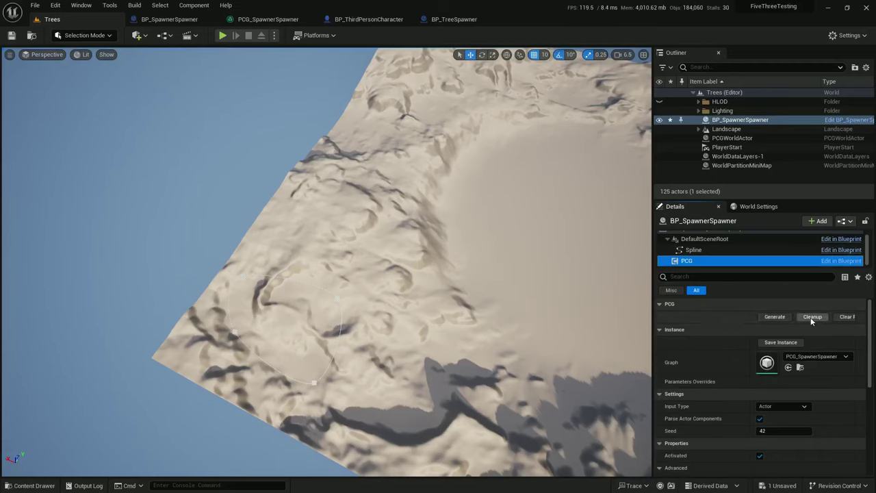
pyautogui.click(773, 316)
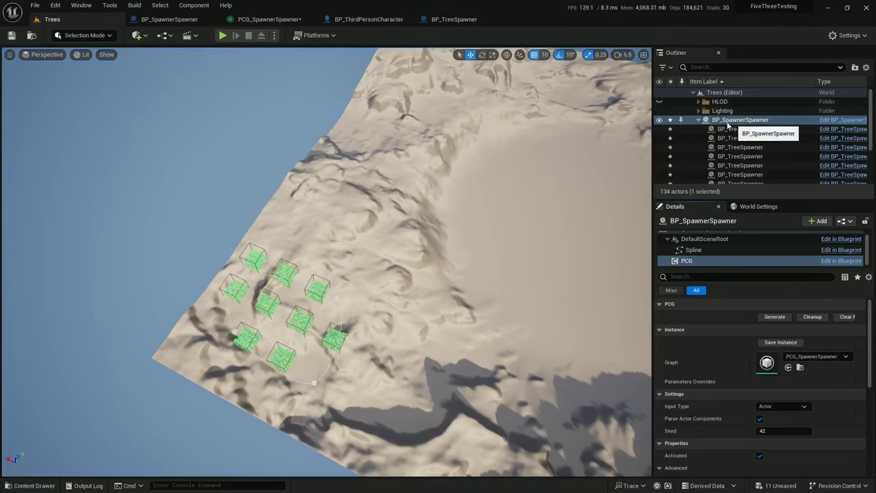
# In the BP_SpawnerSpawner blueprint, set the default values of WaveCount to 4 and RespawnTime(m) to 23.
pyautogui.click(169, 19)
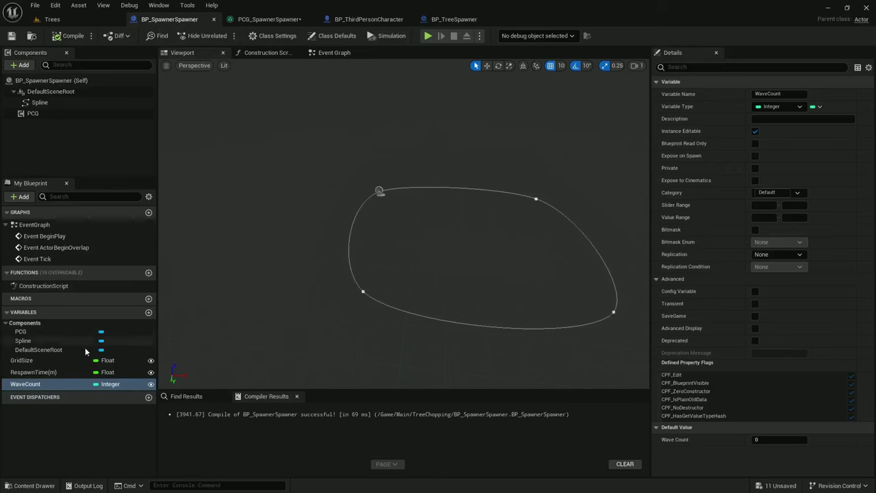
pyautogui.click(757, 439)
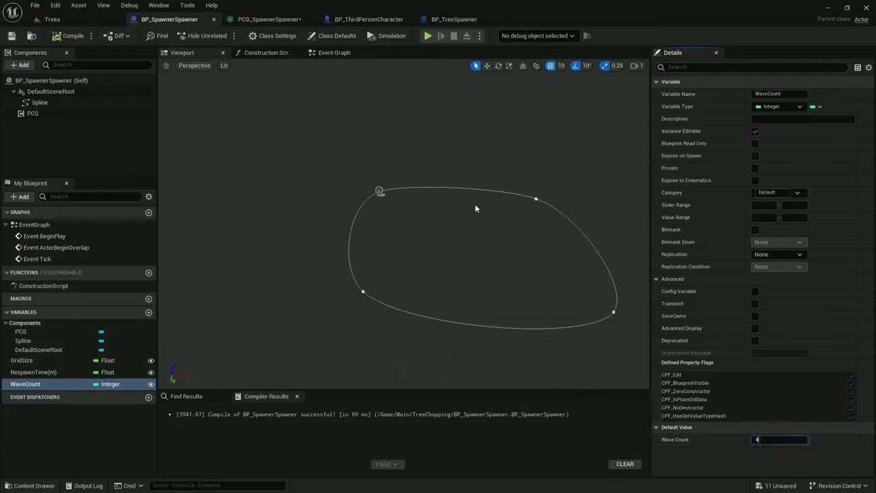
pyautogui.click(39, 370)
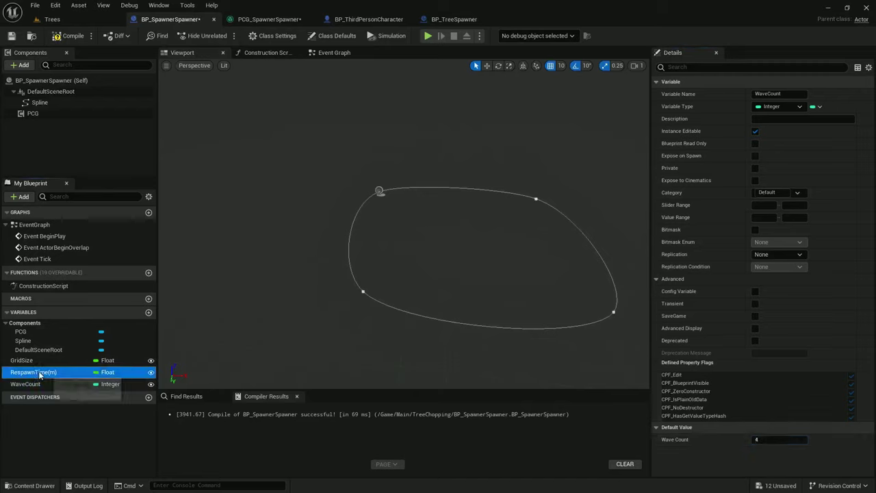
pyautogui.click(780, 414)
pyautogui.write('23')
pyautogui.press('Return')
# Set the GridSize variable's default value to 5000, and compile and save the BP_SpawnerSpawner blueprint.
pyautogui.click(45, 361)
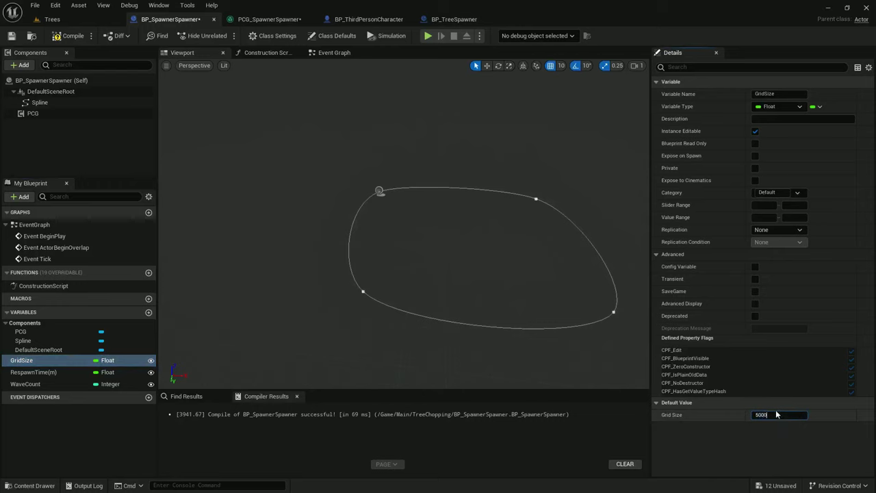
pyautogui.click(63, 39)
pyautogui.click(12, 37)
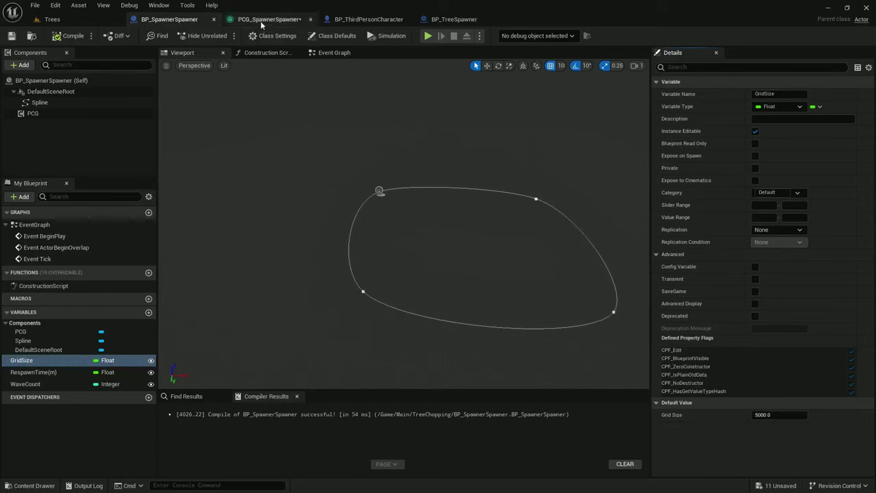
# Save the PCG_SpawnerSpawner graph and shift the Projection, Get Landscape Data, To Point and Spawn Actor nodes slightly away from Spline Sampler.
pyautogui.click(264, 20)
pyautogui.click(10, 35)
pyautogui.moveTo(439, 163); pyautogui.dragTo(221, 100, button='right')
pyautogui.click(323, 253)
pyautogui.moveTo(497, 164); pyautogui.dragTo(297, 89)
pyautogui.moveTo(283, 120)
pyautogui.mouseDown()
pyautogui.moveTo(486, 121)
pyautogui.moveTo(295, 121)
pyautogui.mouseUp()
pyautogui.click(440, 111)
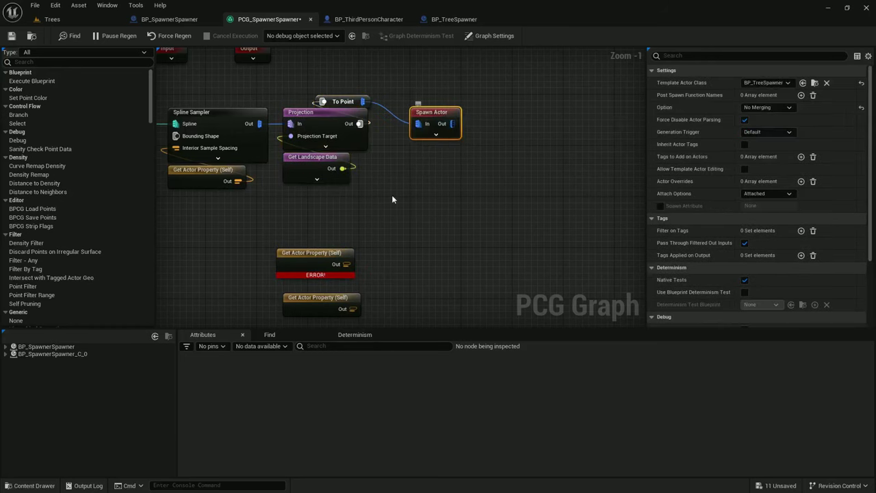
# Inspect the error on the RespawnTime(m) Get Actor Property node and change its output attribute name to RespawnTime.
pyautogui.moveTo(317, 277)
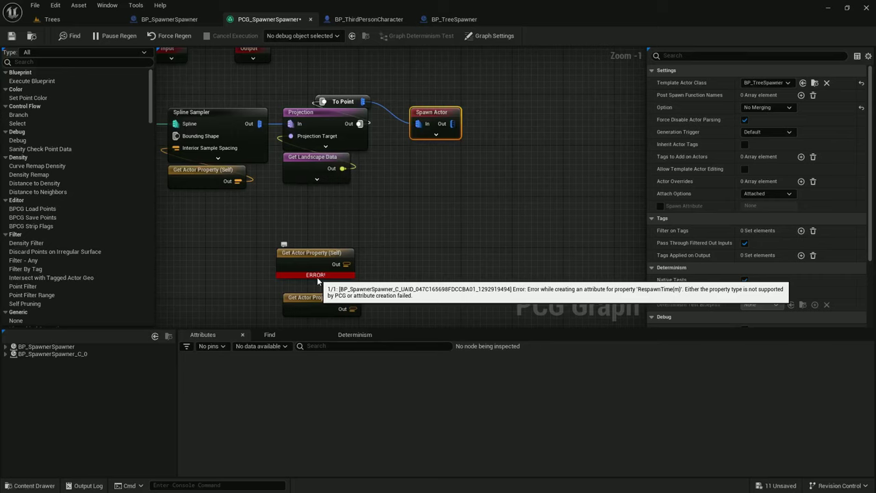
pyautogui.click(317, 277)
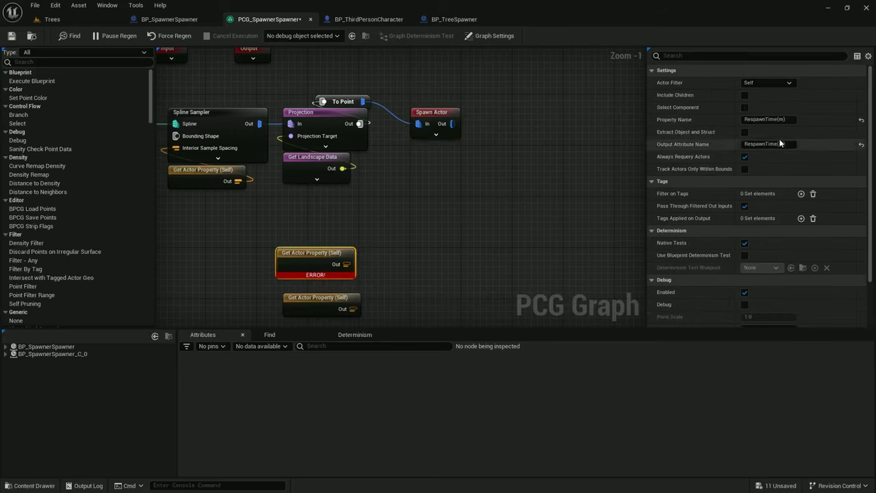
pyautogui.moveTo(779, 143); pyautogui.dragTo(800, 145)
pyautogui.press('Return')
pyautogui.hotkey('ctrl', 'c')
pyautogui.click(444, 250)
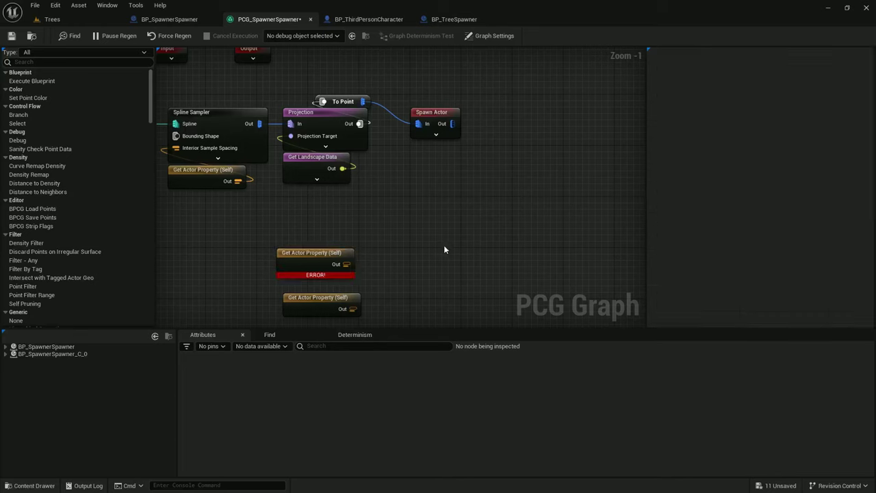
pyautogui.click(315, 259)
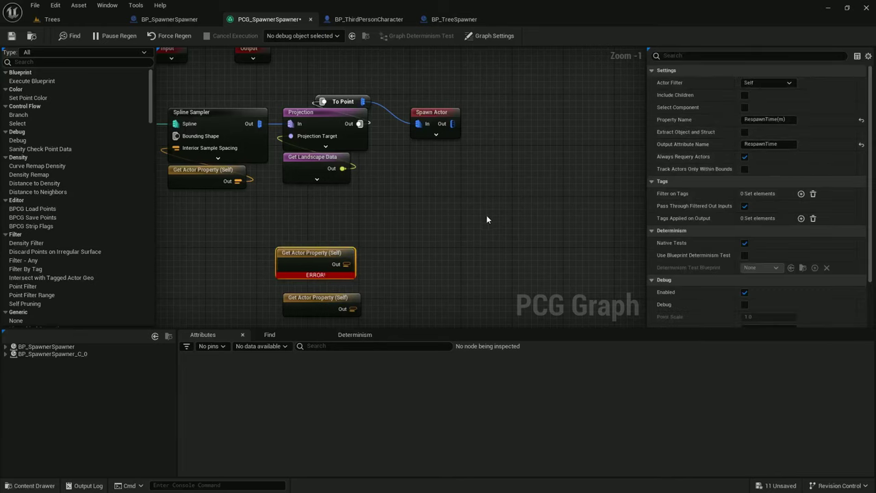
pyautogui.moveTo(450, 225); pyautogui.dragTo(459, 208, button='right')
# Add three Actor Overrides entries to the Spawn Actor node and expand all of them.
pyautogui.click(372, 157)
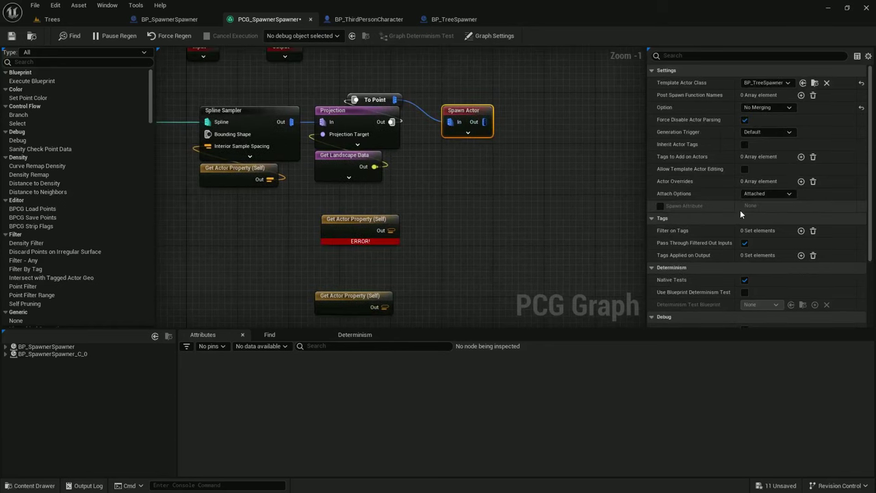
pyautogui.click(800, 181)
pyautogui.click(801, 181)
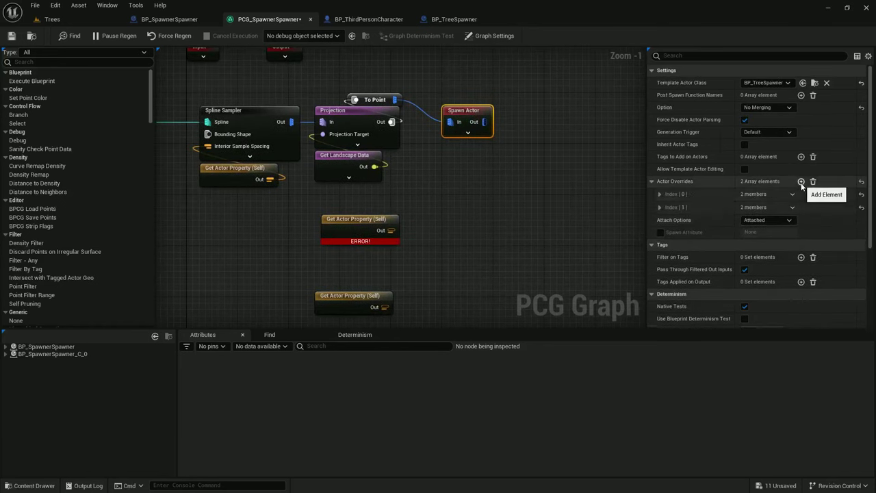
pyautogui.click(801, 181)
pyautogui.moveTo(428, 210); pyautogui.dragTo(449, 280, button='right')
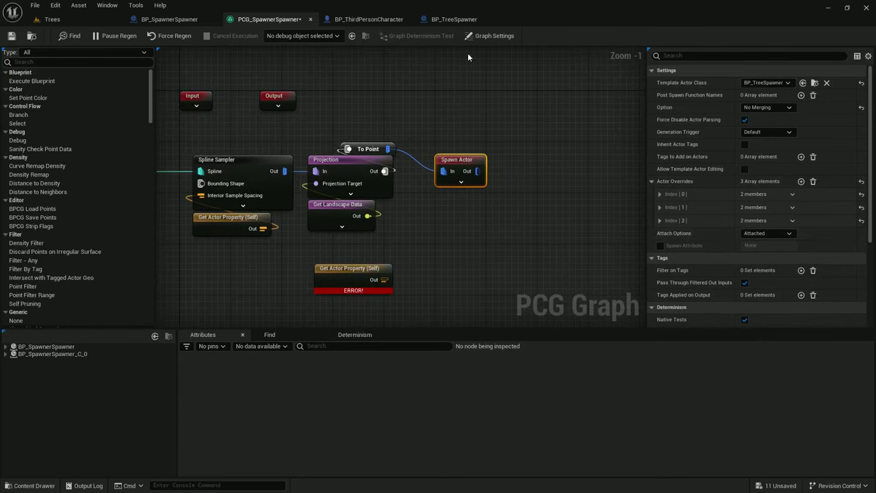
pyautogui.click(659, 220)
pyautogui.click(658, 207)
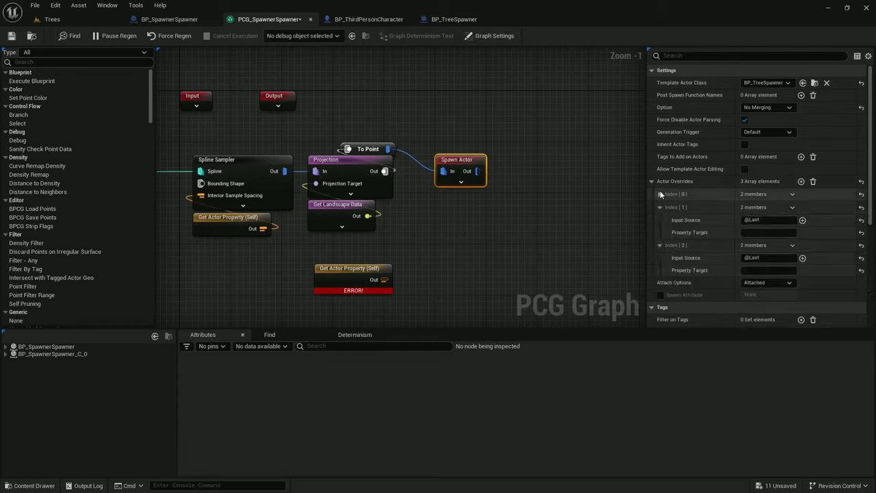
pyautogui.click(660, 193)
# Set both the input source and the property target of the first actor override to GridSize.
pyautogui.click(684, 206)
pyautogui.write('GridS')
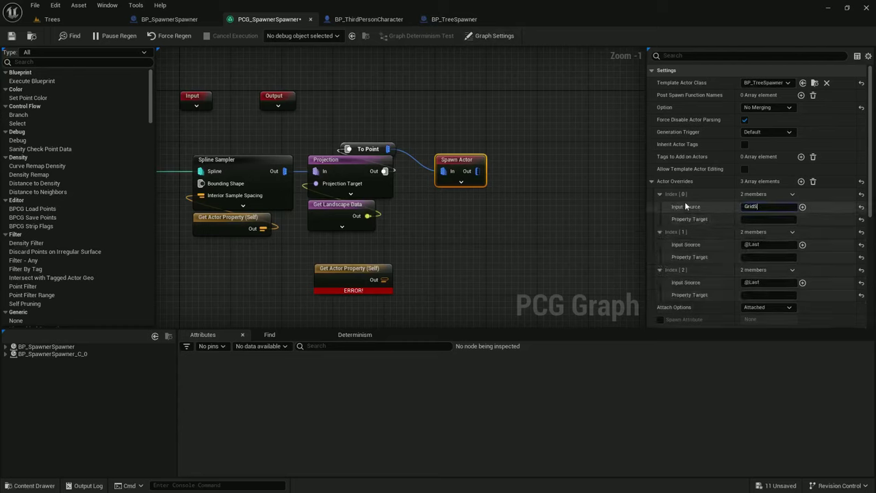
pyautogui.write('ize')
pyautogui.press('Tab')
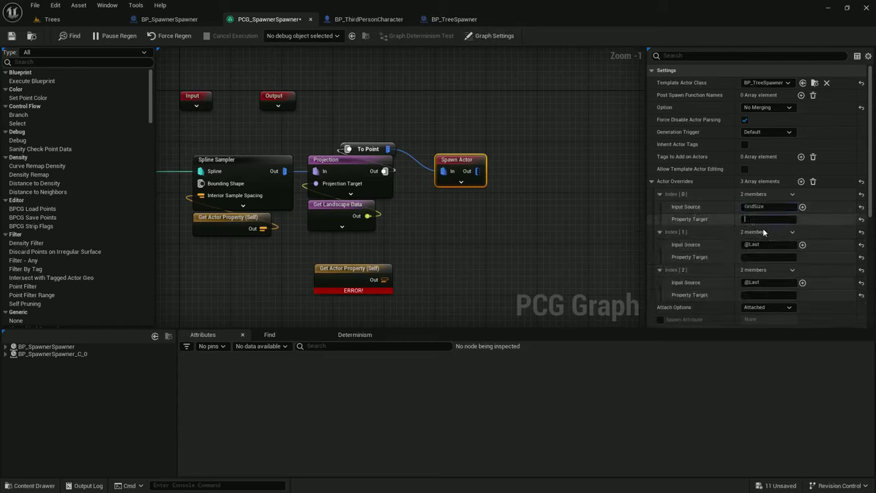
pyautogui.write('GridSize')
pyautogui.press('Tab')
# Set both the input source and the property target of the second actor override to RespawnTime.
pyautogui.write('Respawn')
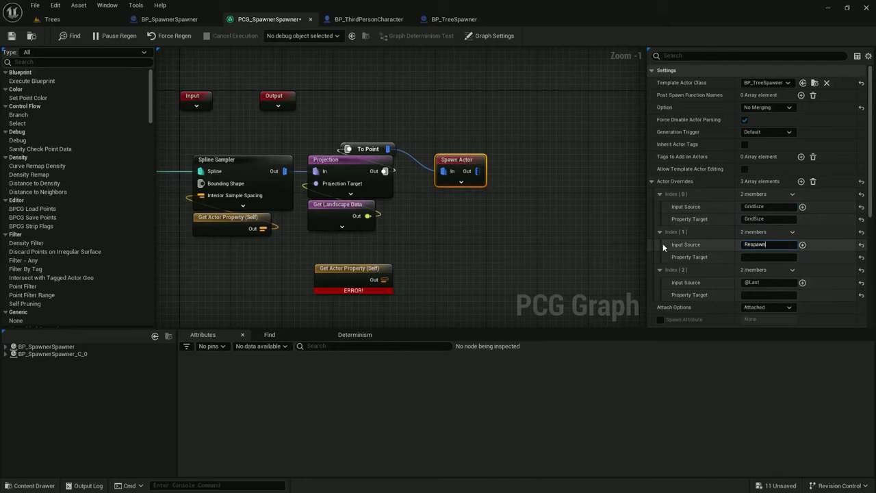
pyautogui.write('Time')
pyautogui.click(751, 258)
pyautogui.hotkey('ctrl', 'v')
# Set both the input source and the property target of the third actor override to WaveCount.
pyautogui.moveTo(505, 266); pyautogui.dragTo(463, 202, button='right')
pyautogui.moveTo(762, 281); pyautogui.dragTo(682, 278)
pyautogui.write('WaveCount')
pyautogui.hotkey('ctrl', 'a')
pyautogui.hotkey('ctrl', 'c')
pyautogui.click(756, 294)
pyautogui.hotkey('ctrl', 'v')
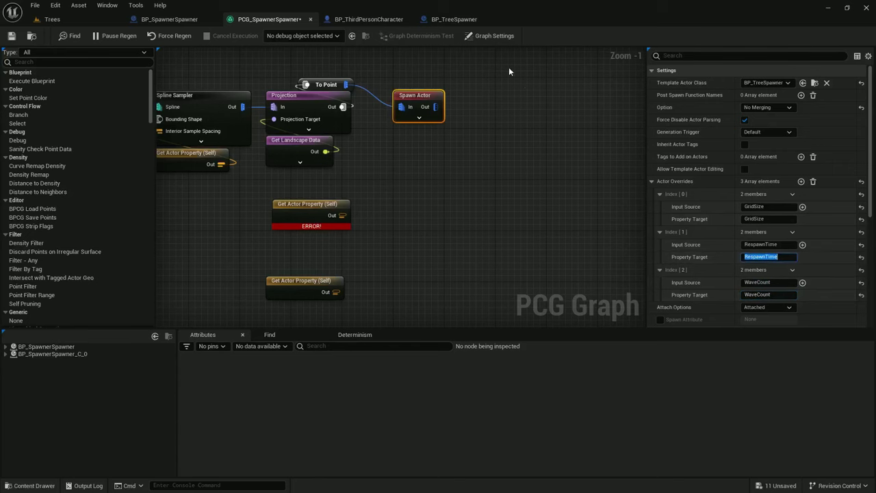
# Check the respawn variable's name in BP_TreeSpawner and set the second override's property target to RespawnTime(m).
pyautogui.click(465, 20)
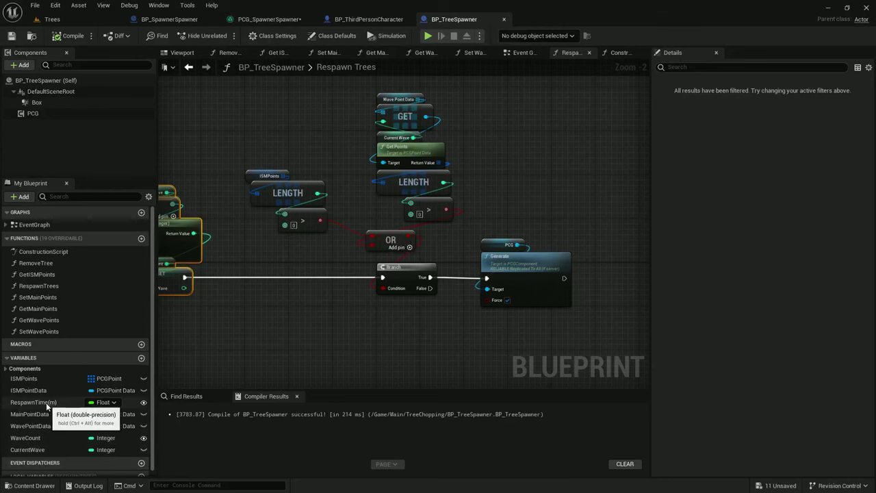
pyautogui.click(270, 21)
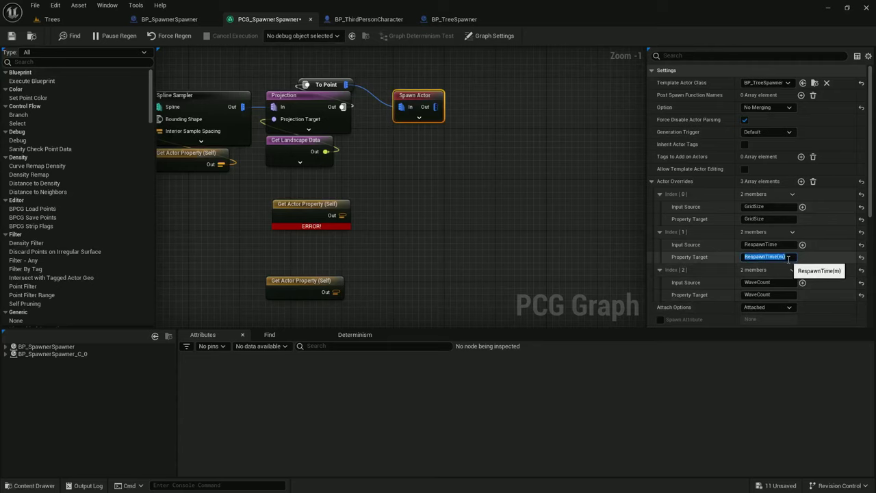
# Move the Projection and Spawn Actor group well away from Spline Sampler and break the link between Spline Sampler and Projection.
pyautogui.moveTo(436, 152); pyautogui.dragTo(539, 176, button='right')
pyautogui.moveTo(404, 124); pyautogui.dragTo(614, 126)
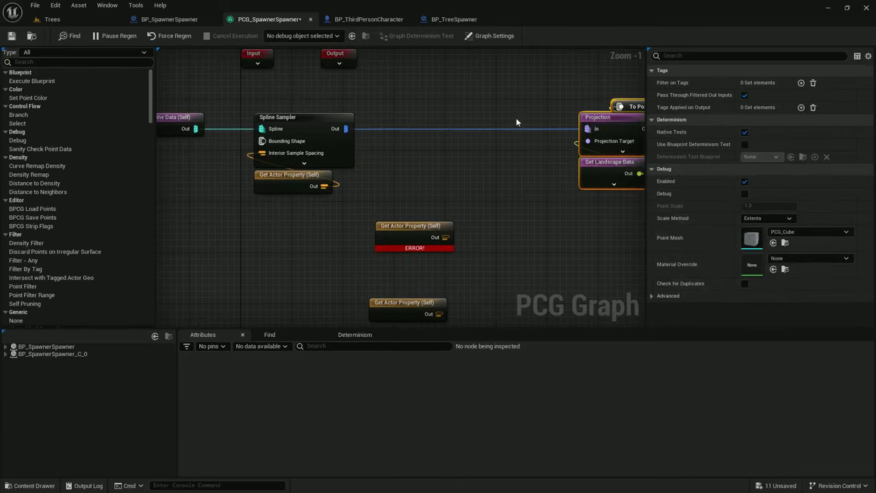
pyautogui.moveTo(453, 138); pyautogui.dragTo(338, 139, button='right')
pyautogui.moveTo(285, 132); pyautogui.dragTo(366, 136, button='right')
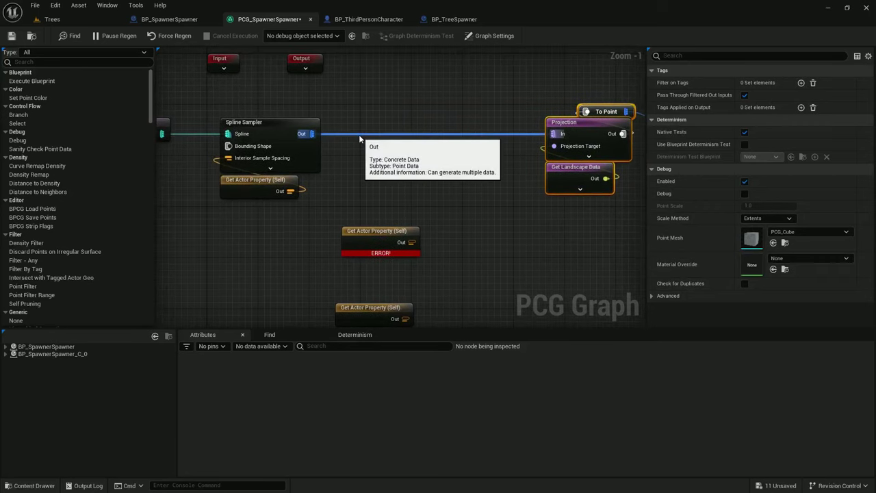
pyautogui.click(352, 139)
# Place three Add Attribute nodes in a row after Spline Sampler, moving the Projection group farther away to make room.
pyautogui.rightClick(336, 128)
pyautogui.write('add')
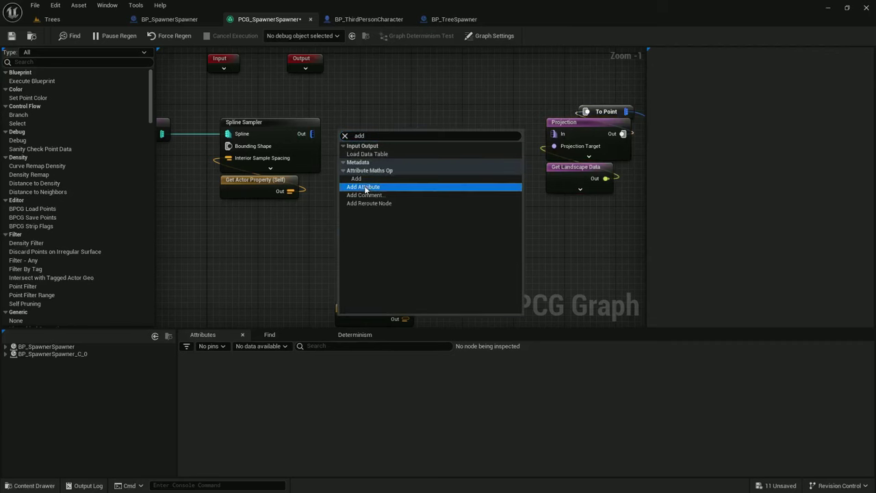
pyautogui.click(362, 187)
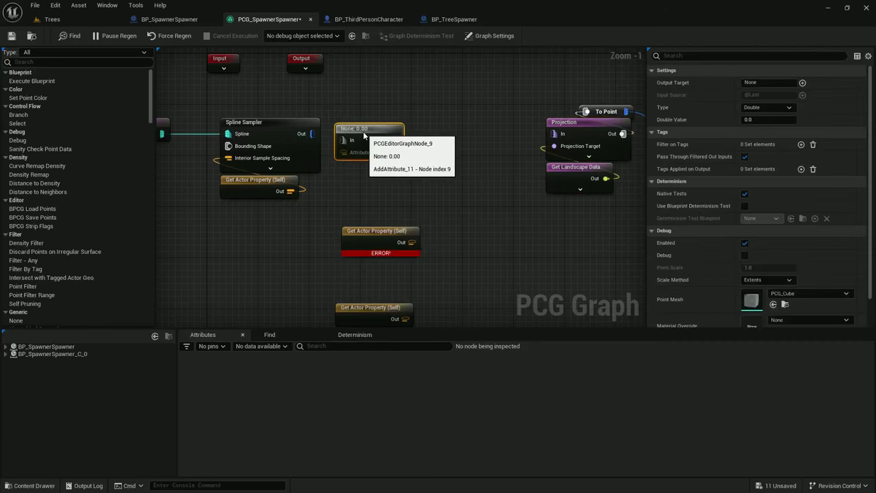
pyautogui.hotkey('ctrl', 'd')
pyautogui.moveTo(494, 132); pyautogui.dragTo(342, 133, button='right')
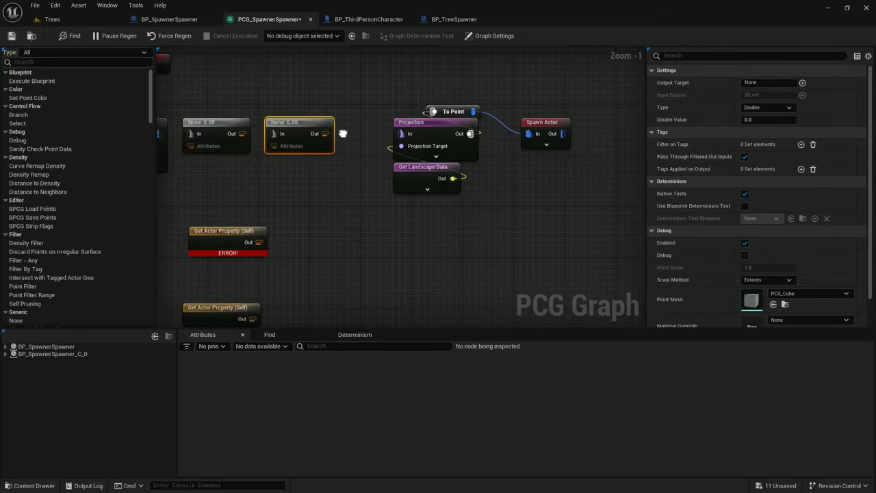
pyautogui.moveTo(529, 220); pyautogui.dragTo(421, 101)
pyautogui.moveTo(448, 122); pyautogui.dragTo(564, 123)
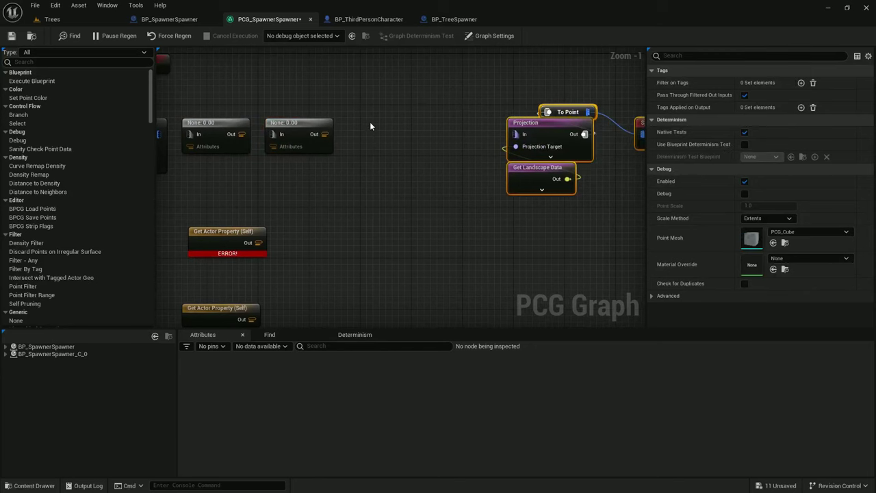
pyautogui.hotkey('ctrl', 'v')
pyautogui.moveTo(372, 123); pyautogui.dragTo(600, 107, button='right')
# Connect the GridSize, RespawnTime and WaveCount property nodes to the Attributes inputs of the first, second and third Add Attribute nodes.
pyautogui.moveTo(367, 175); pyautogui.dragTo(414, 158)
pyautogui.moveTo(477, 227); pyautogui.dragTo(504, 130)
pyautogui.moveTo(517, 222); pyautogui.dragTo(396, 181, button='right')
pyautogui.moveTo(356, 264); pyautogui.dragTo(485, 90)
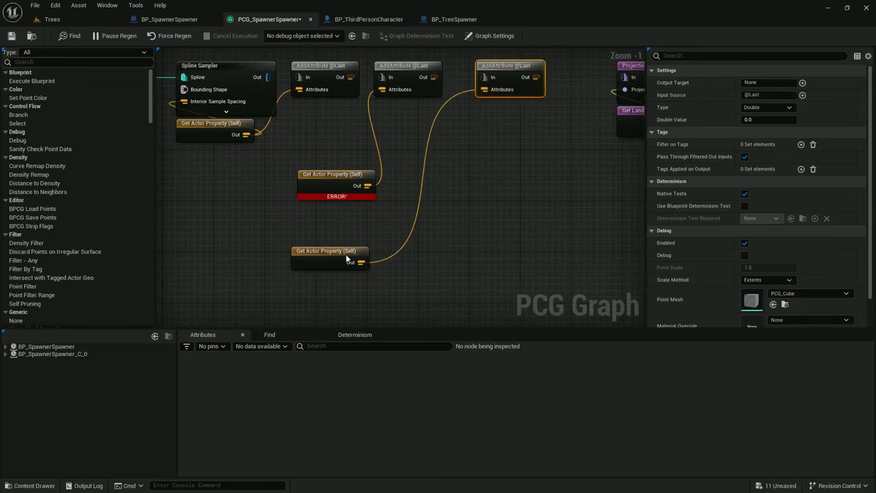
# Move the WaveCount and RespawnTime property nodes directly beneath the third and second Add Attribute nodes they feed.
pyautogui.moveTo(348, 258); pyautogui.dragTo(533, 105)
pyautogui.moveTo(350, 176); pyautogui.dragTo(421, 106)
pyautogui.moveTo(421, 114); pyautogui.dragTo(443, 191, button='right')
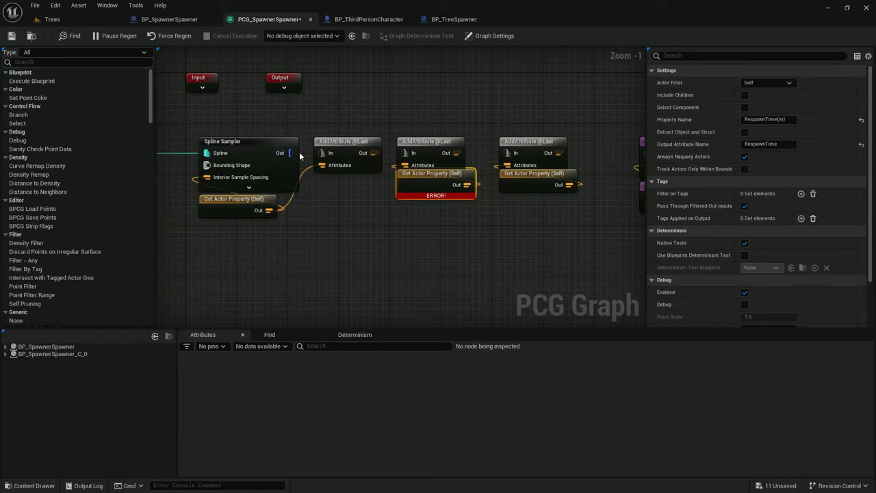
# Link Spline Sampler's output through the three Add Attribute nodes in series and on to the Projection input.
pyautogui.moveTo(290, 153); pyautogui.dragTo(510, 155)
pyautogui.moveTo(556, 157); pyautogui.dragTo(504, 157, button='right')
pyautogui.moveTo(507, 154); pyautogui.dragTo(606, 156)
pyautogui.moveTo(559, 162); pyautogui.dragTo(644, 156, button='right')
# Set both the output target and input source of the first Add Attribute node to GridSize.
pyautogui.click(271, 195)
pyautogui.click(766, 119)
pyautogui.click(377, 135)
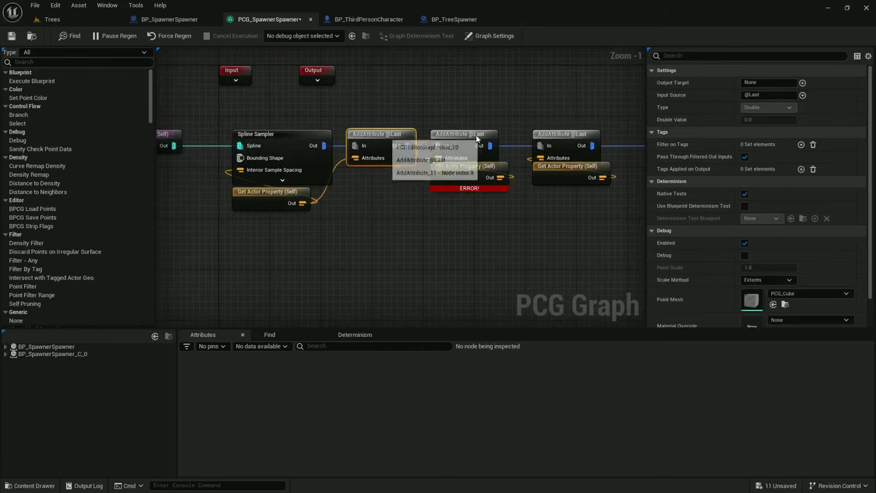
pyautogui.click(764, 83)
pyautogui.hotkey('ctrl', 'v')
pyautogui.click(768, 95)
pyautogui.hotkey('ctrl', 'v')
pyautogui.moveTo(544, 115); pyautogui.dragTo(428, 129, button='right')
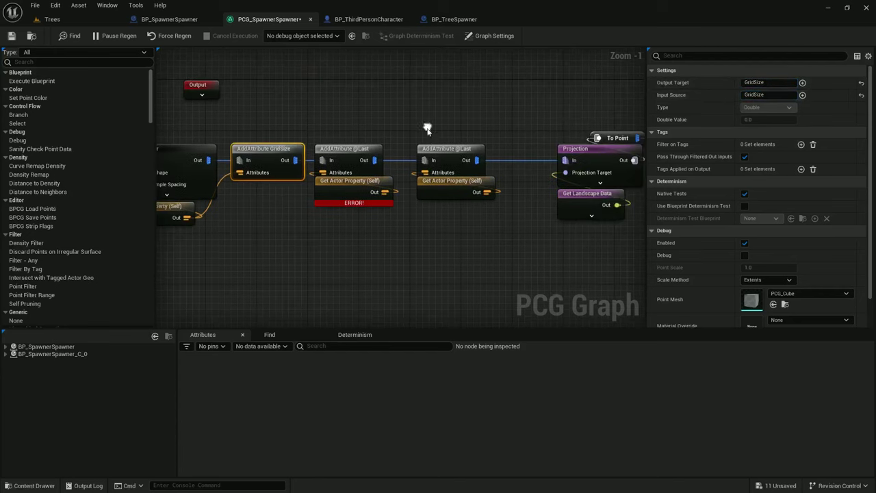
# Copy the RespawnTime attribute name into the second Add Attribute node's output target and input source.
pyautogui.click(353, 184)
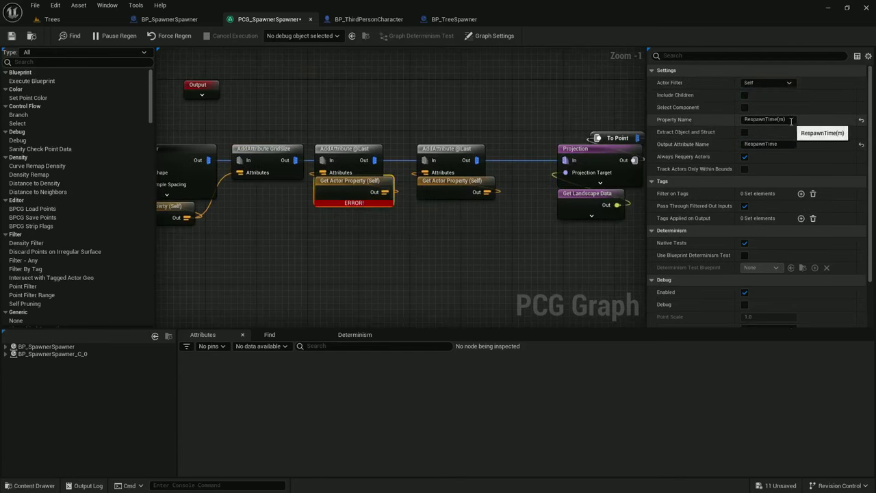
pyautogui.click(783, 144)
pyautogui.click(363, 152)
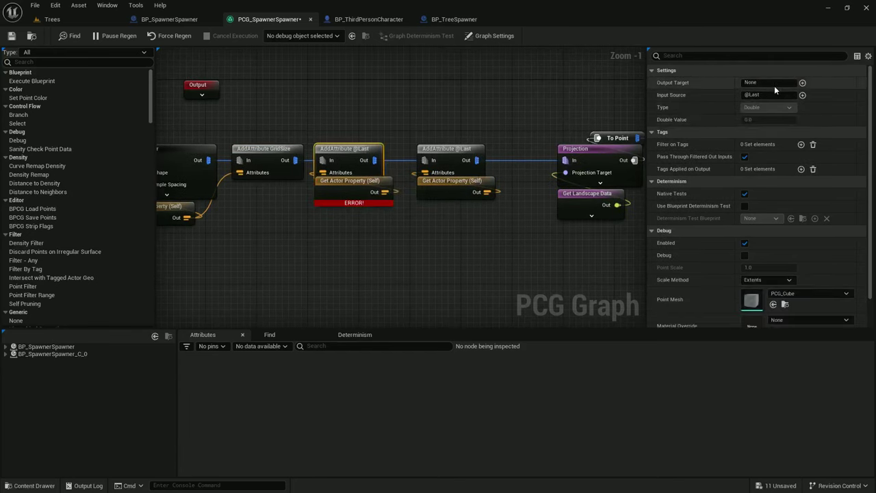
pyautogui.click(765, 83)
pyautogui.hotkey('ctrl', 'v')
pyautogui.press('Tab')
pyautogui.hotkey('ctrl', 'v')
# Set the third Add Attribute node's input source and output target to WaveCount, and save the PCG graph.
pyautogui.click(445, 180)
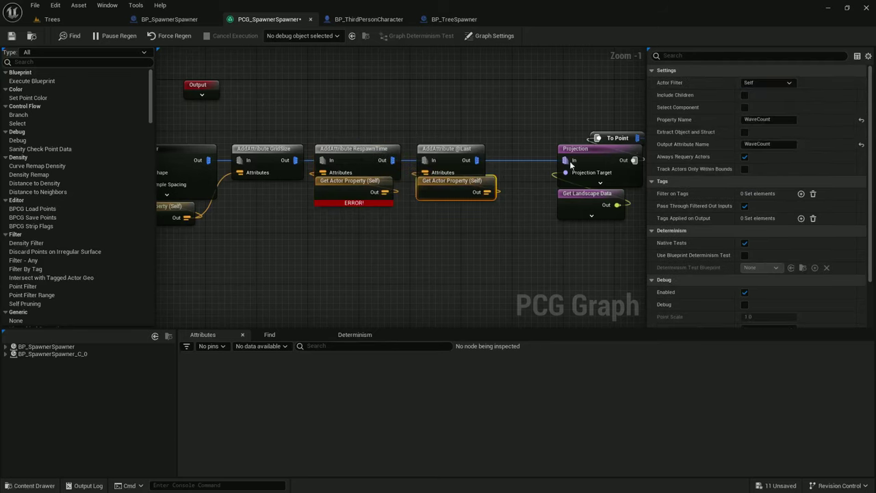
pyautogui.click(773, 119)
pyautogui.click(448, 152)
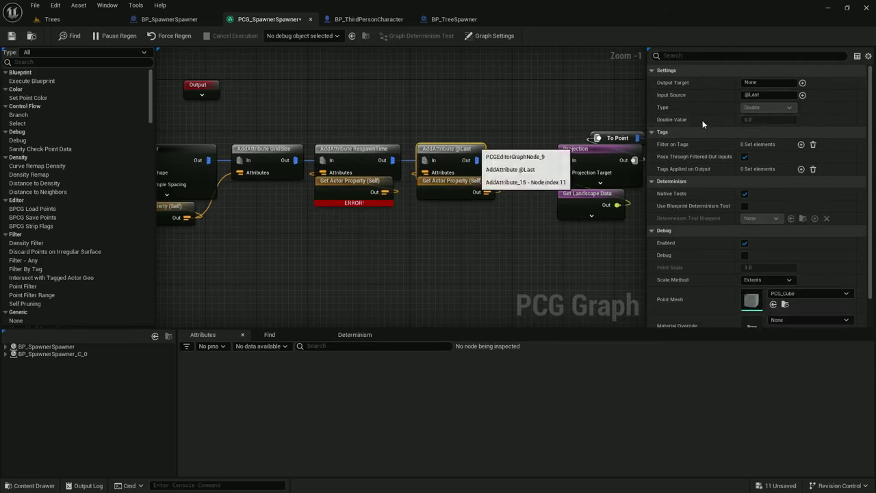
pyautogui.click(774, 94)
pyautogui.hotkey('ctrl', 'v')
pyautogui.click(762, 83)
pyautogui.hotkey('ctrl', 'v')
pyautogui.click(580, 89)
pyautogui.scroll(-1, 389, 110)
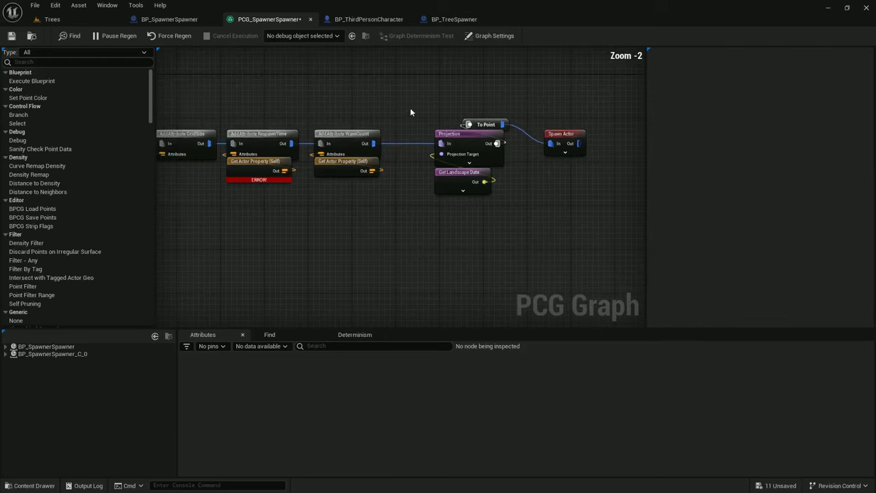
pyautogui.click(12, 35)
# Clean up and regenerate BP_SpawnerSpawner's PCG output in the Trees level, and check the properties on a spawned BP_TreeSpawner.
pyautogui.click(52, 19)
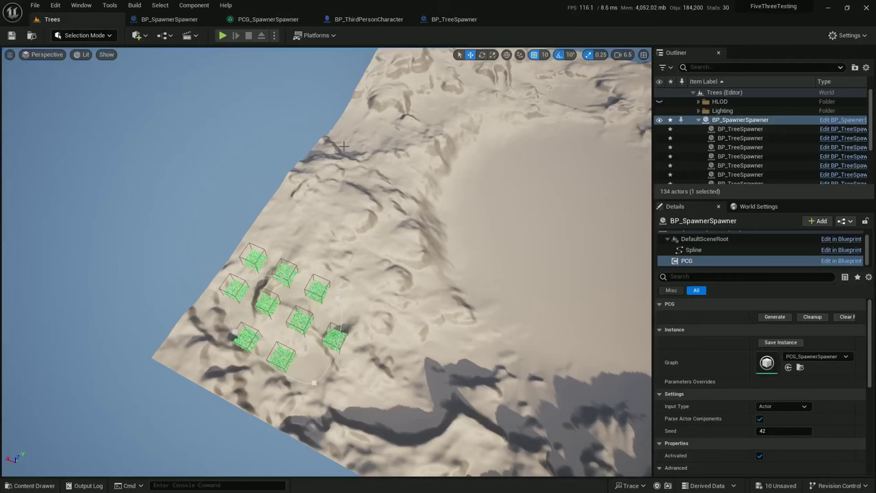
pyautogui.click(740, 119)
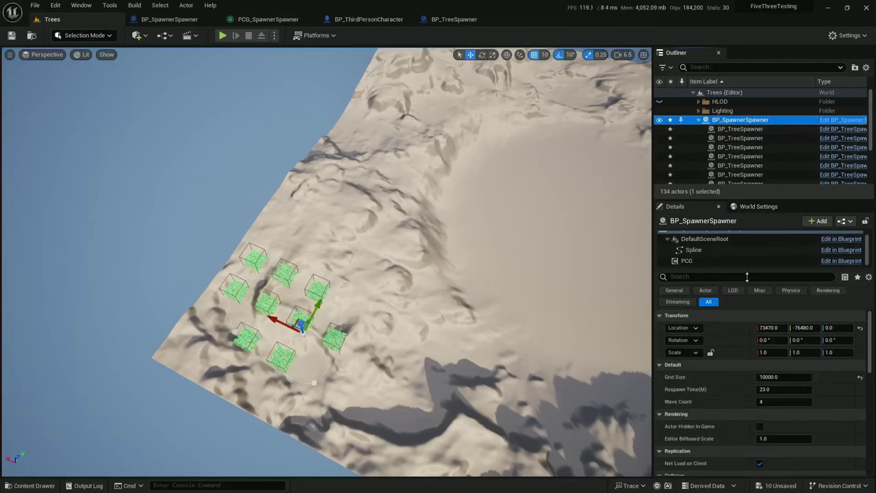
pyautogui.click(721, 259)
pyautogui.click(809, 317)
pyautogui.click(782, 317)
pyautogui.click(739, 156)
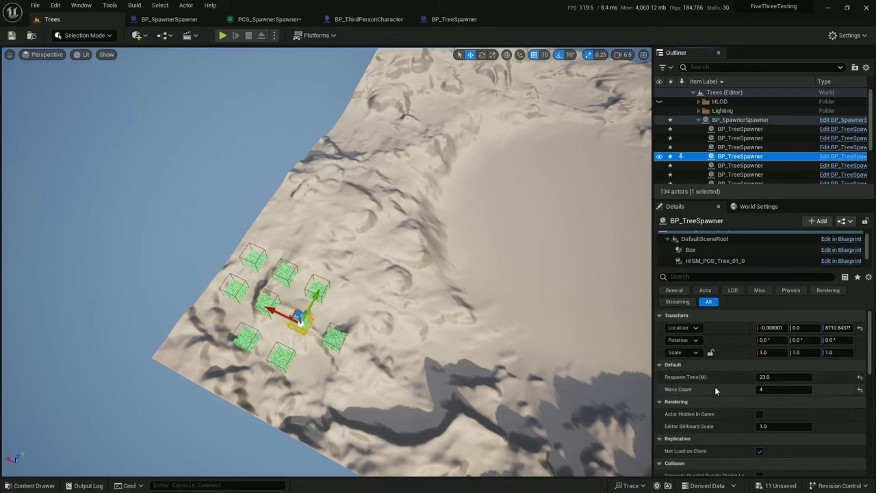
pyautogui.click(730, 123)
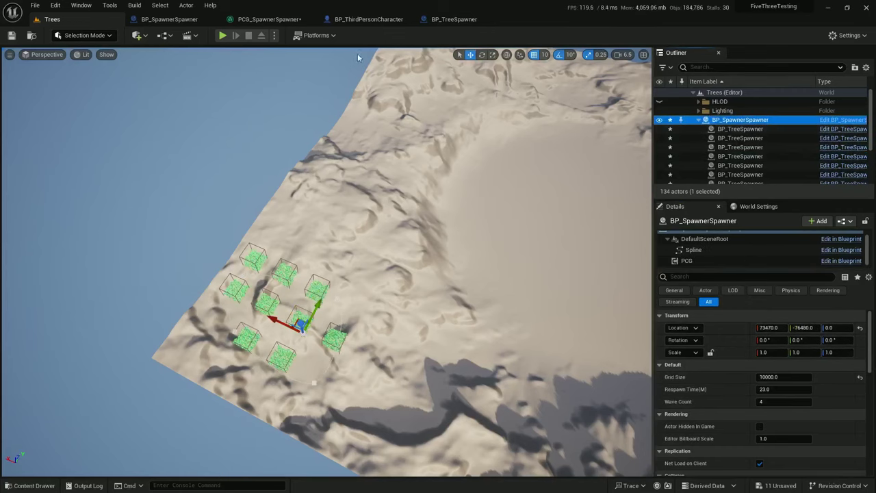
# Add an instance-editable Float variable named GridSize to BP_TreeSpawner, and compile and save the blueprint.
pyautogui.click(448, 20)
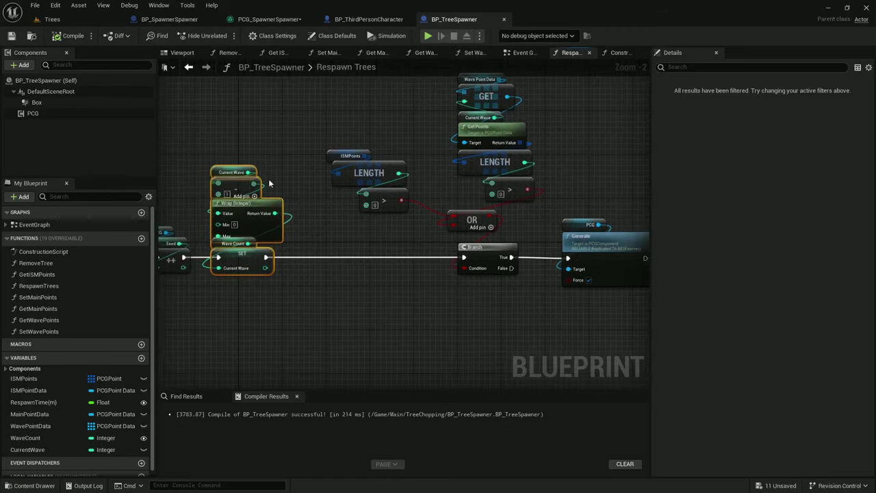
pyautogui.click(141, 357)
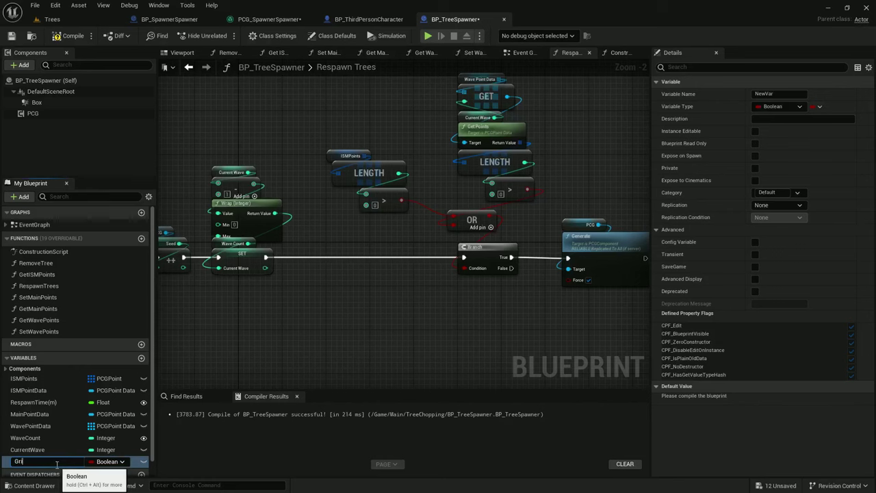
pyautogui.press('Return')
pyautogui.click(106, 461)
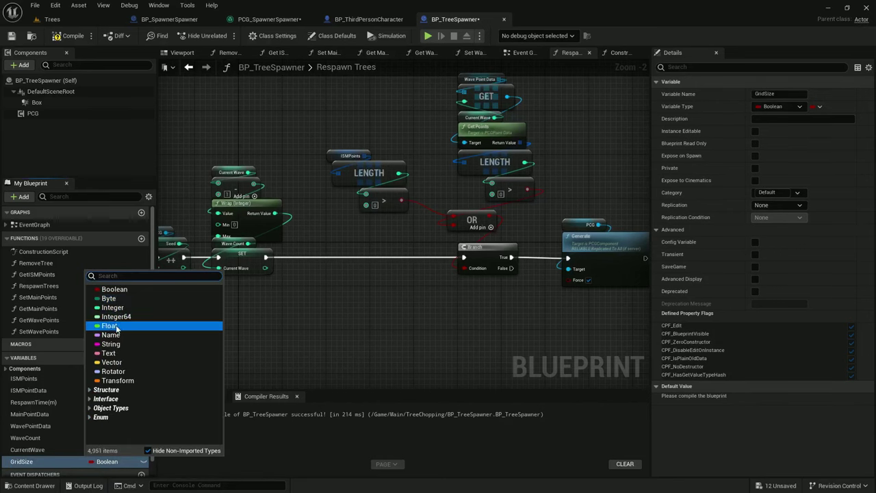
pyautogui.click(109, 325)
pyautogui.click(144, 462)
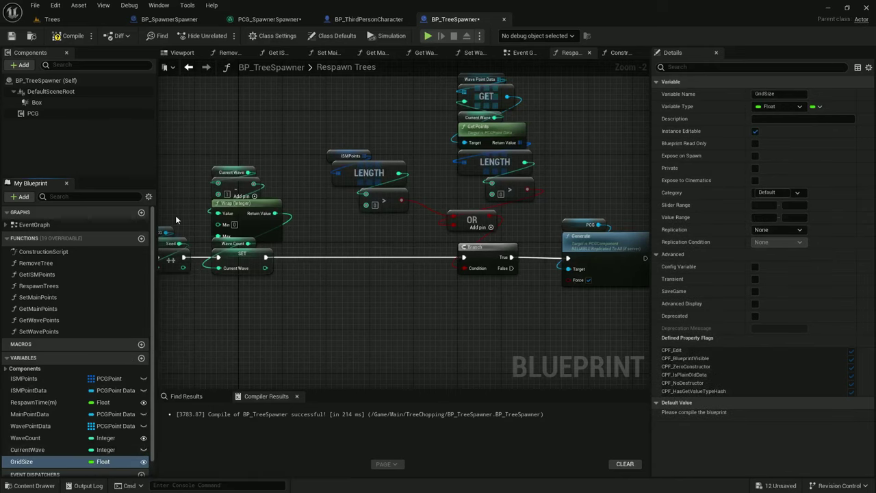
pyautogui.moveTo(225, 175); pyautogui.dragTo(254, 193, button='right')
pyautogui.click(66, 40)
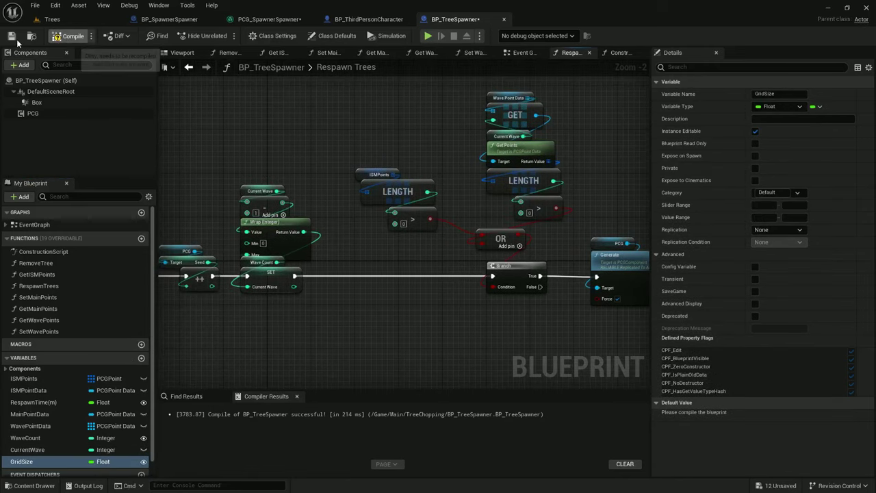
pyautogui.click(11, 37)
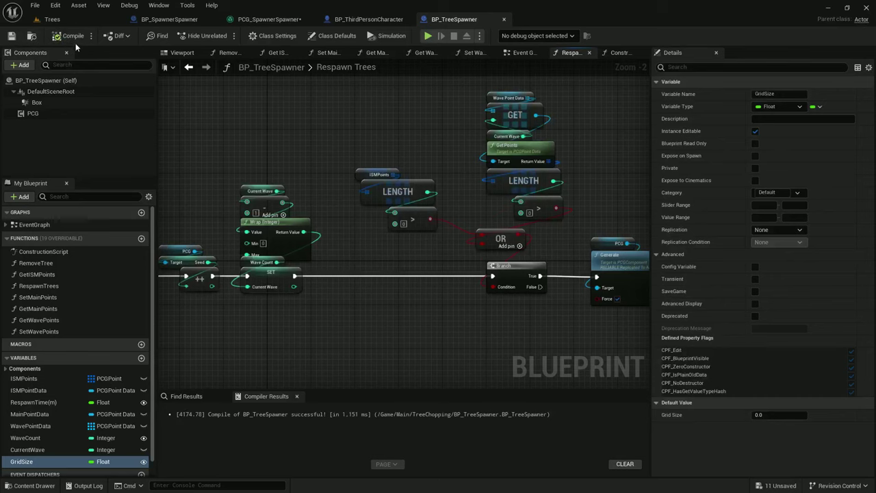
# Add a Box reference with a Set Box Extent node above the main chain in BP_TreeSpawner's construction script.
pyautogui.doubleClick(41, 252)
pyautogui.scroll(2, 258, 220)
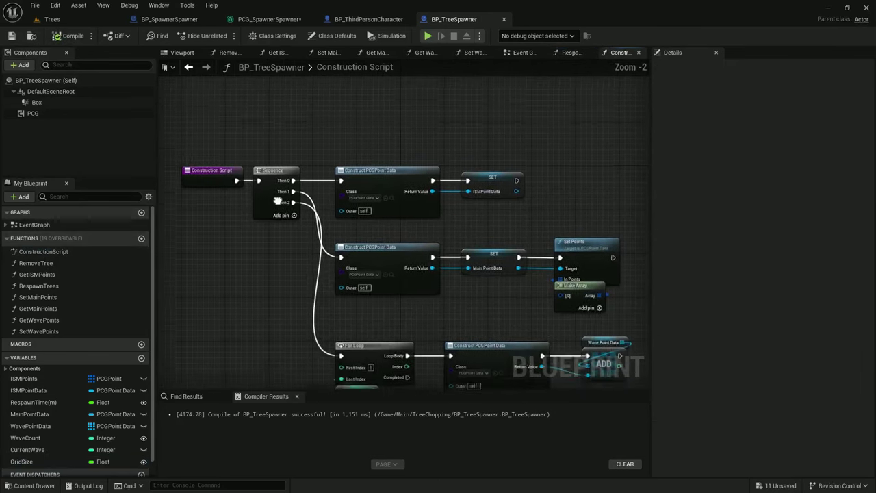
pyautogui.moveTo(278, 196); pyautogui.dragTo(277, 176, button='right')
pyautogui.moveTo(180, 117); pyautogui.dragTo(168, 210, button='right')
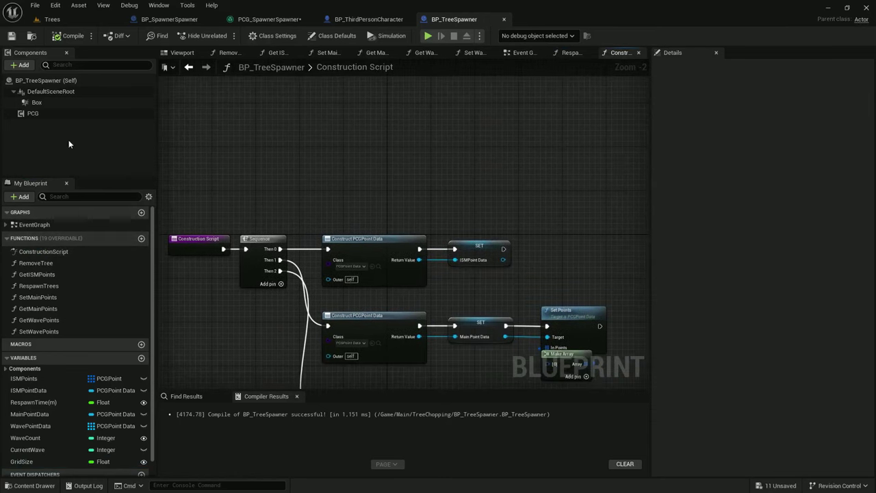
pyautogui.moveTo(39, 102); pyautogui.dragTo(361, 119)
pyautogui.write('set box ext')
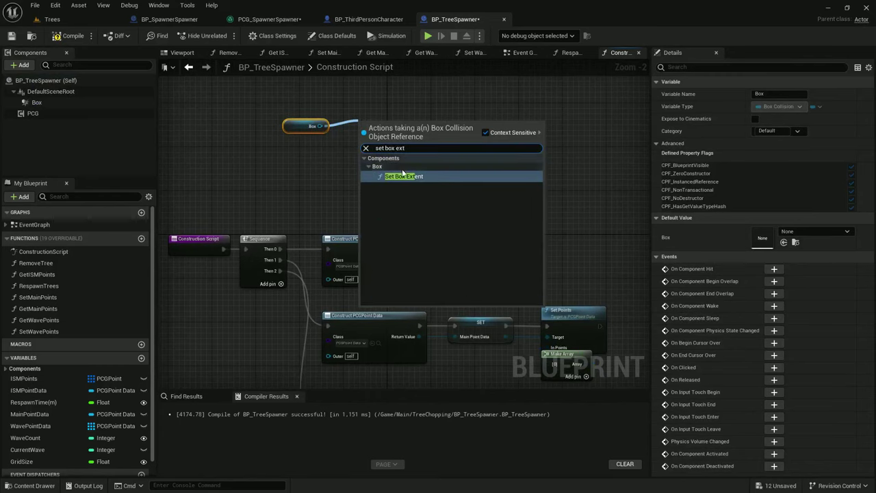
pyautogui.click(402, 176)
pyautogui.moveTo(380, 128); pyautogui.dragTo(361, 110)
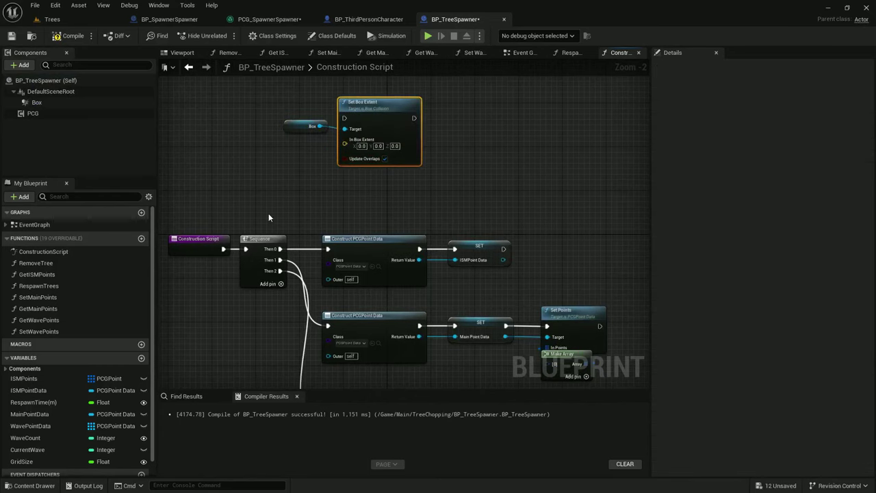
# Feed In Box Extent from a Make Vector node with GridSize on X and Y and 5000 on Z.
pyautogui.moveTo(293, 231); pyautogui.dragTo(302, 258, button='right')
pyautogui.click(36, 464)
pyautogui.keyDown('ctrl'); pyautogui.moveTo(36, 462); pyautogui.dragTo(273, 183); pyautogui.keyUp('ctrl')
pyautogui.write('make vector')
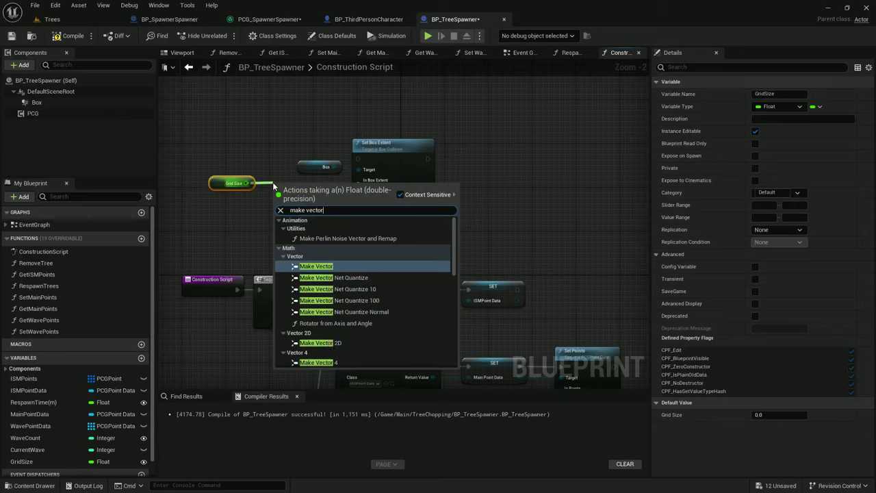
pyautogui.press('Return')
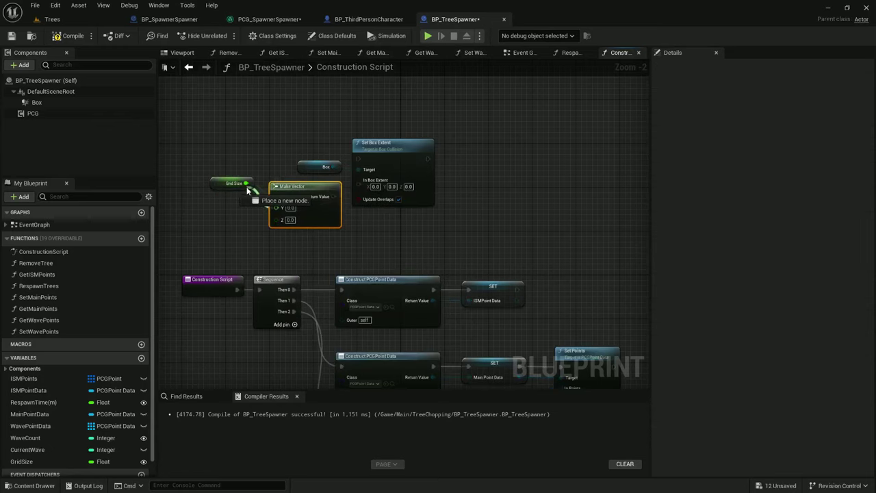
pyautogui.moveTo(247, 187); pyautogui.dragTo(358, 180)
pyautogui.click(279, 201)
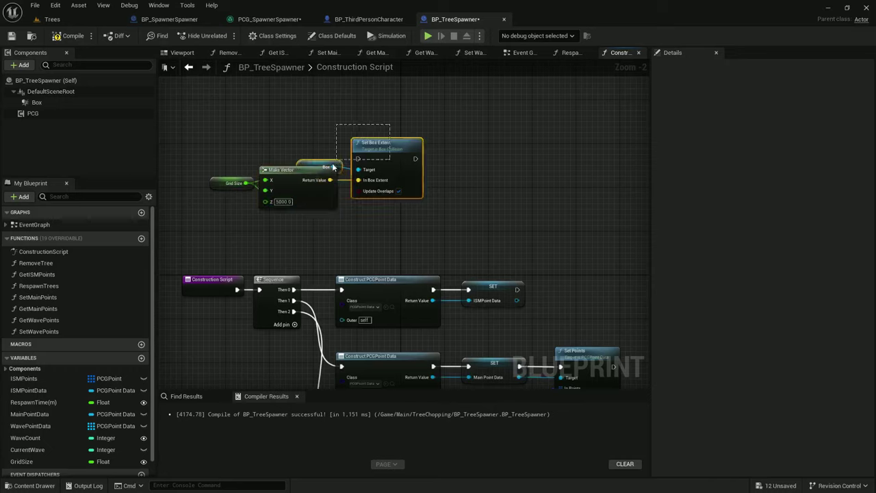
pyautogui.moveTo(333, 164); pyautogui.dragTo(374, 135)
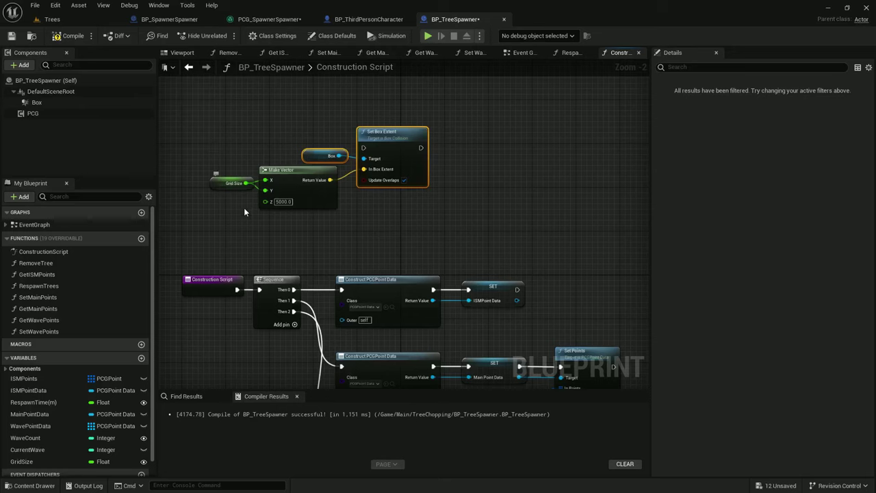
# Divide GridSize by 2 before it reaches Make Vector's X and Y, and stack the two nodes neatly beside it.
pyautogui.moveTo(216, 183)
pyautogui.mouseDown()
pyautogui.moveTo(188, 177)
pyautogui.moveTo(204, 193)
pyautogui.mouseUp()
pyautogui.write('divid')
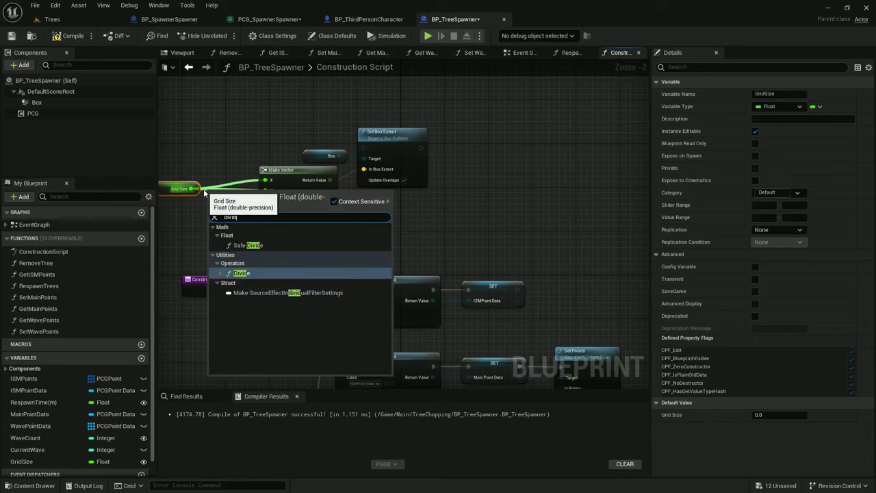
pyautogui.press('Return')
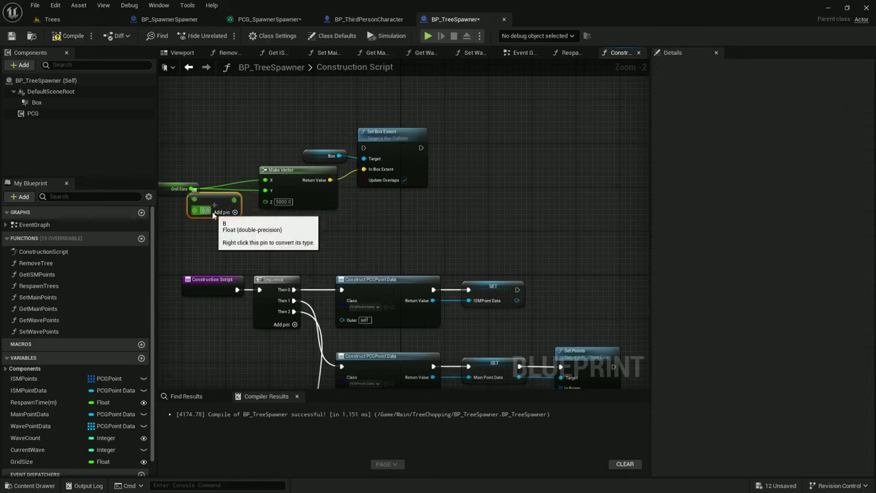
pyautogui.write('2')
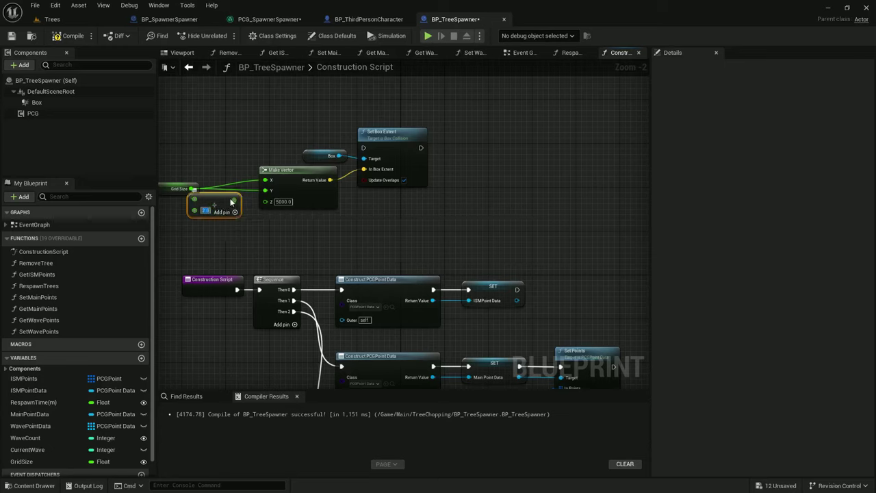
pyautogui.moveTo(234, 200); pyautogui.dragTo(265, 180)
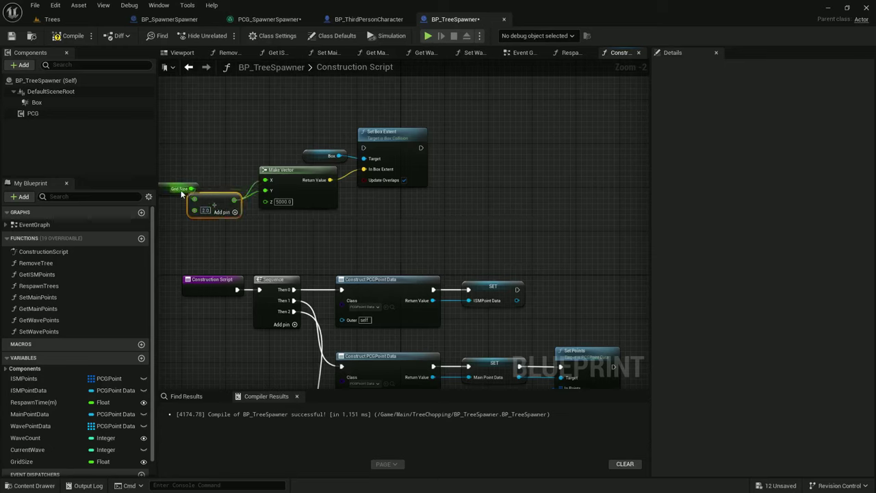
pyautogui.moveTo(179, 190); pyautogui.dragTo(210, 192)
pyautogui.moveTo(231, 231); pyautogui.dragTo(225, 189)
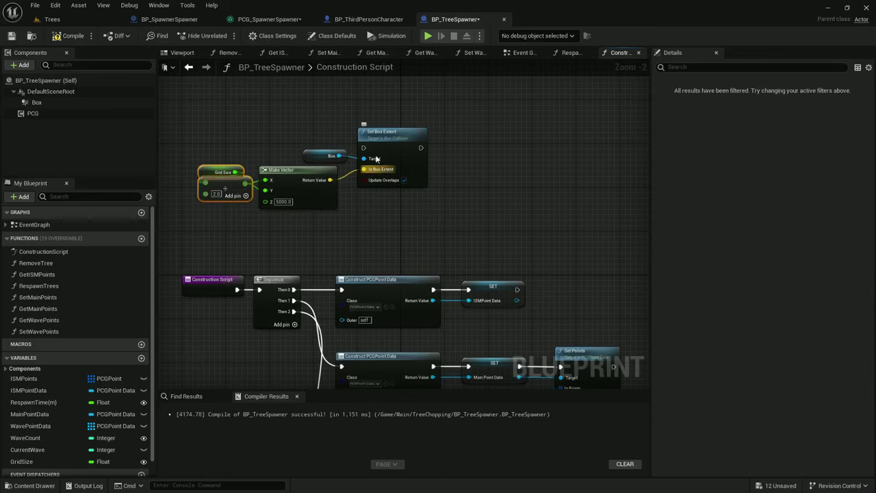
# Add a fourth Sequence output, shift the existing branches down one, and connect Then 0 to Set Box Extent.
pyautogui.moveTo(313, 261); pyautogui.dragTo(340, 166, button='right')
pyautogui.click(315, 230)
pyautogui.moveTo(321, 217)
pyautogui.keyDown('ctrl'); pyautogui.mouseDown()
pyautogui.moveTo(333, 227)
pyautogui.moveTo(321, 228)
pyautogui.moveTo(321, 206)
pyautogui.mouseUp(); pyautogui.keyUp('ctrl')
pyautogui.moveTo(340, 172); pyautogui.dragTo(305, 225, button='right')
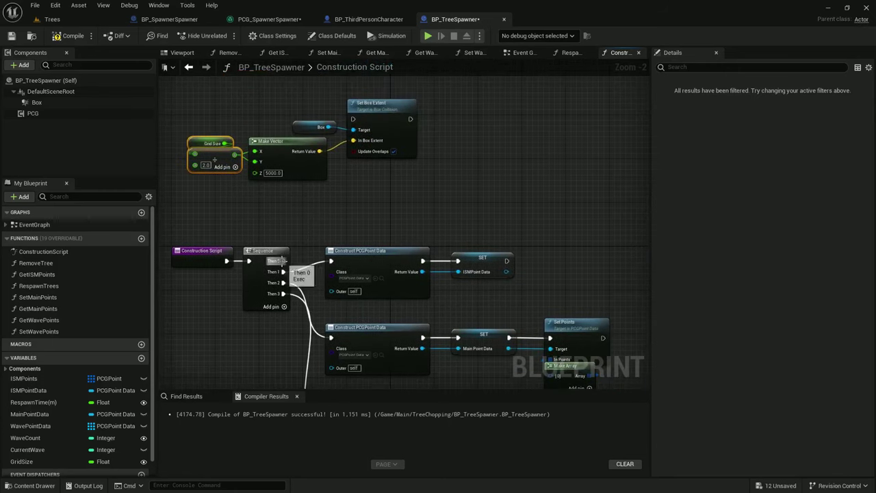
pyautogui.moveTo(286, 249); pyautogui.dragTo(356, 106)
pyautogui.moveTo(274, 251); pyautogui.dragTo(289, 212, button='right')
pyautogui.moveTo(300, 180); pyautogui.dragTo(280, 190)
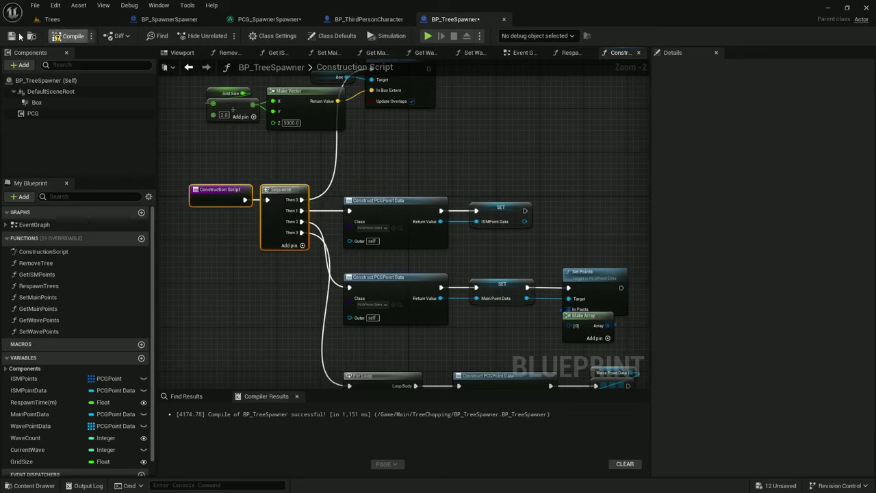
# Return to the Trees level, clean up the PCG component of BP_SpawnerSpawner and generate its tree spawners again.
pyautogui.click(49, 19)
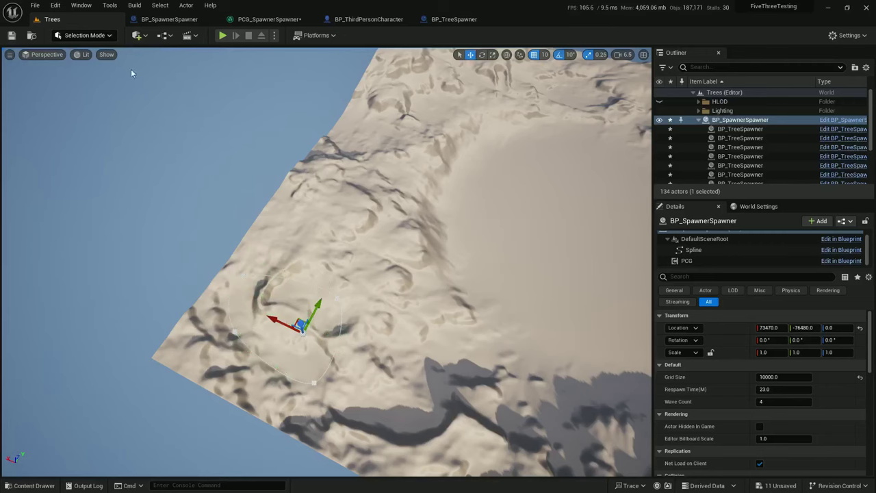
pyautogui.click(685, 262)
pyautogui.click(811, 317)
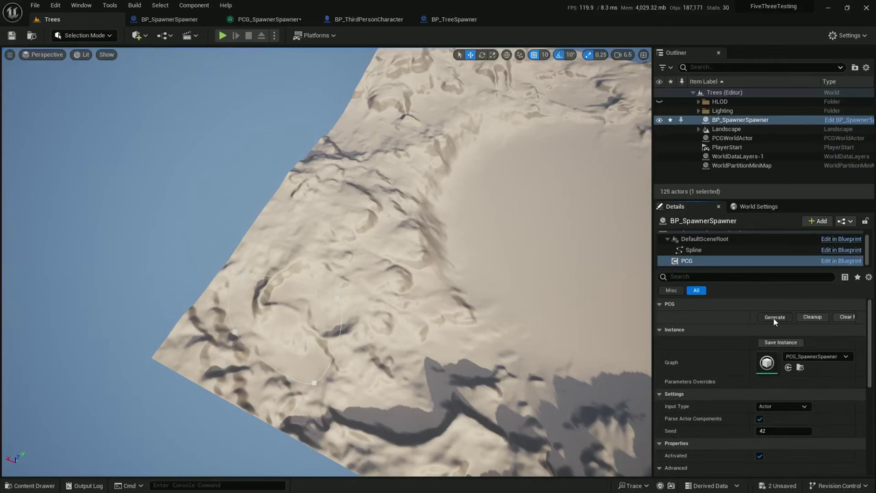
pyautogui.click(773, 318)
pyautogui.moveTo(530, 318); pyautogui.dragTo(481, 352, button='right')
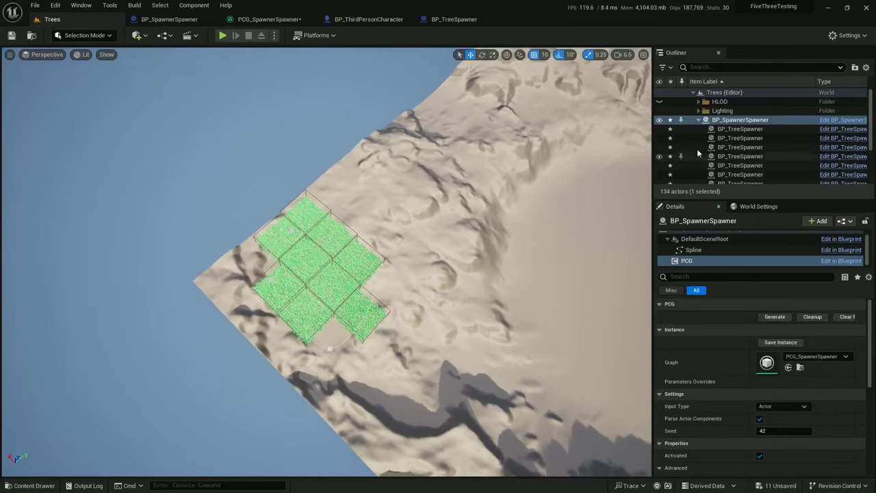
# Clean up the spawned trees, set BP_SpawnerSpawner's Grid Size to 2500 and regenerate its PCG component.
pyautogui.click(720, 121)
pyautogui.click(811, 317)
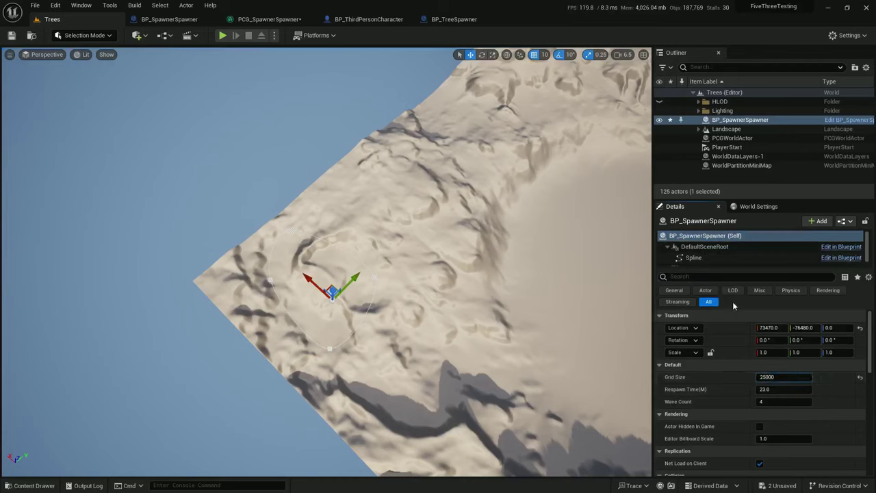
pyautogui.press('Return')
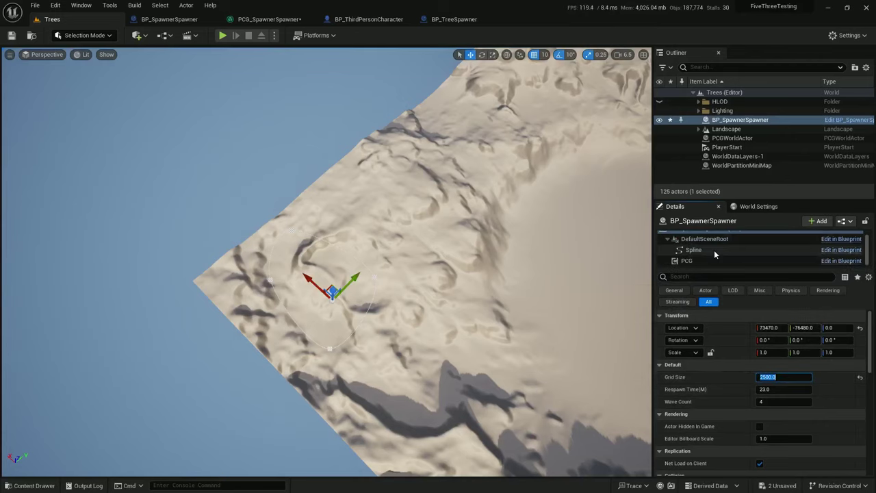
pyautogui.click(699, 264)
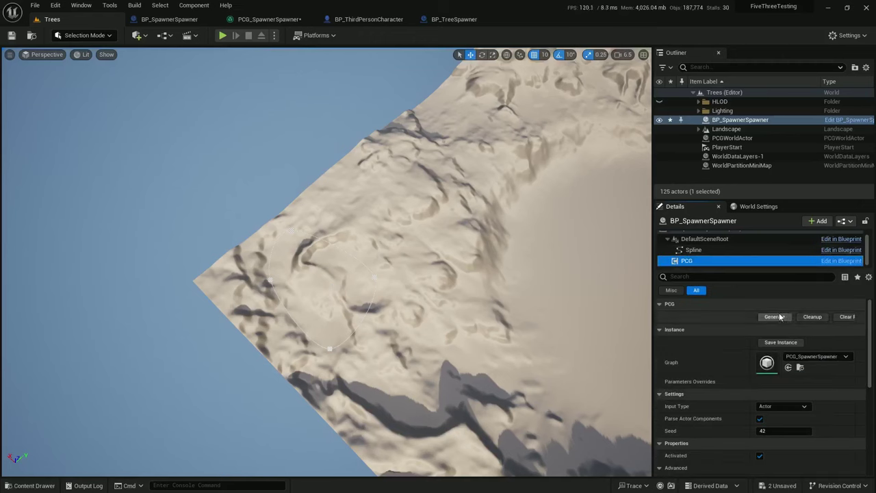
pyautogui.click(780, 317)
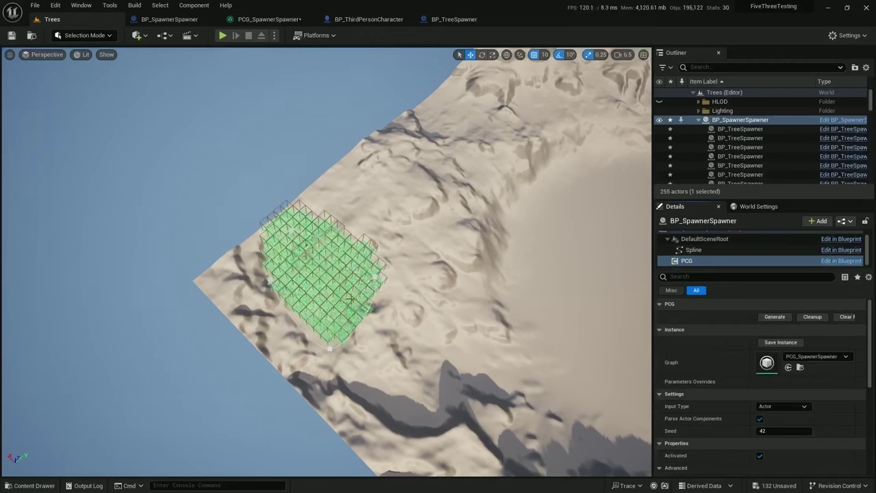
# Set BP_SpawnerSpawner's Grid Size to 5000 and regenerate its PCG component.
pyautogui.scroll(2, 753, 260)
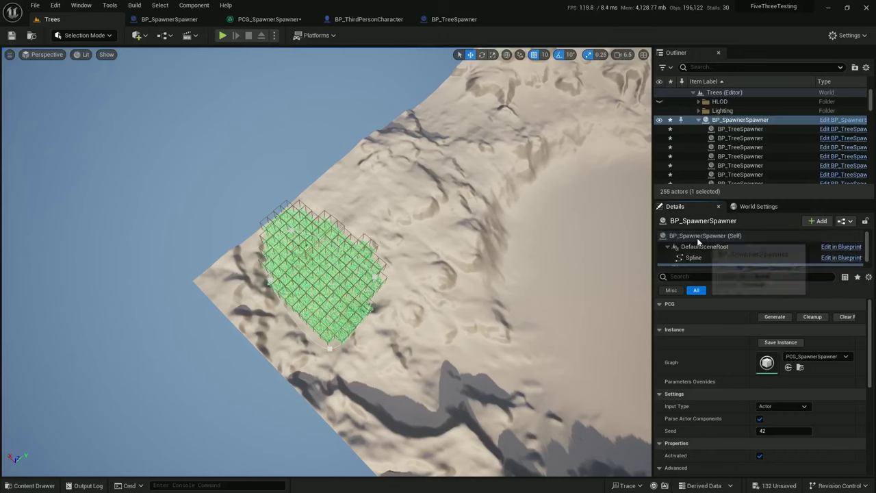
pyautogui.click(753, 235)
pyautogui.click(778, 377)
pyautogui.write('5000')
pyautogui.press('Return')
pyautogui.scroll(-1, 696, 256)
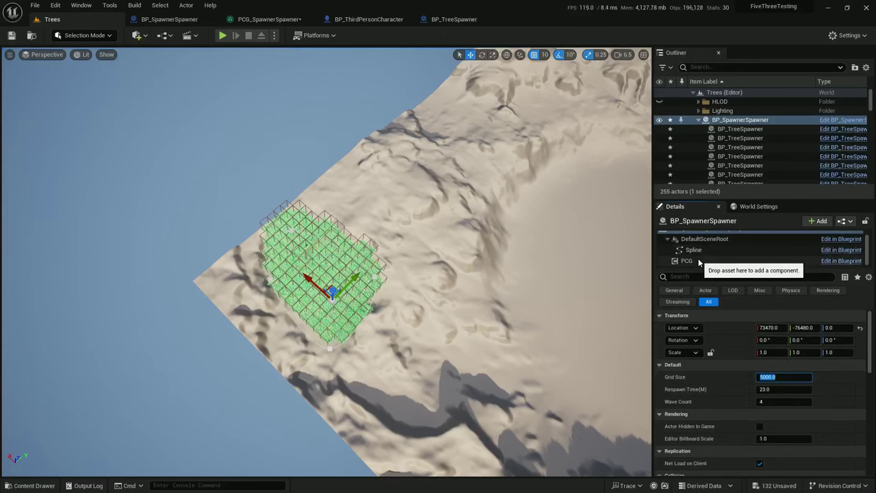
pyautogui.click(698, 260)
pyautogui.click(804, 317)
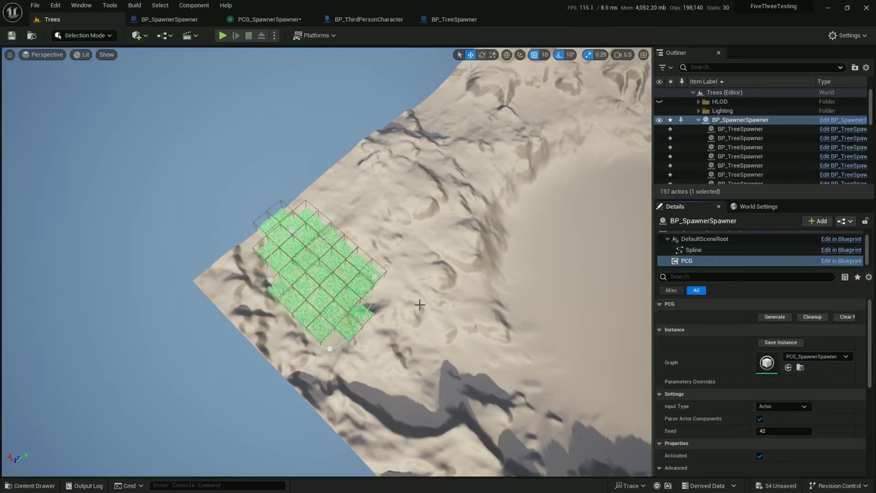
# Move BP_SpawnerSpawner from the landscape's corner onto the flat central area, at about X -14900, Y 8710.
pyautogui.click(735, 119)
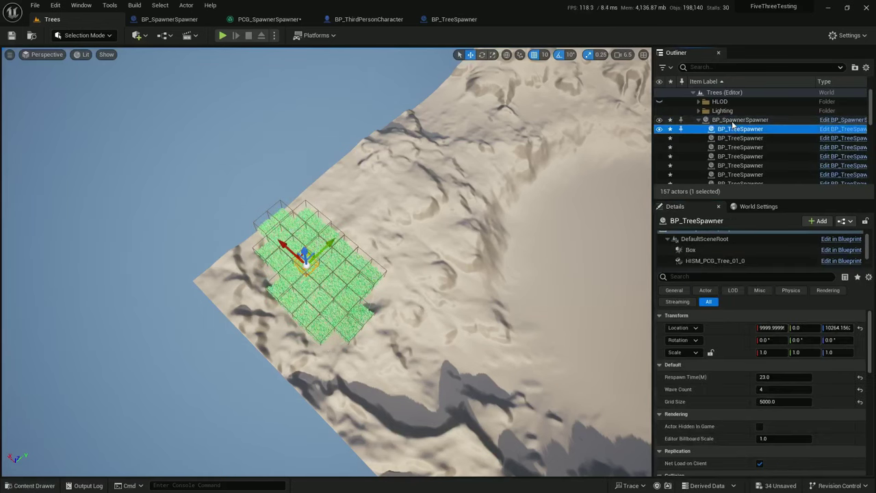
pyautogui.moveTo(343, 284); pyautogui.dragTo(432, 288, button='right')
pyautogui.moveTo(318, 293); pyautogui.dragTo(593, 131)
pyautogui.press('f')
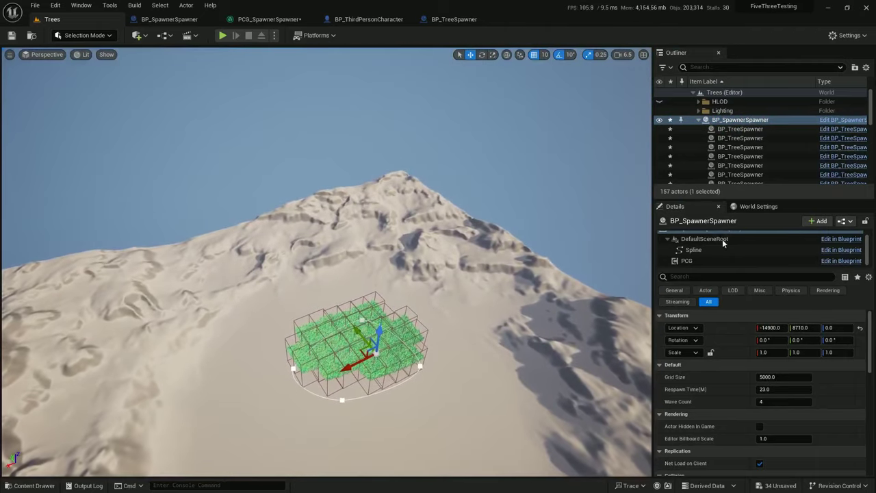
# Clean up and regenerate the moved BP_SpawnerSpawner's PCG content, and clear the generated spawners again.
pyautogui.click(732, 260)
pyautogui.click(813, 317)
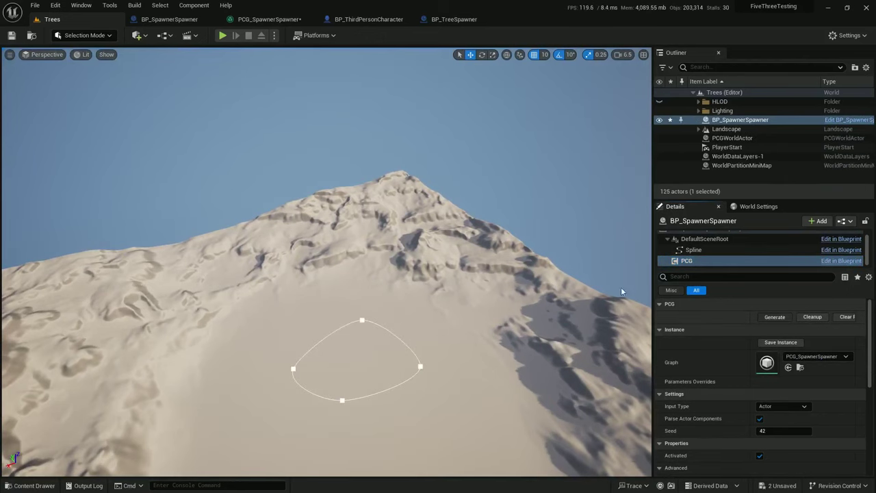
pyautogui.click(774, 316)
pyautogui.click(812, 320)
# Playtest from the flat ground near the spline, run toward the forest to check how its trees load, and end the session.
pyautogui.moveTo(494, 257); pyautogui.dragTo(373, 359, button='right')
pyautogui.click(368, 350)
pyautogui.press('w')
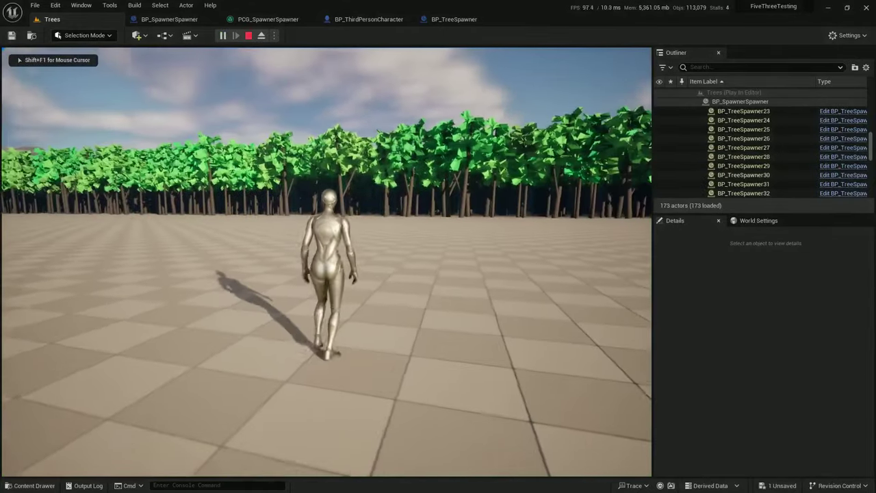
pyautogui.press('w')
pyautogui.press('w')
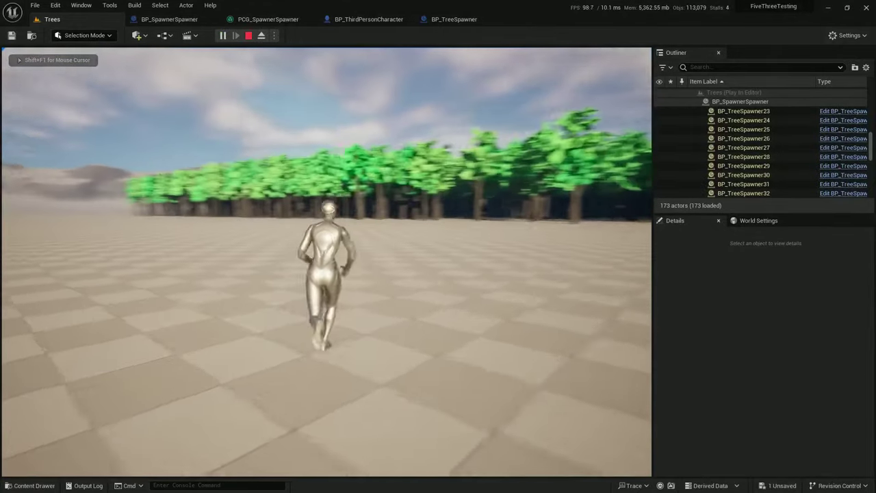
pyautogui.press('w')
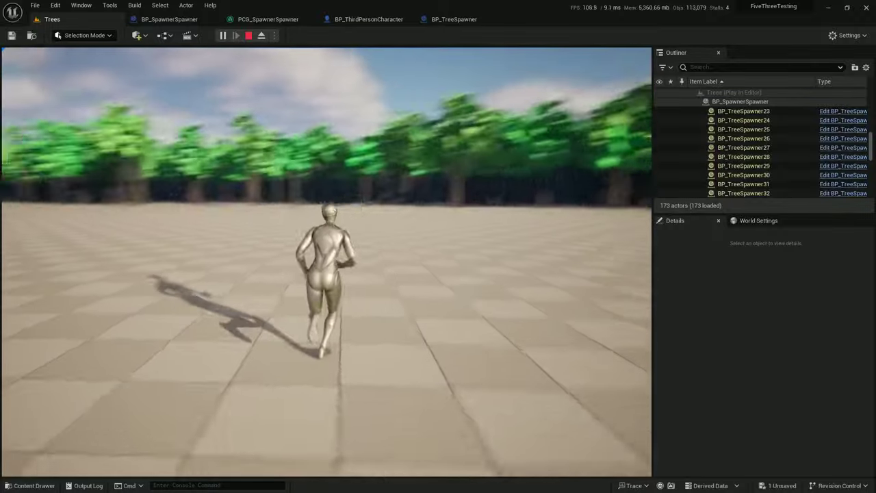
pyautogui.press('w')
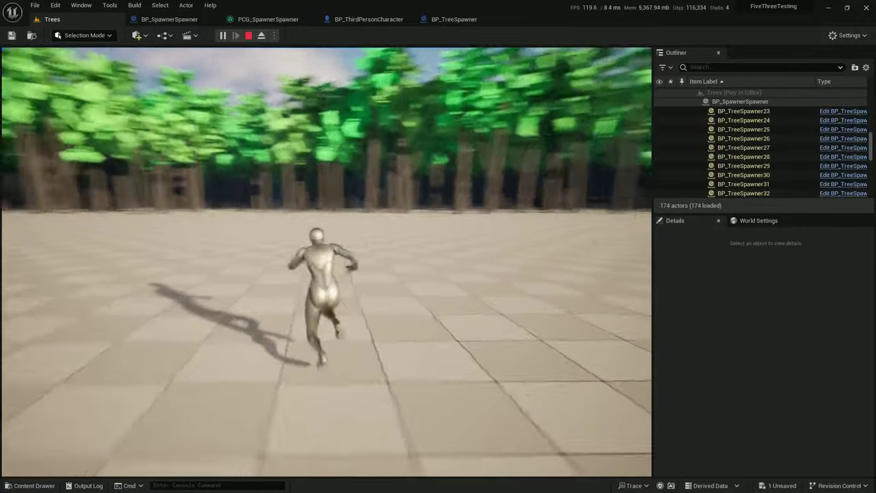
pyautogui.press('w')
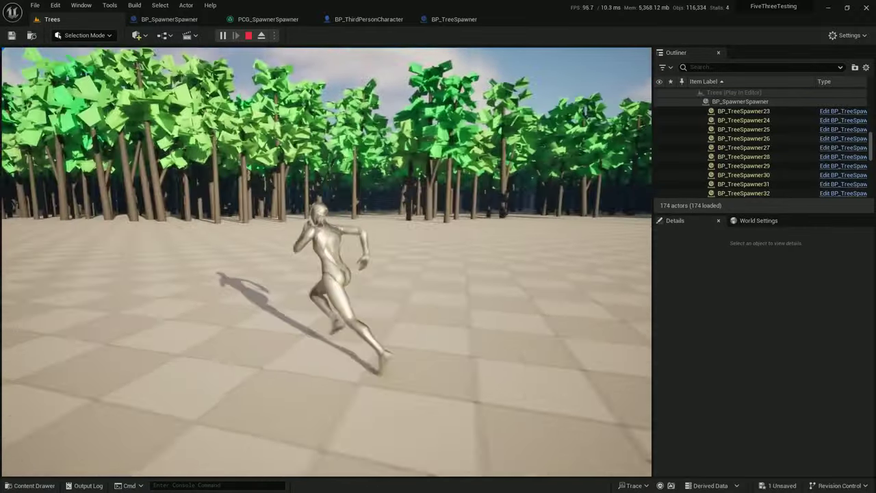
pyautogui.press('w')
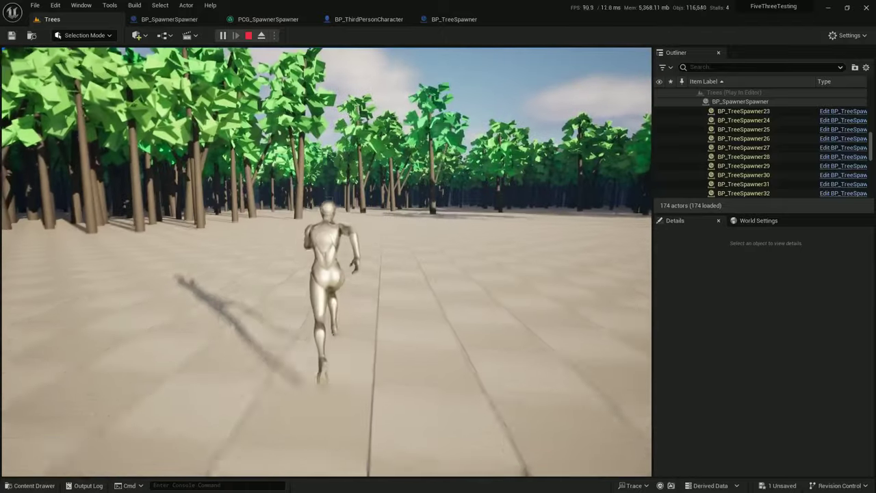
pyautogui.press('w')
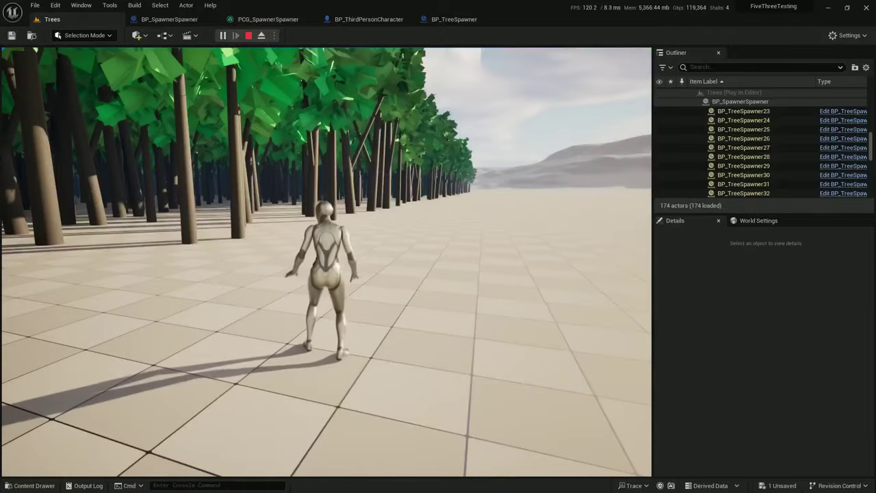
pyautogui.press('Escape')
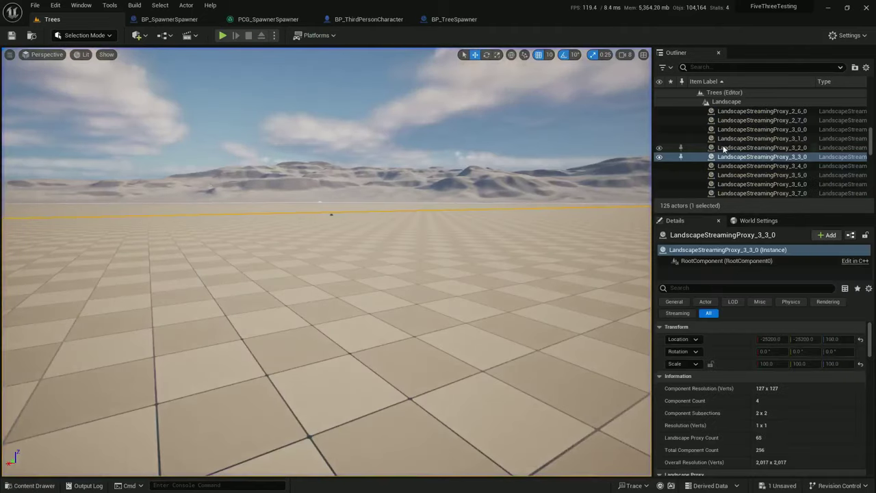
# Select BP_SpawnerSpawner in the level and set its Grid Size to 20000.
pyautogui.click(737, 149)
pyautogui.scroll(5, 737, 149)
pyautogui.click(739, 147)
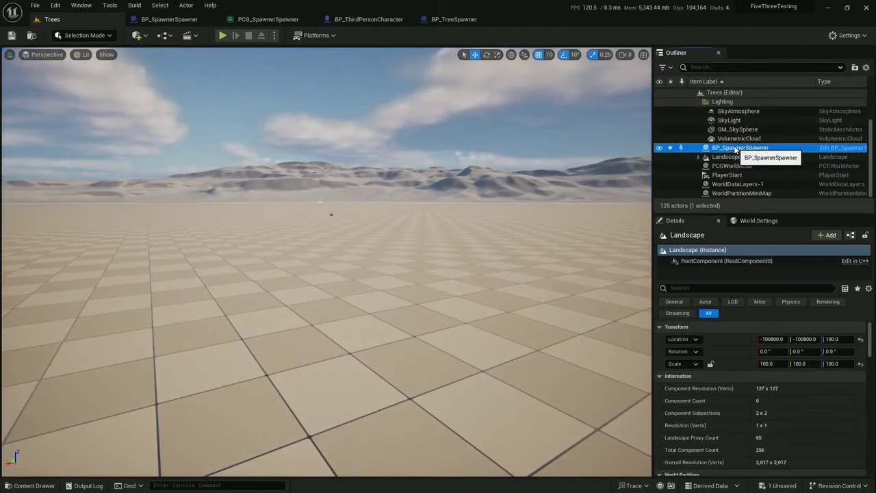
pyautogui.click(784, 386)
pyautogui.write('20000')
pyautogui.press('Return')
# Play the level from the flat ground again, run and jump among the trees to check the spawning, and stop playing.
pyautogui.rightClick(327, 245)
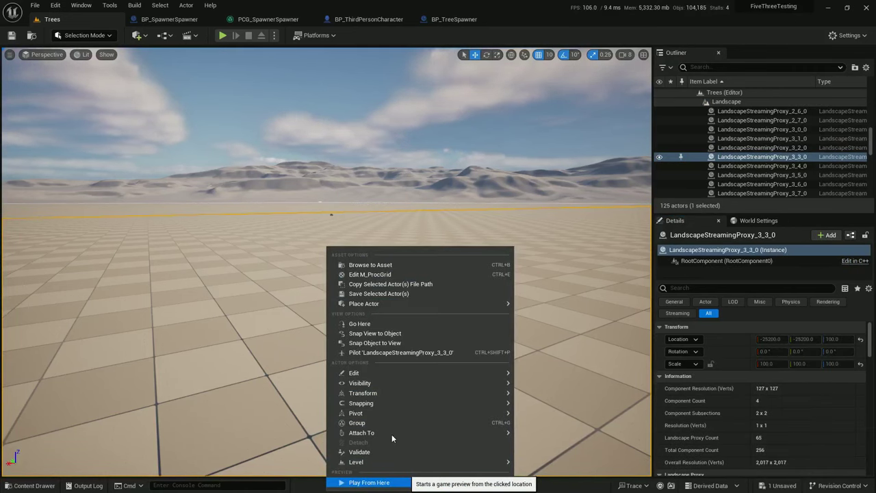
pyautogui.click(369, 483)
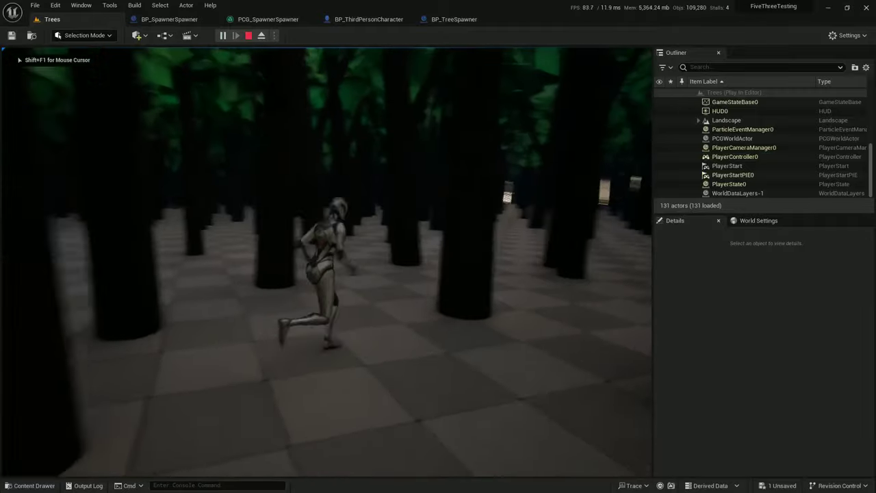
pyautogui.press('w')
pyautogui.press('d')
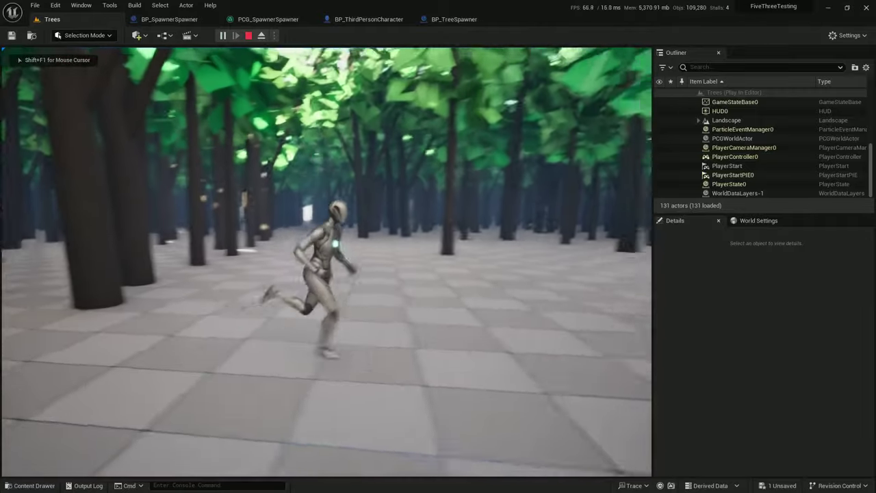
pyautogui.press('d')
pyautogui.press('s')
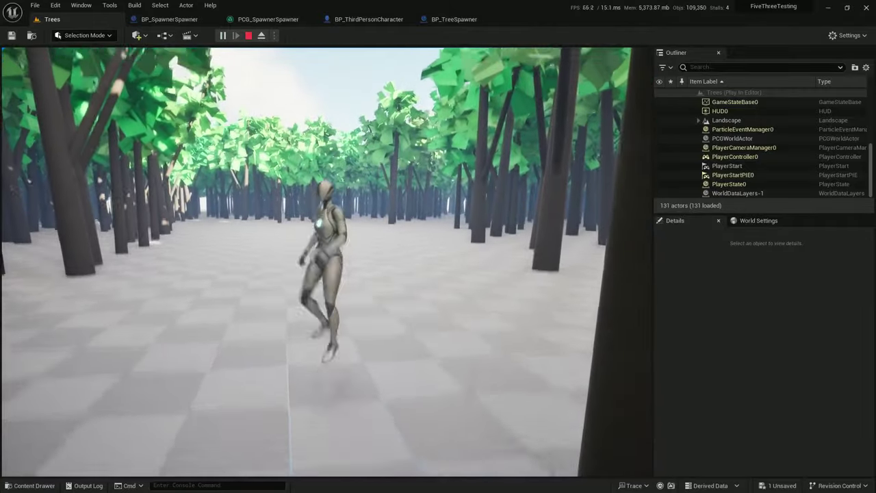
pyautogui.press('space')
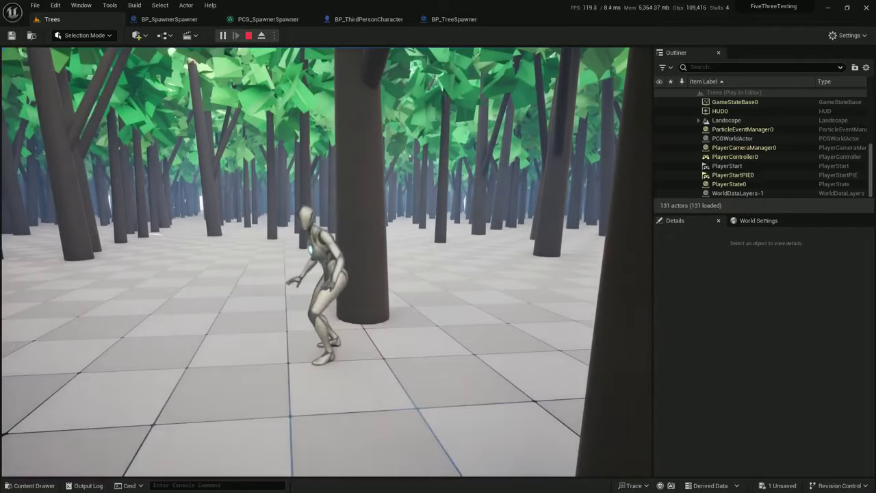
pyautogui.press('s')
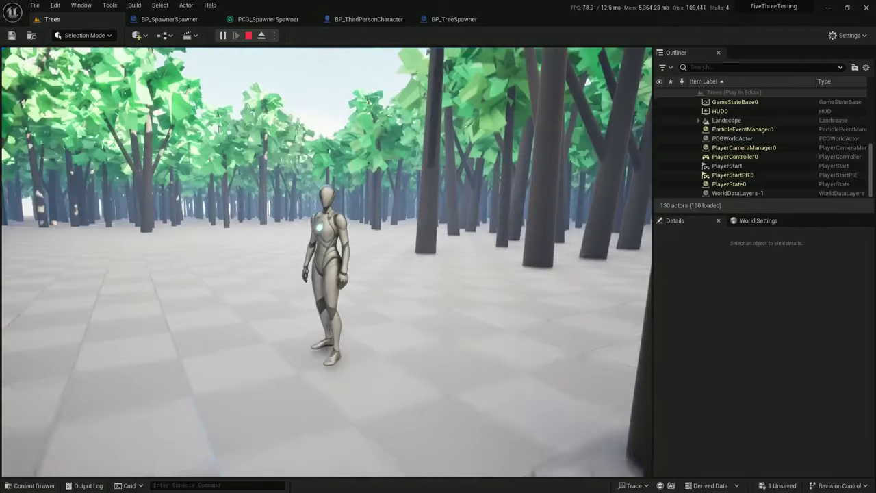
pyautogui.press('space')
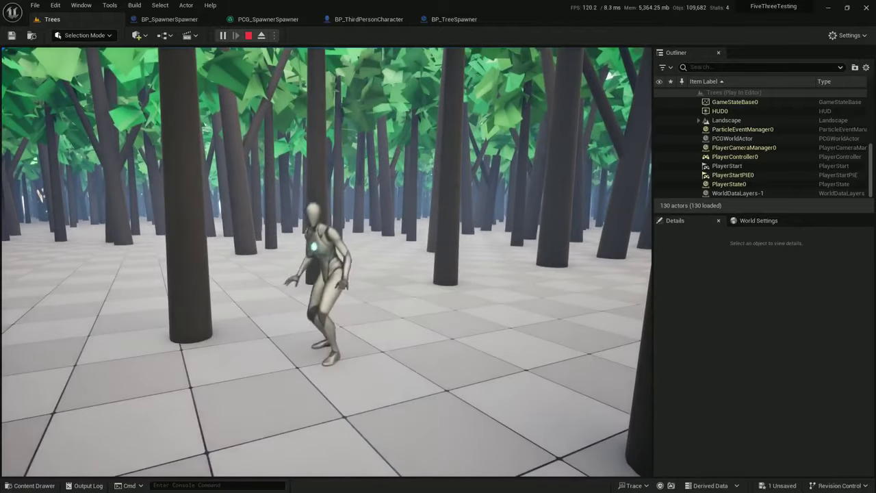
pyautogui.press('w')
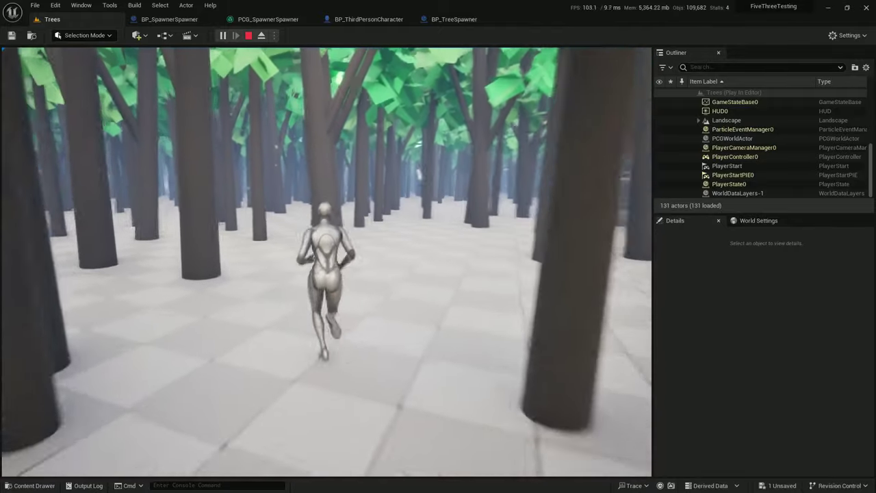
pyautogui.press('w')
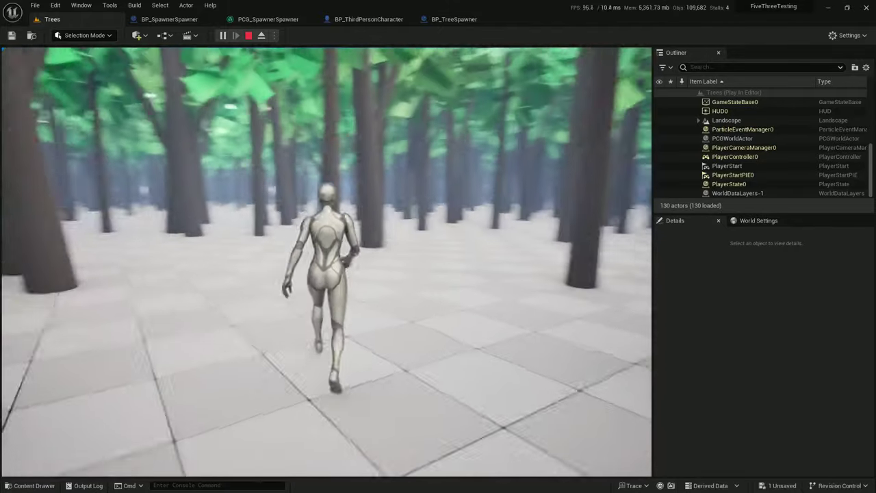
pyautogui.press('w')
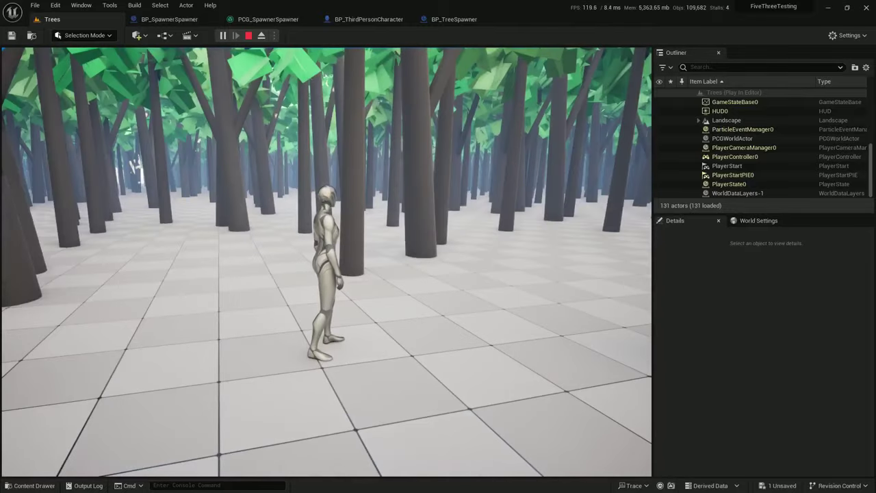
pyautogui.press('Escape')
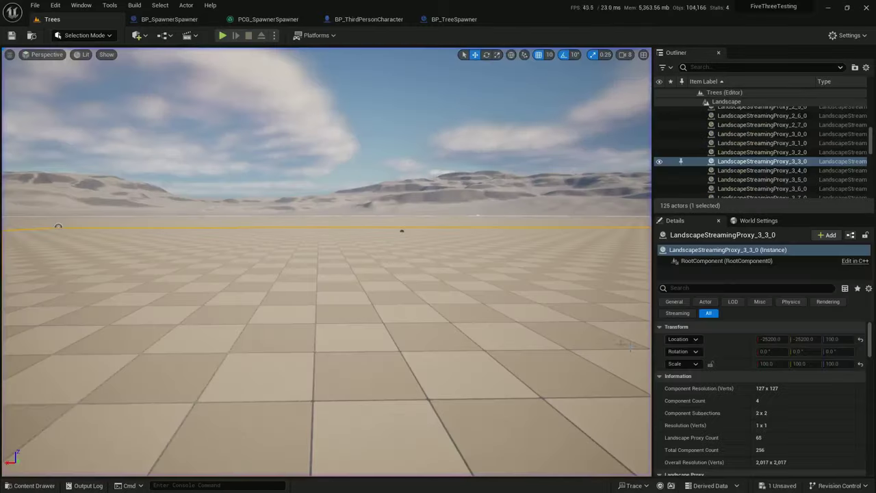
# Collapse the Landscape's streaming proxies in the level hierarchy and open the PCG_TreeSpawner graph.
pyautogui.click(754, 161)
pyautogui.press('Left')
pyautogui.press('Left')
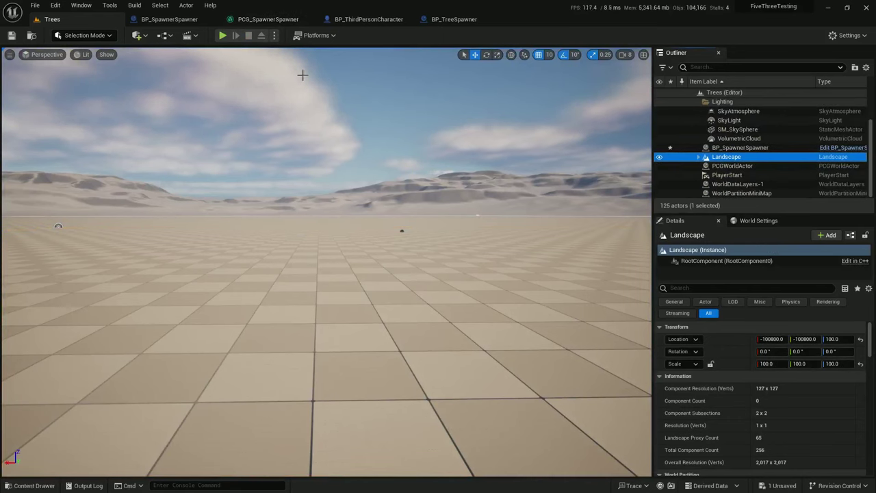
pyautogui.hotkey('ctrl', 'space')
pyautogui.doubleClick(479, 371)
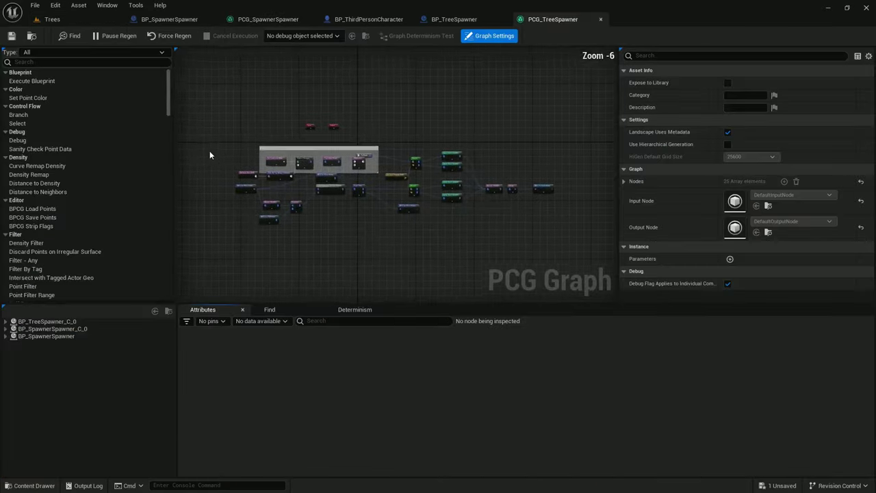
# Inspect the Surface Sampler settings in the Feeder data group of the PCG_TreeSpawner graph, and return to the Trees level.
pyautogui.click(496, 170)
pyautogui.moveTo(496, 169); pyautogui.dragTo(371, 112, button='right')
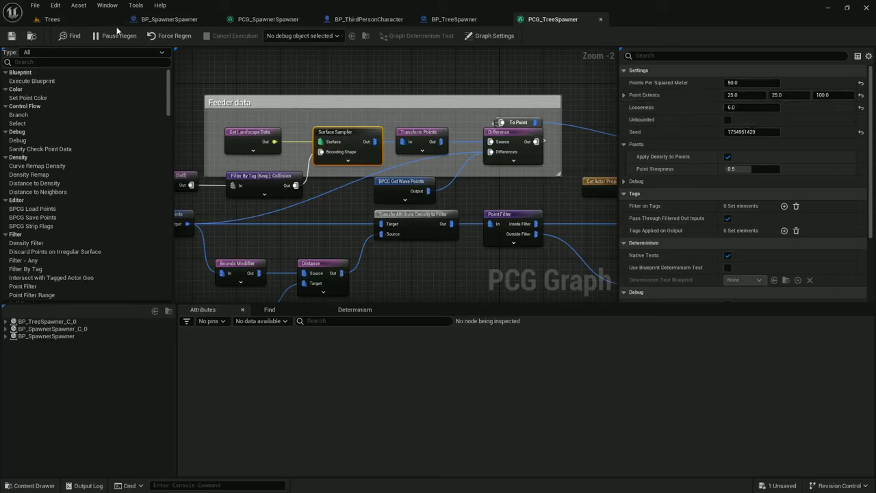
pyautogui.click(80, 19)
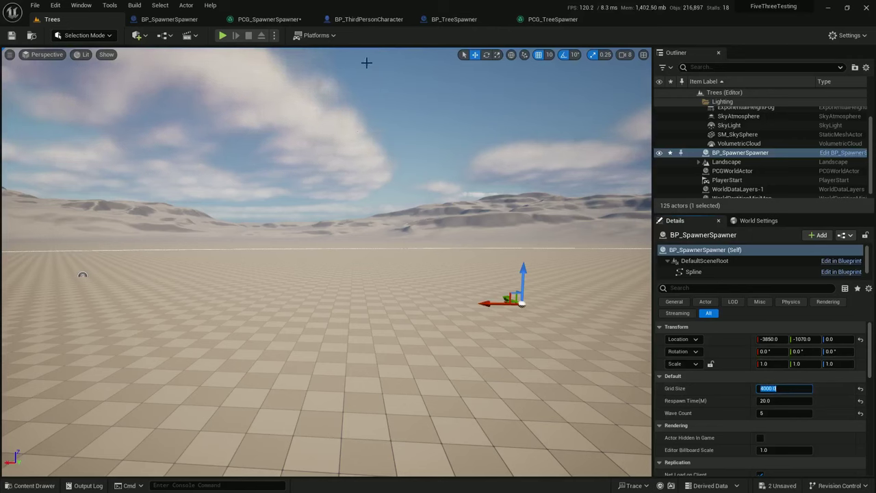
# In BP_ThirdPersonCharacter, move the Line Trace By Channel execution link from IA_Chop's Started output to Triggered, and save the blueprint.
pyautogui.click(362, 19)
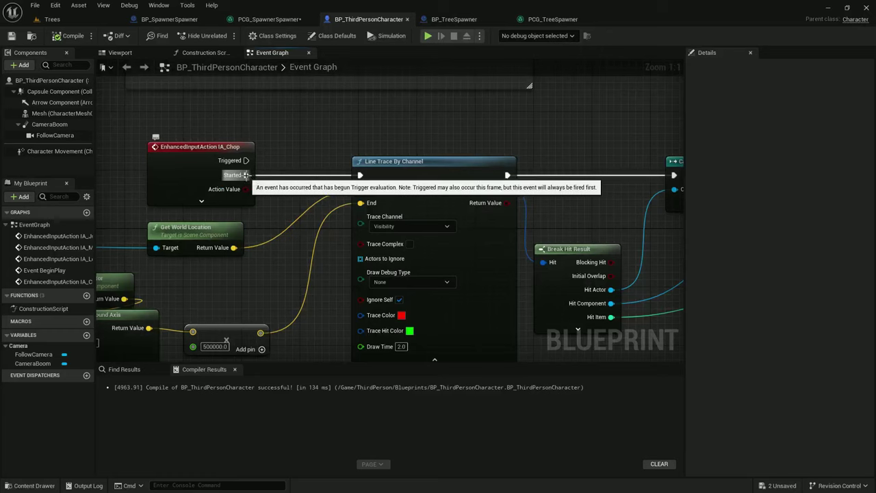
pyautogui.moveTo(245, 175)
pyautogui.keyDown('ctrl'); pyautogui.mouseDown()
pyautogui.moveTo(279, 160)
pyautogui.moveTo(246, 162)
pyautogui.mouseUp(); pyautogui.keyUp('ctrl')
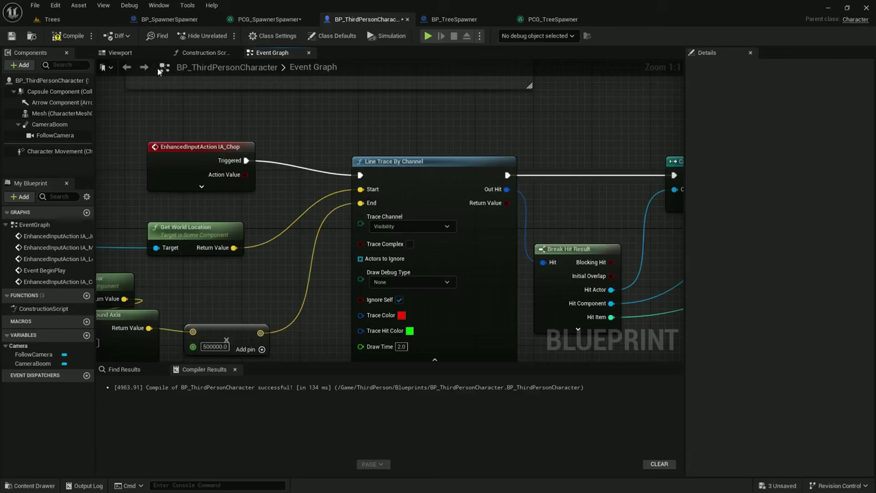
pyautogui.click(10, 36)
# Play the Trees level from the flat ground in front of the view and run among the trees to test continuous chopping.
pyautogui.click(52, 20)
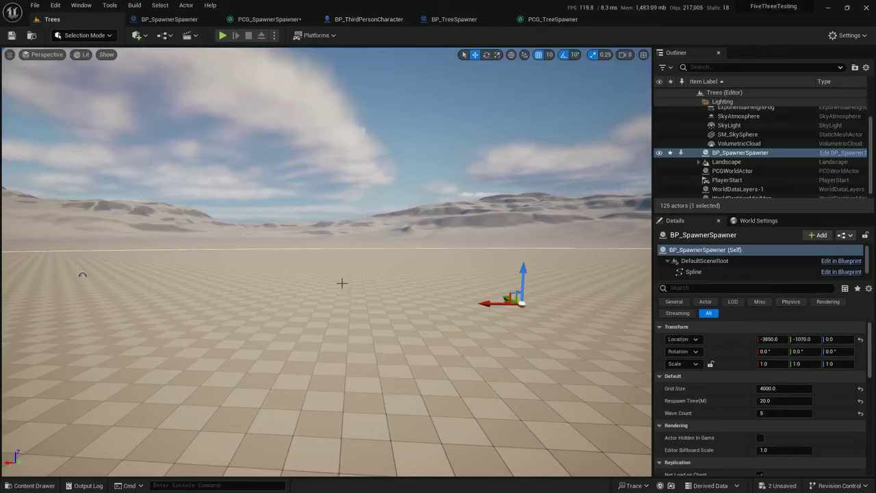
pyautogui.rightClick(395, 363)
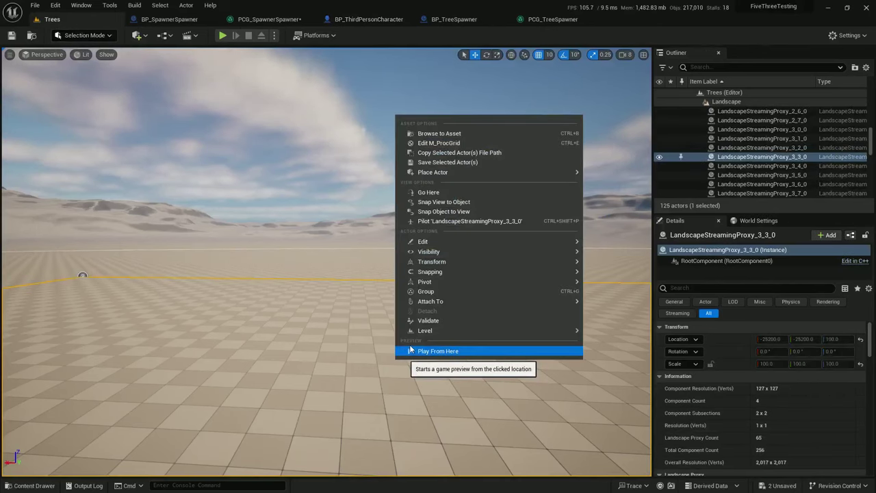
pyautogui.click(410, 351)
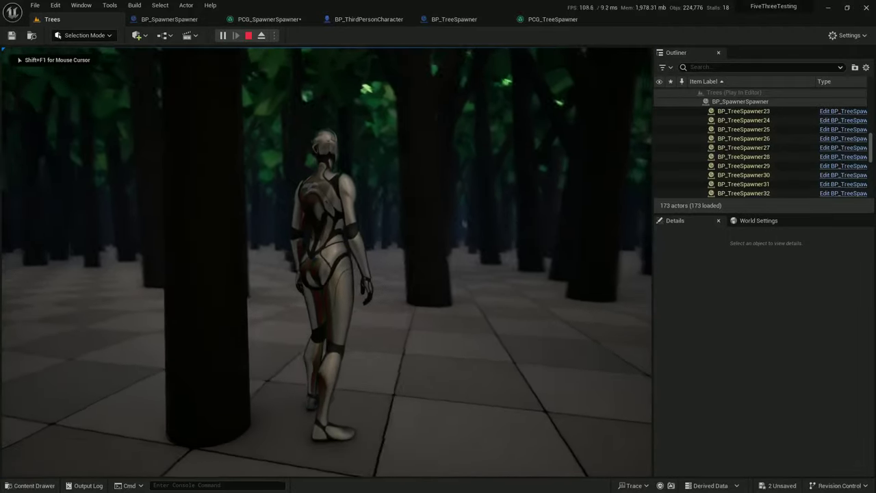
pyautogui.press('a')
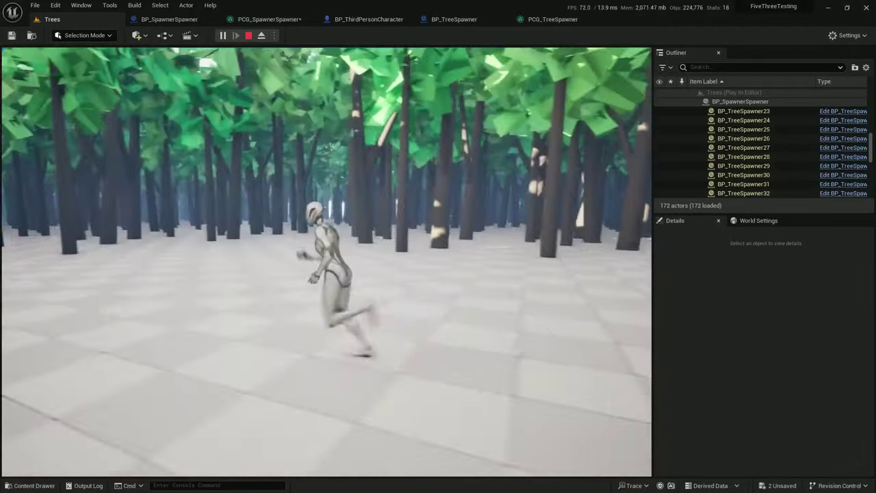
pyautogui.press('d')
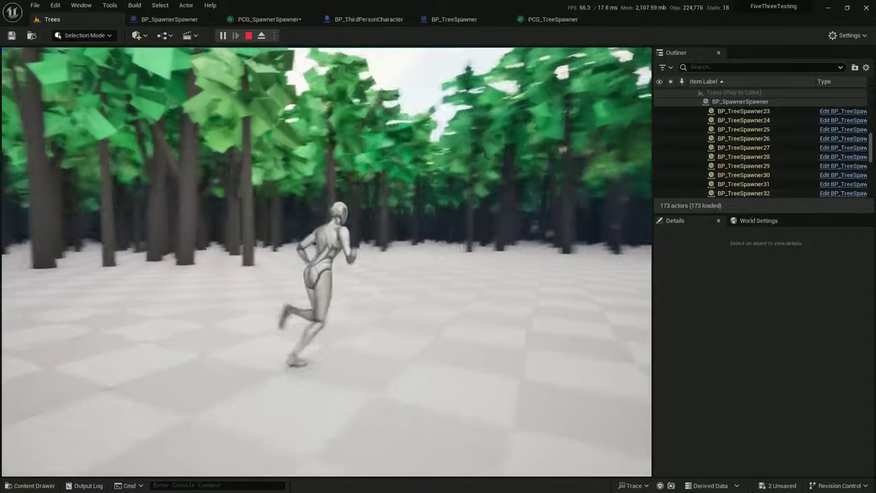
pyautogui.press('w')
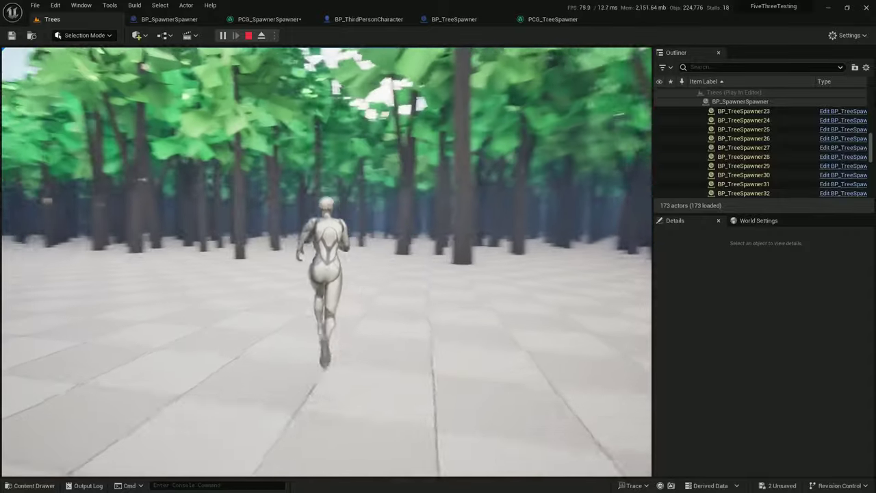